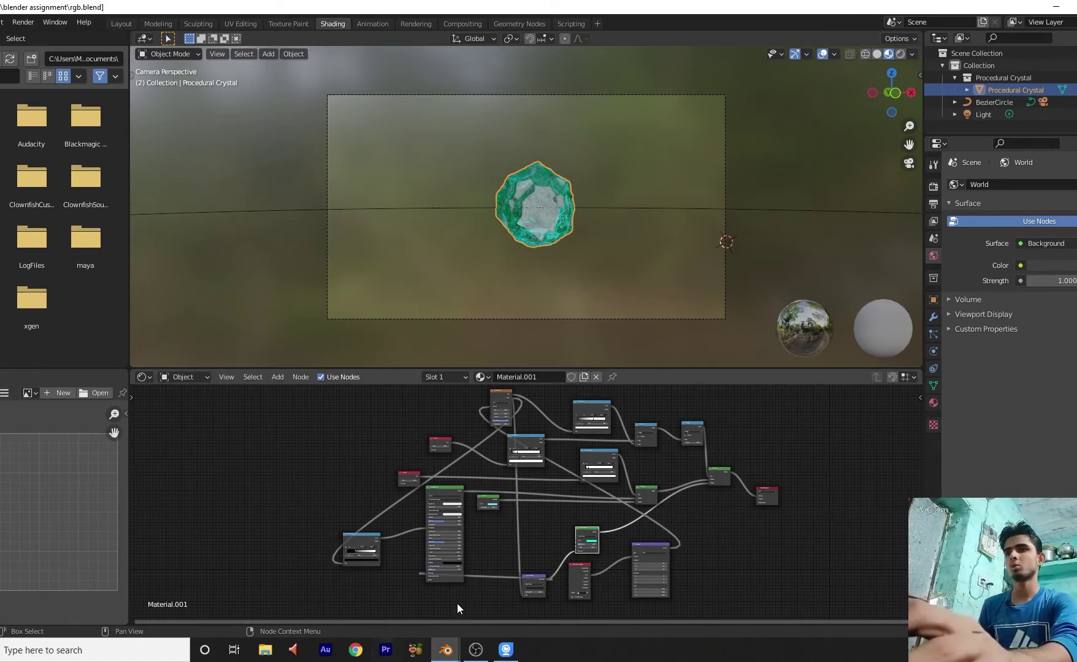
Switch to the other Blender window with the empty scene and add a cube mesh at the origin
{"action": "mouse_move", "coordinate": [446, 650]}
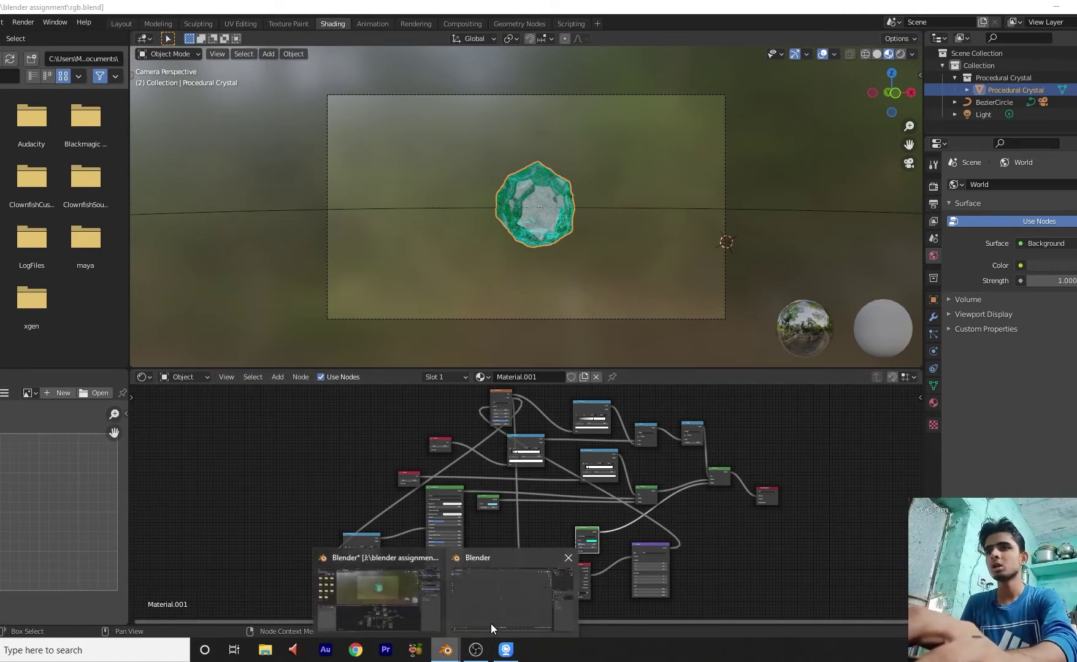
{"action": "left_click", "coordinate": [500, 595]}
{"action": "left_click_drag", "start_coordinate": [891, 94], "coordinate": [816, 158]}
{"action": "key", "text": "shift+a"}
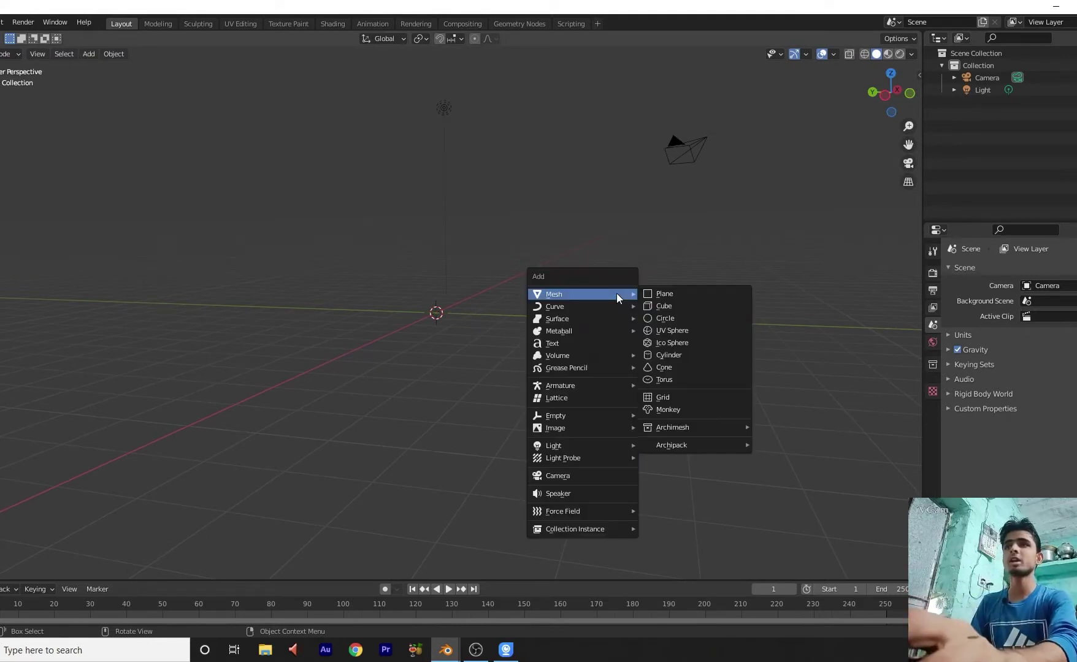
{"action": "left_click", "coordinate": [681, 315]}
{"action": "scroll", "coordinate": [680, 295], "scroll_direction": "up", "scroll_amount": 2}
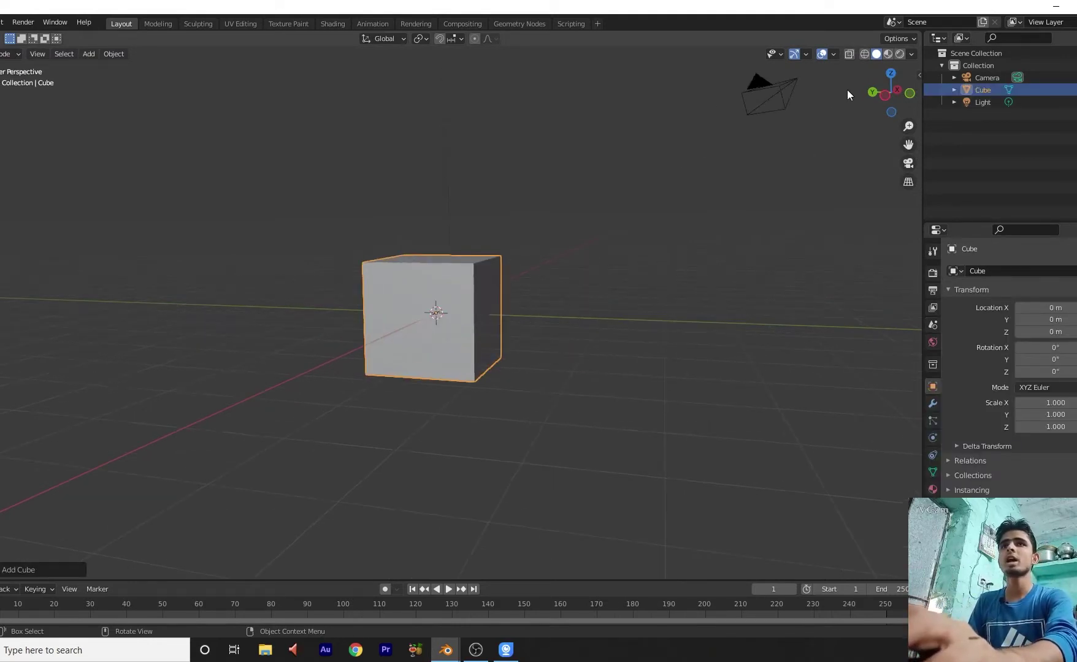
Add a Subdivision Surface modifier to the cube and set its viewport levels to 4
{"action": "left_click", "coordinate": [900, 113]}
{"action": "left_click_drag", "start_coordinate": [895, 91], "coordinate": [898, 92]}
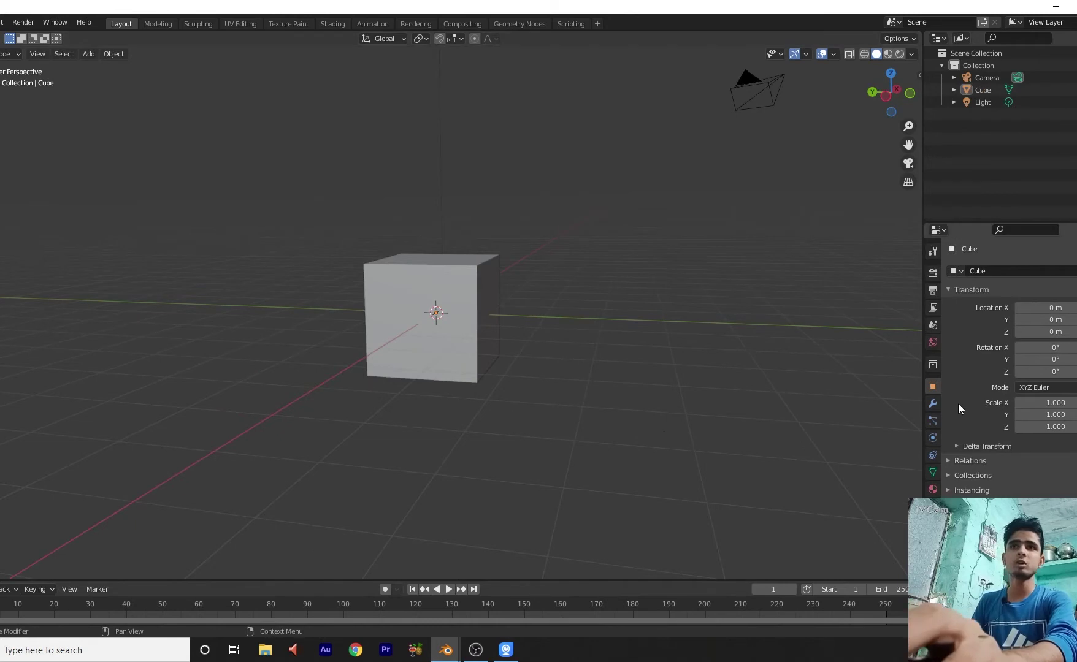
{"action": "left_click", "coordinate": [933, 404]}
{"action": "left_click", "coordinate": [1010, 271]}
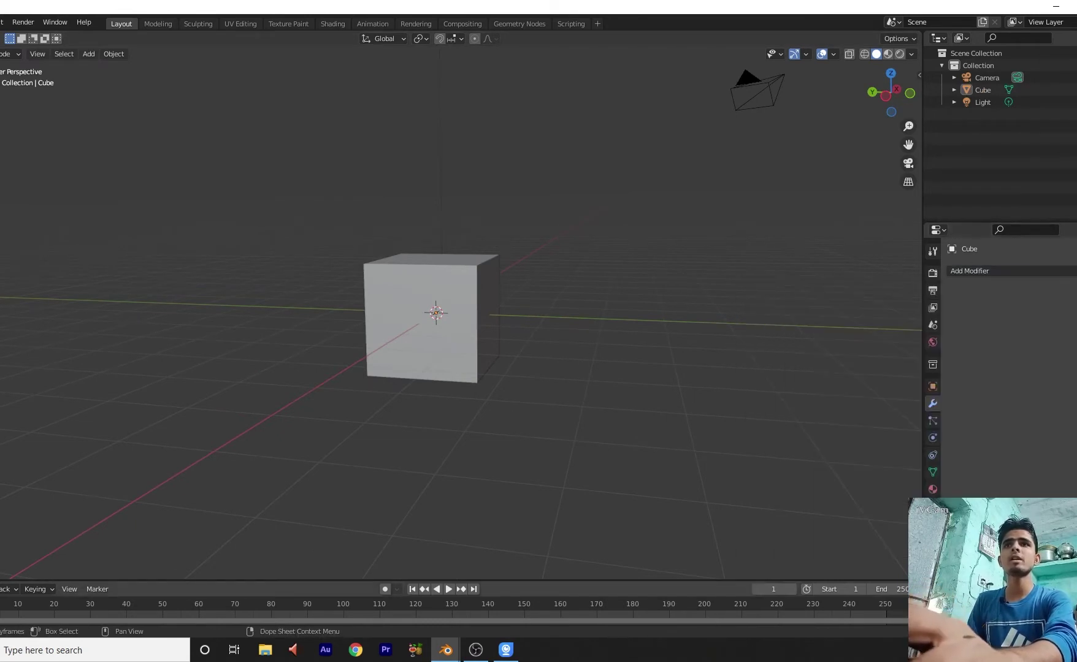
{"action": "left_click", "coordinate": [991, 281]}
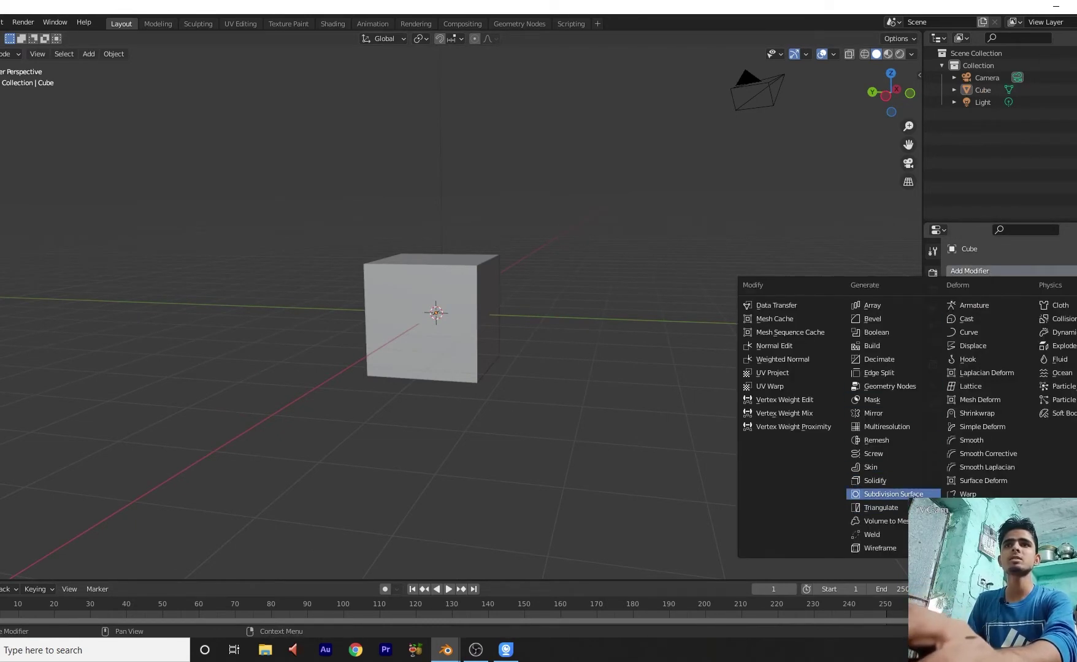
{"action": "left_click", "coordinate": [859, 495]}
{"action": "left_click", "coordinate": [1049, 326]}
{"action": "key", "text": "BackSpace"}
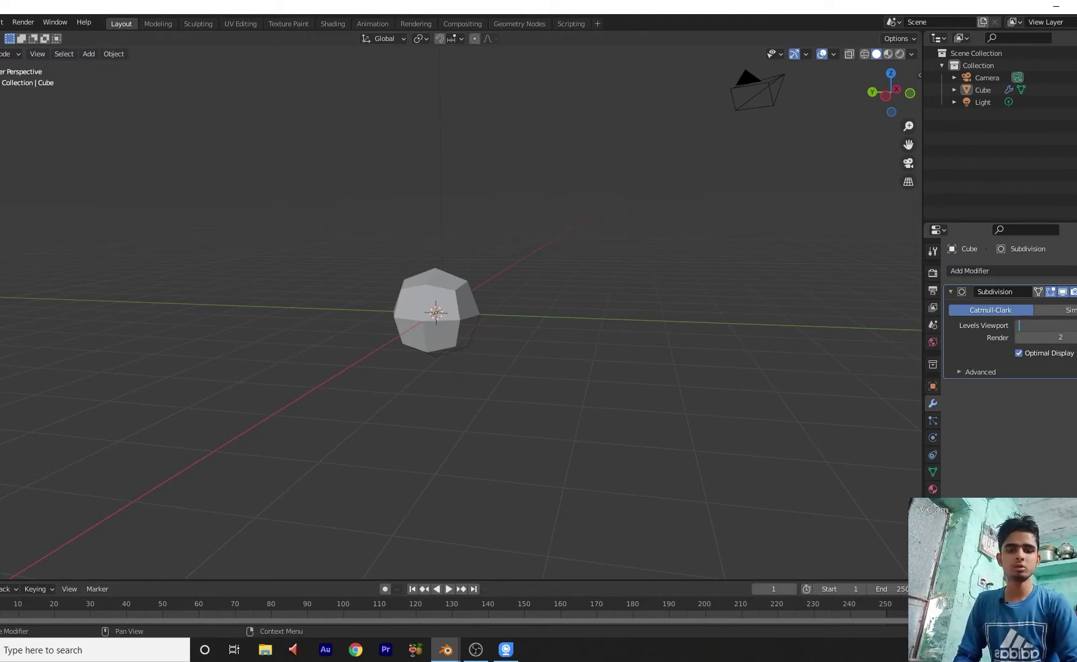
{"action": "type", "text": "4"}
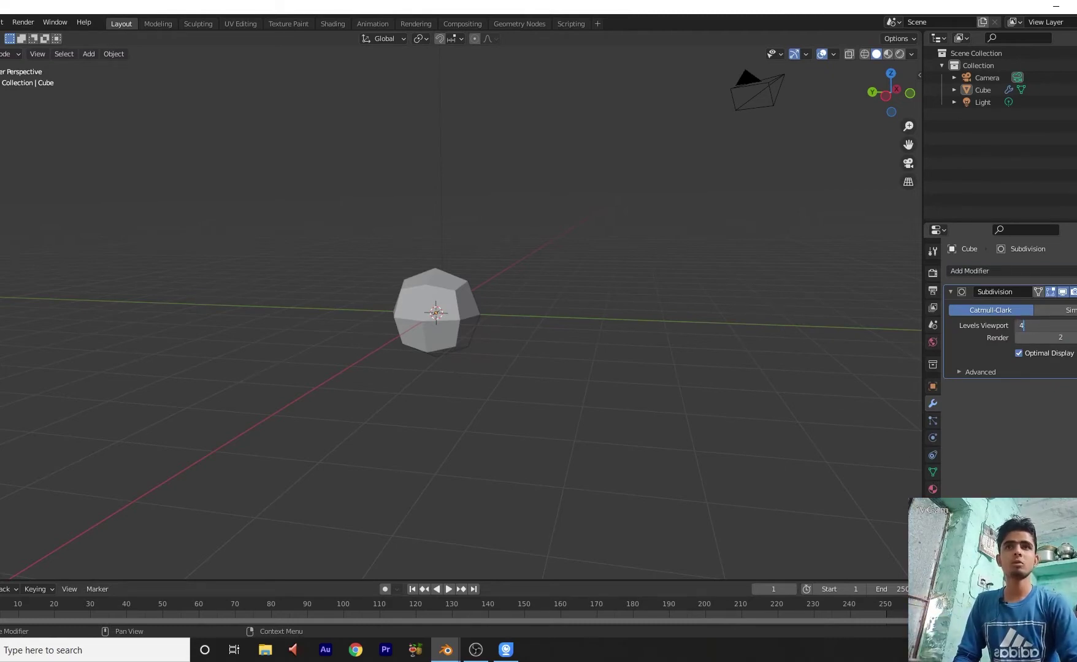
{"action": "key", "text": "Return"}
{"action": "scroll", "coordinate": [549, 246], "scroll_direction": "up", "scroll_amount": 2}
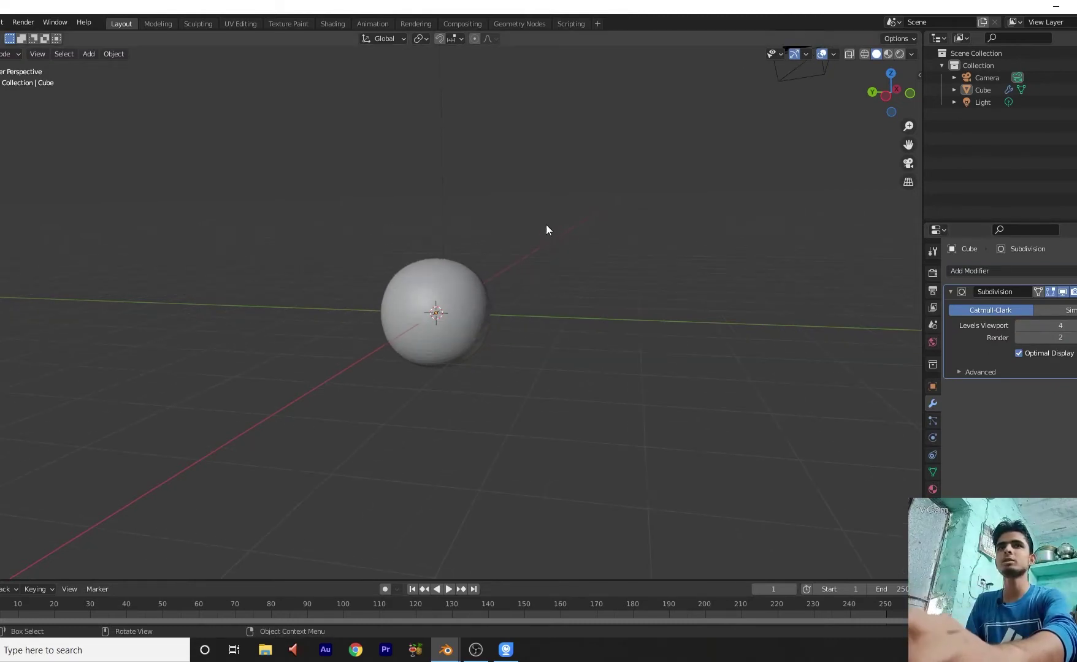
Add a Displace modifier to the cube and create a new texture for it
{"action": "left_click_drag", "start_coordinate": [891, 94], "coordinate": [871, 97]}
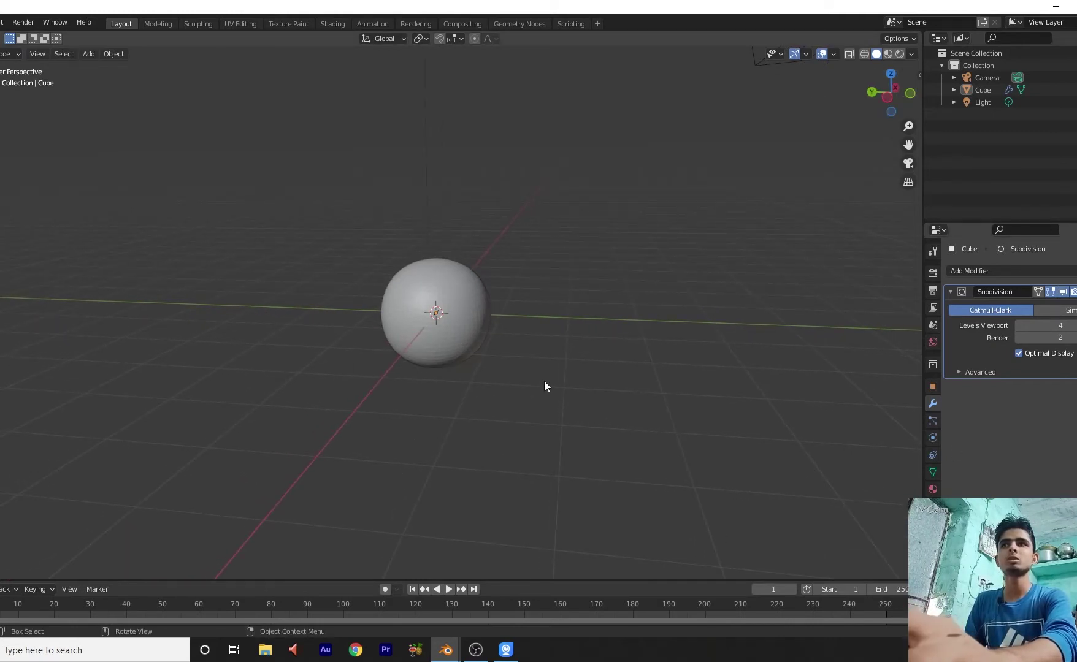
{"action": "left_click", "coordinate": [998, 267]}
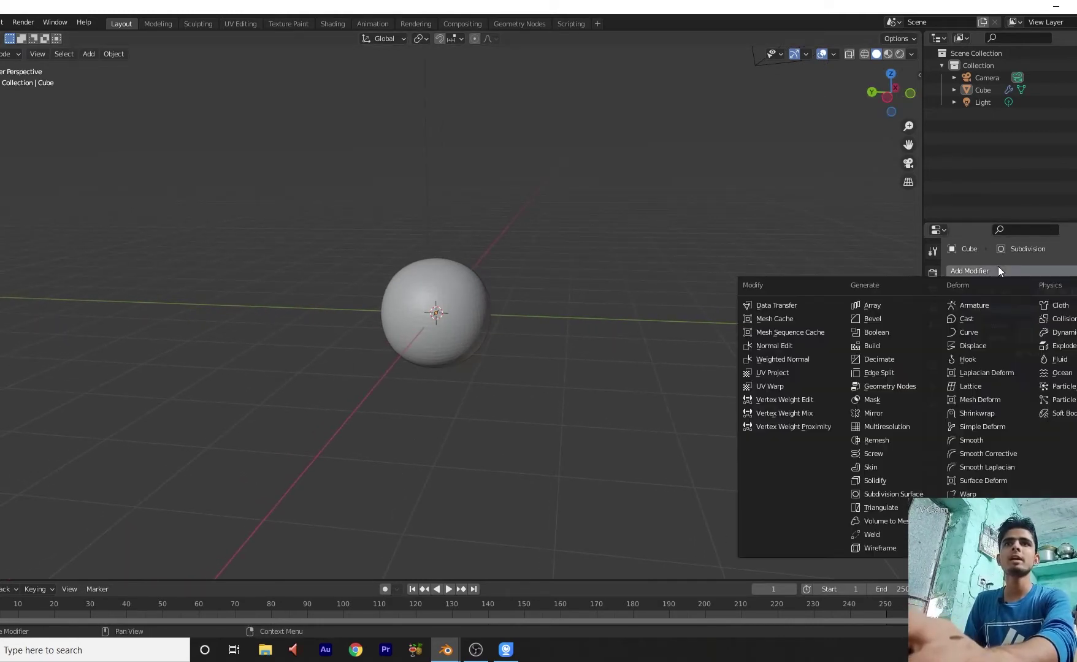
{"action": "left_click", "coordinate": [982, 345]}
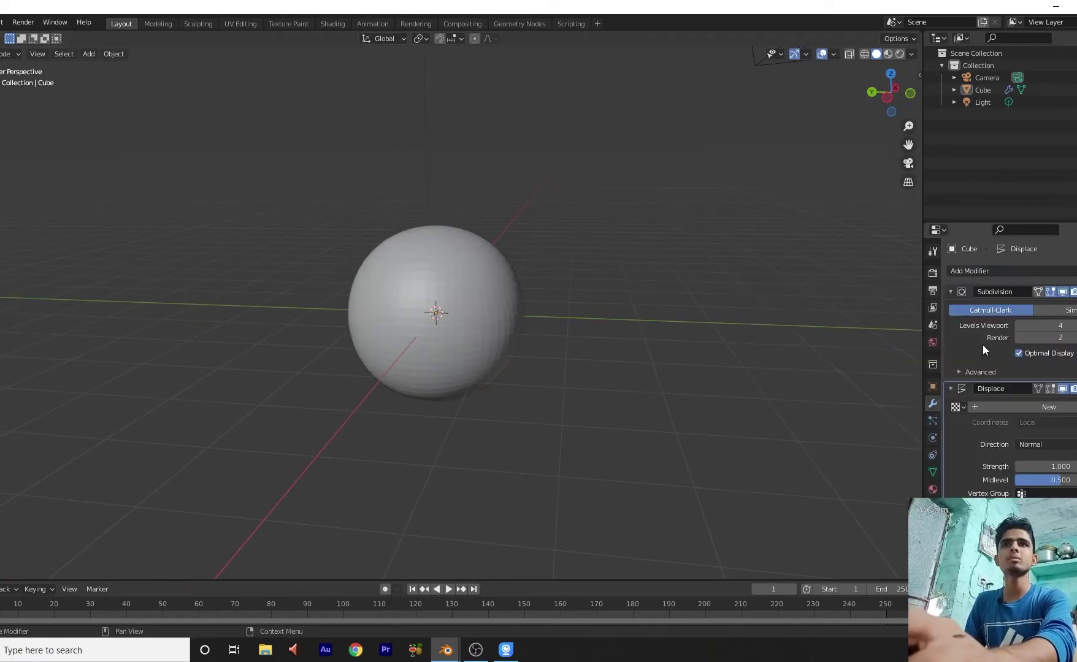
{"action": "left_click", "coordinate": [1056, 411]}
{"action": "left_click", "coordinate": [1073, 407]}
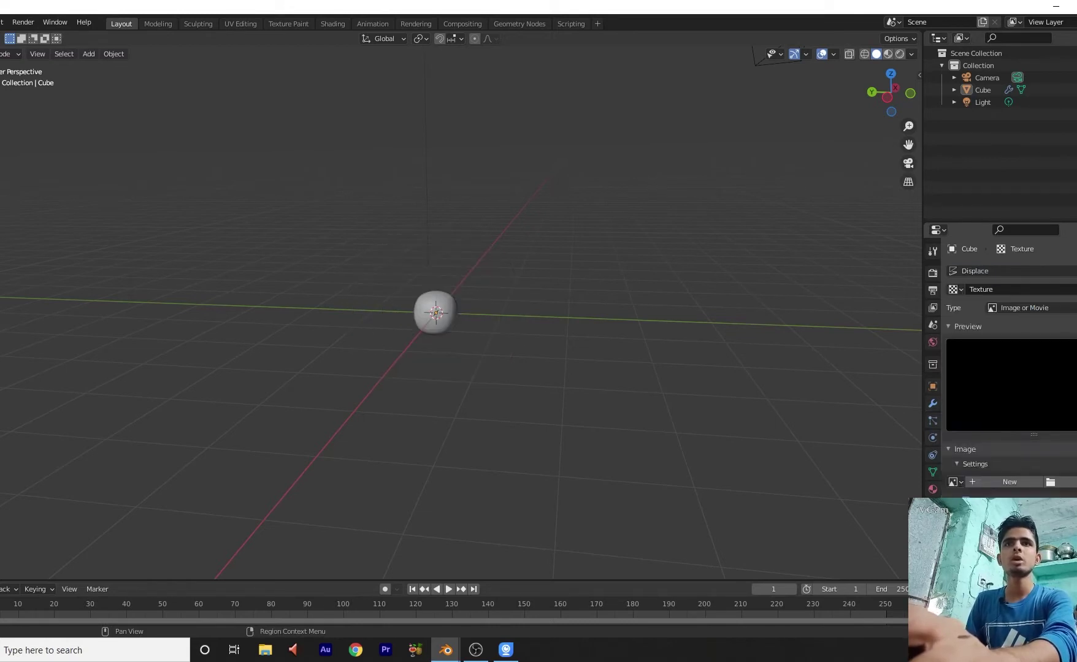
Set the displacement texture's type to Voronoi and increase its size for broad, soft bumps
{"action": "left_click", "coordinate": [1024, 307]}
{"action": "left_click", "coordinate": [1025, 308]}
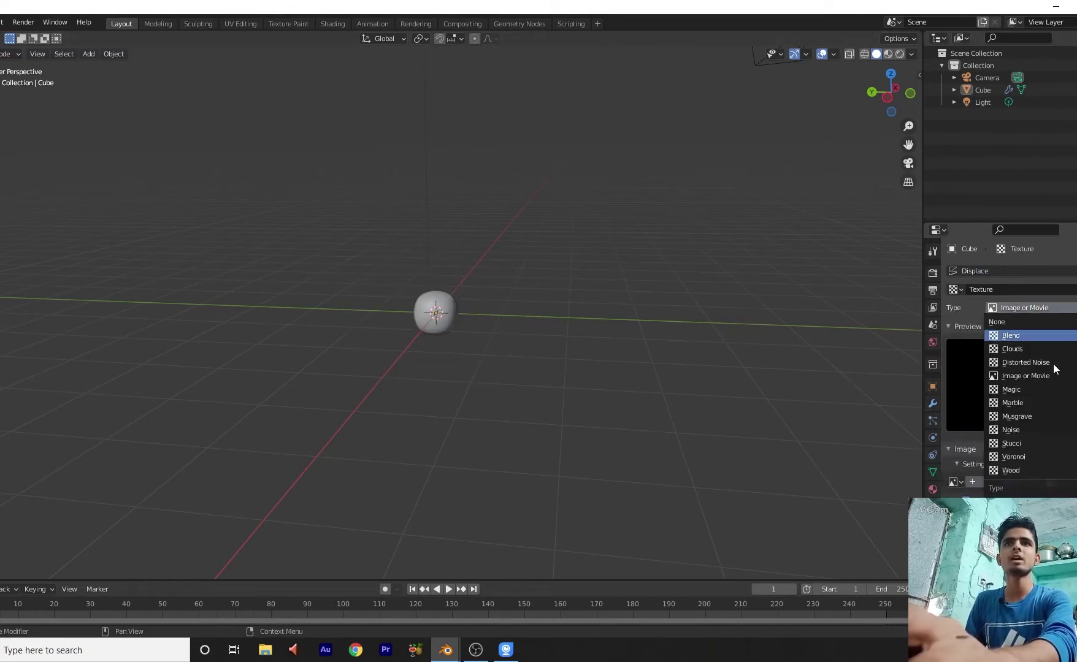
{"action": "left_click", "coordinate": [1029, 455]}
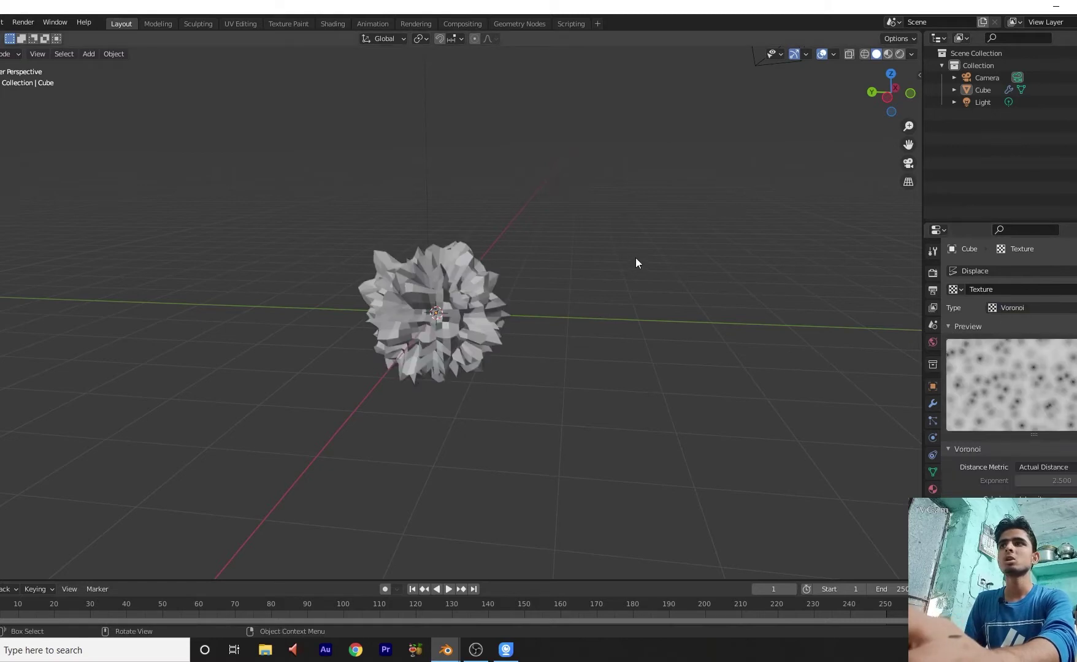
{"action": "mouse_move", "coordinate": [908, 144]}
{"action": "left_mouse_down"}
{"action": "mouse_move", "coordinate": [884, 68]}
{"action": "mouse_move", "coordinate": [911, 127]}
{"action": "left_mouse_up"}
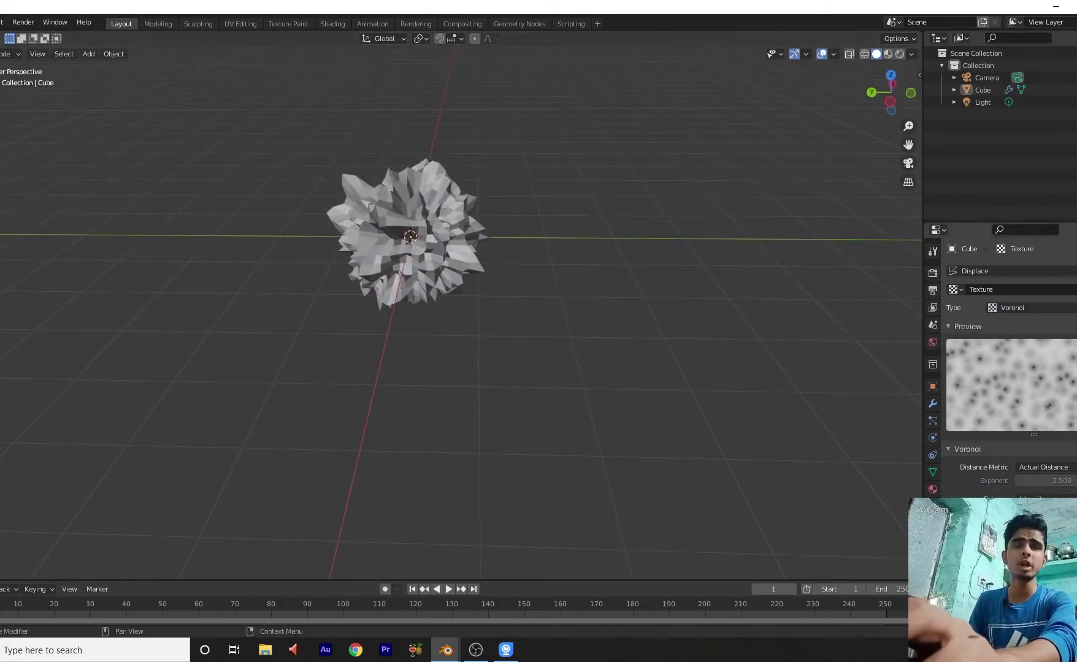
{"action": "mouse_move", "coordinate": [1049, 531]}
{"action": "left_mouse_down"}
{"action": "mouse_move", "coordinate": [1028, 530]}
{"action": "mouse_move", "coordinate": [1064, 531]}
{"action": "left_mouse_up"}
Select the displaced cube and shade it smooth
{"action": "left_click", "coordinate": [454, 229]}
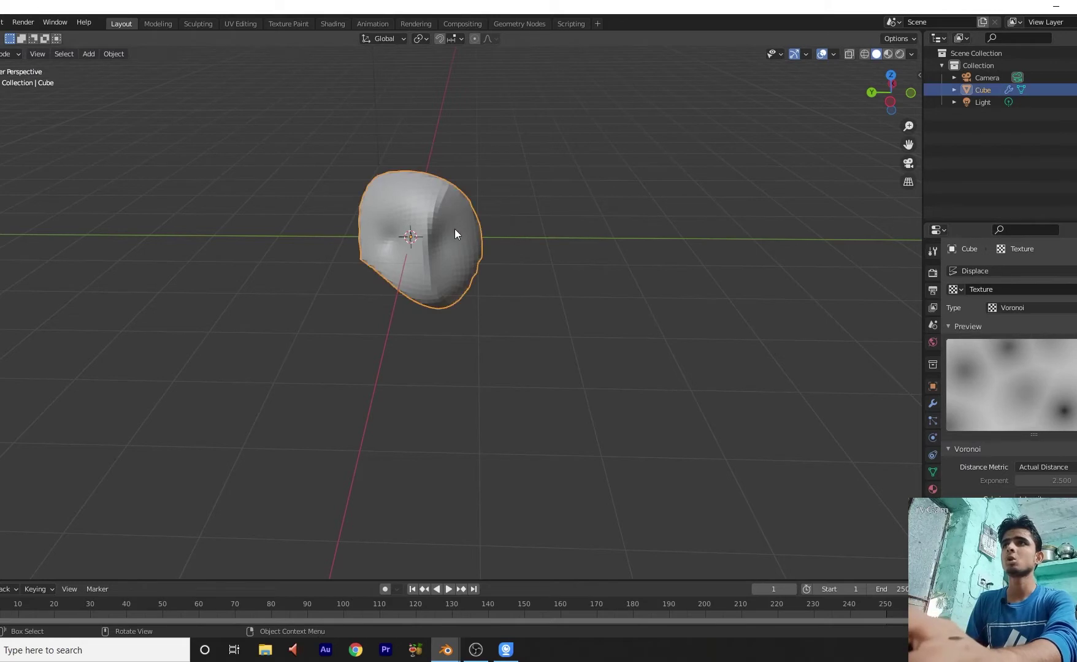
{"action": "left_click", "coordinate": [541, 210]}
{"action": "left_click_drag", "start_coordinate": [887, 97], "coordinate": [889, 40]}
{"action": "left_click", "coordinate": [386, 246]}
{"action": "left_click_drag", "start_coordinate": [891, 92], "coordinate": [847, 123]}
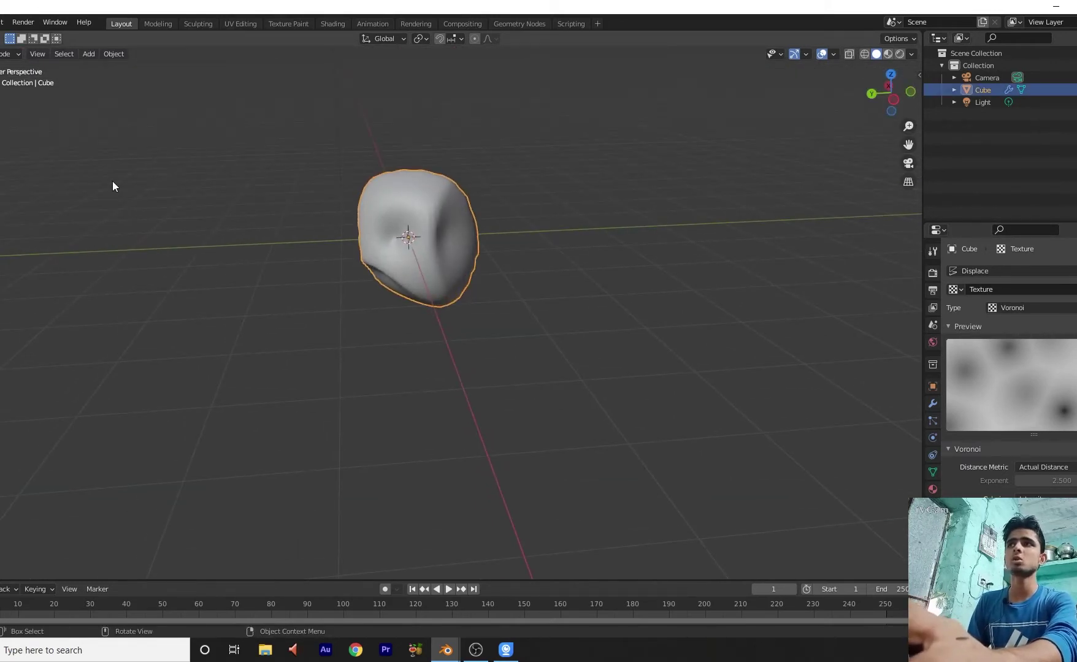
Enter Edit Mode on the cube and enable the Displace modifier's display in Edit Mode
{"action": "key", "text": "Tab"}
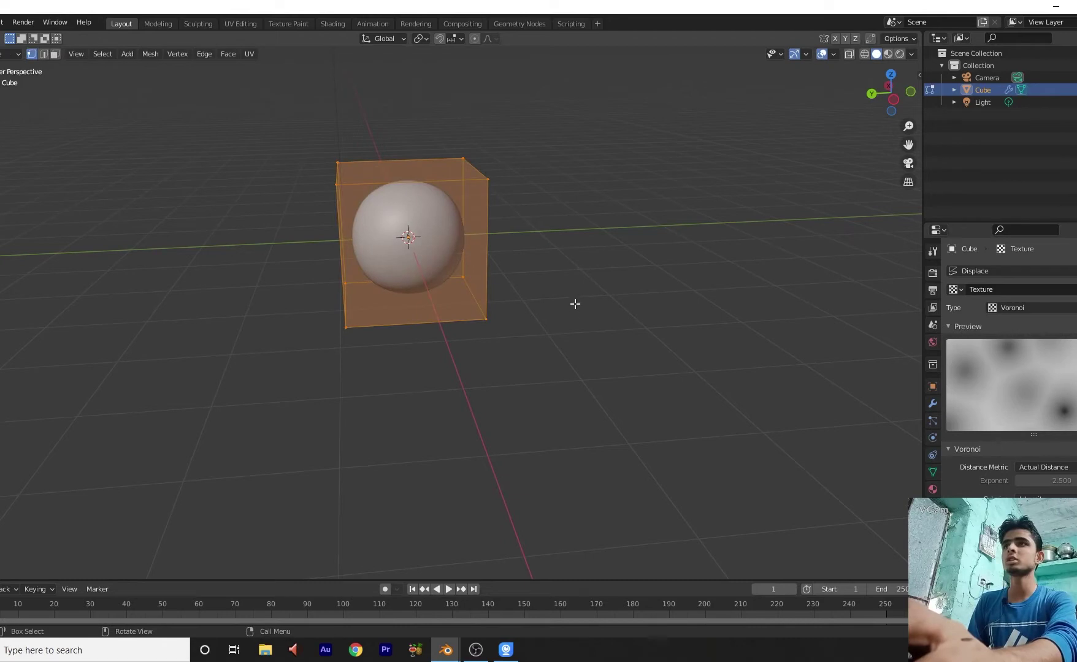
{"action": "left_click", "coordinate": [933, 404]}
{"action": "left_click", "coordinate": [1053, 389]}
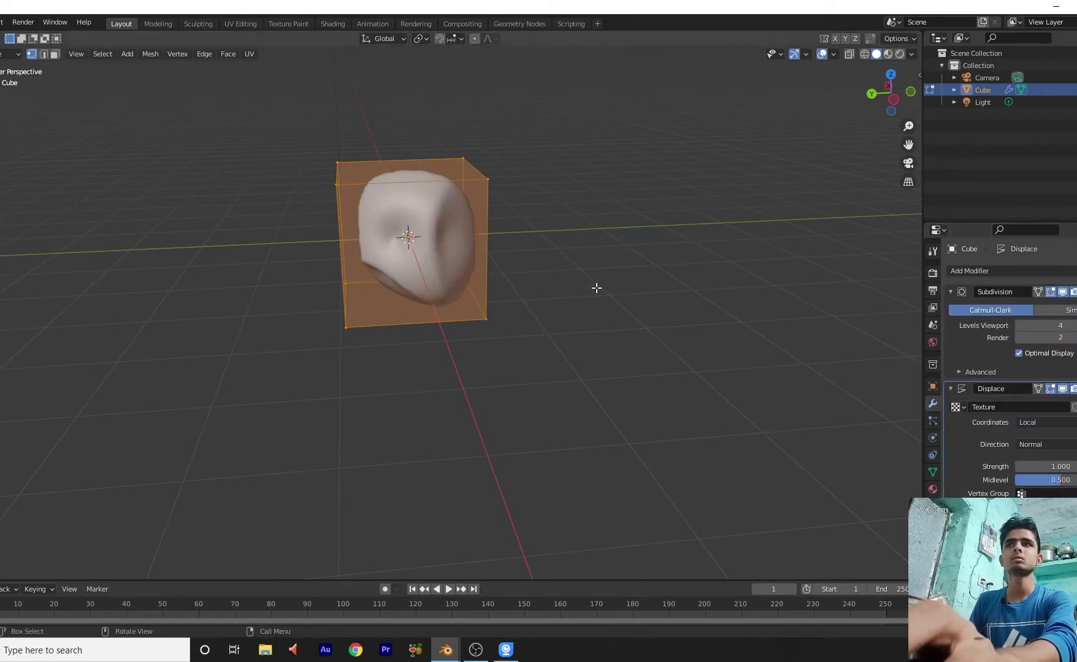
{"action": "scroll", "coordinate": [594, 243], "scroll_direction": "up", "scroll_amount": 3}
In face selection mode, move the cube's top face slightly upward along Z with the Move tool
{"action": "left_click", "coordinate": [55, 54]}
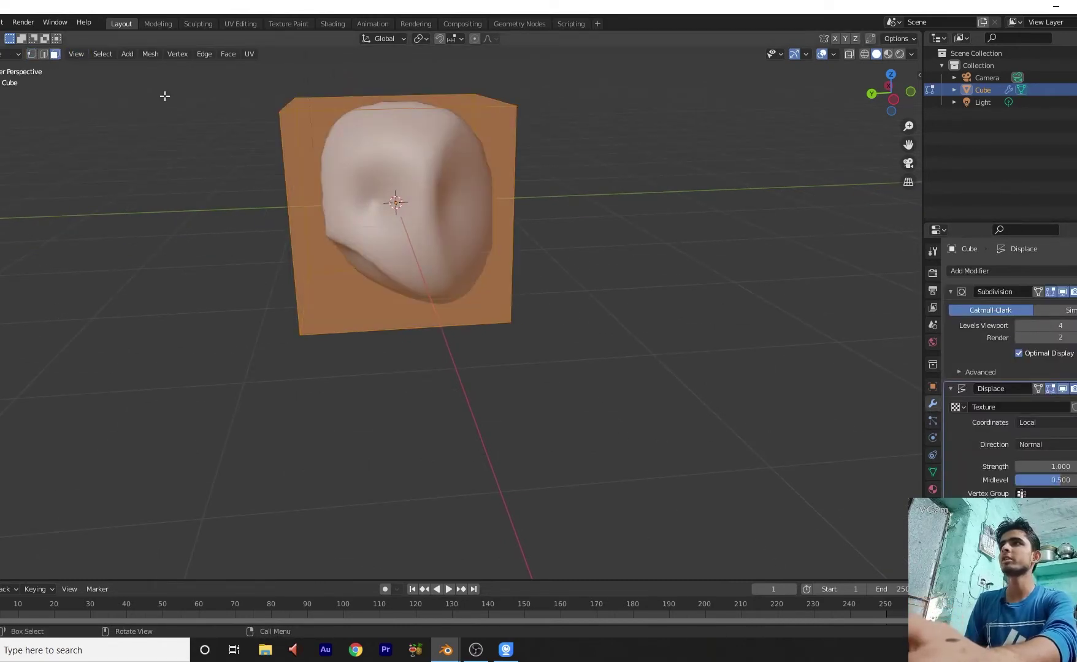
{"action": "left_click_drag", "start_coordinate": [891, 93], "coordinate": [982, 100]}
{"action": "left_click", "coordinate": [493, 227]}
{"action": "left_click", "coordinate": [1, 121]}
{"action": "left_click_drag", "start_coordinate": [457, 208], "coordinate": [518, 209]}
{"action": "scroll", "coordinate": [503, 178], "scroll_direction": "down", "scroll_amount": 4}
{"action": "left_click", "coordinate": [440, 187]}
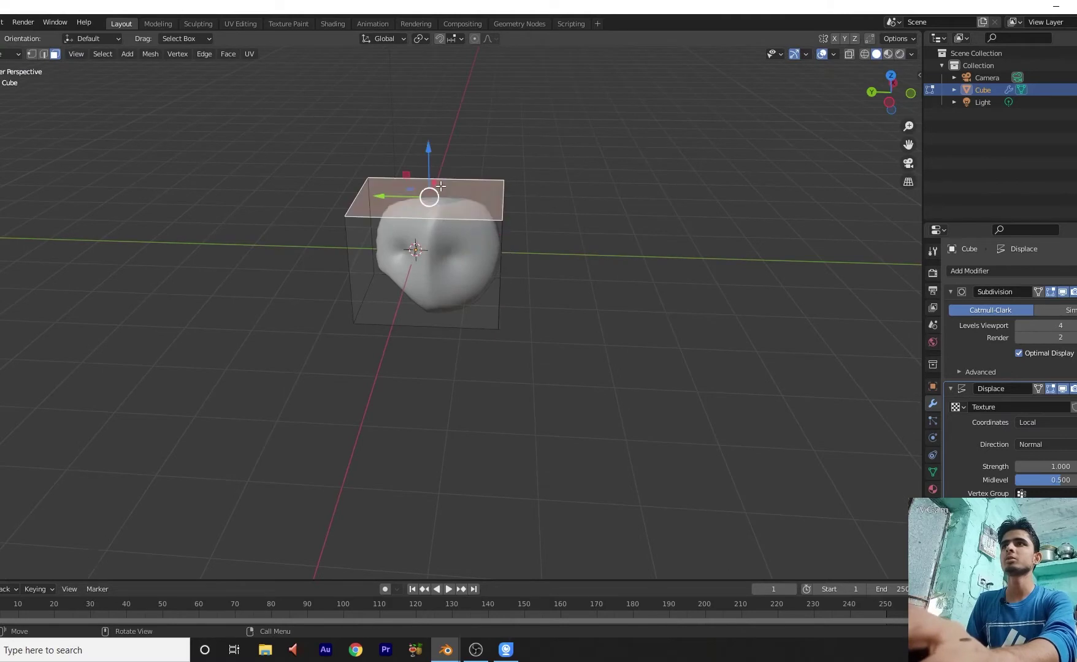
{"action": "left_click_drag", "start_coordinate": [428, 156], "coordinate": [430, 133]}
Pull the cube's face on the negative X side slightly outward along the X axis
{"action": "left_click", "coordinate": [463, 241]}
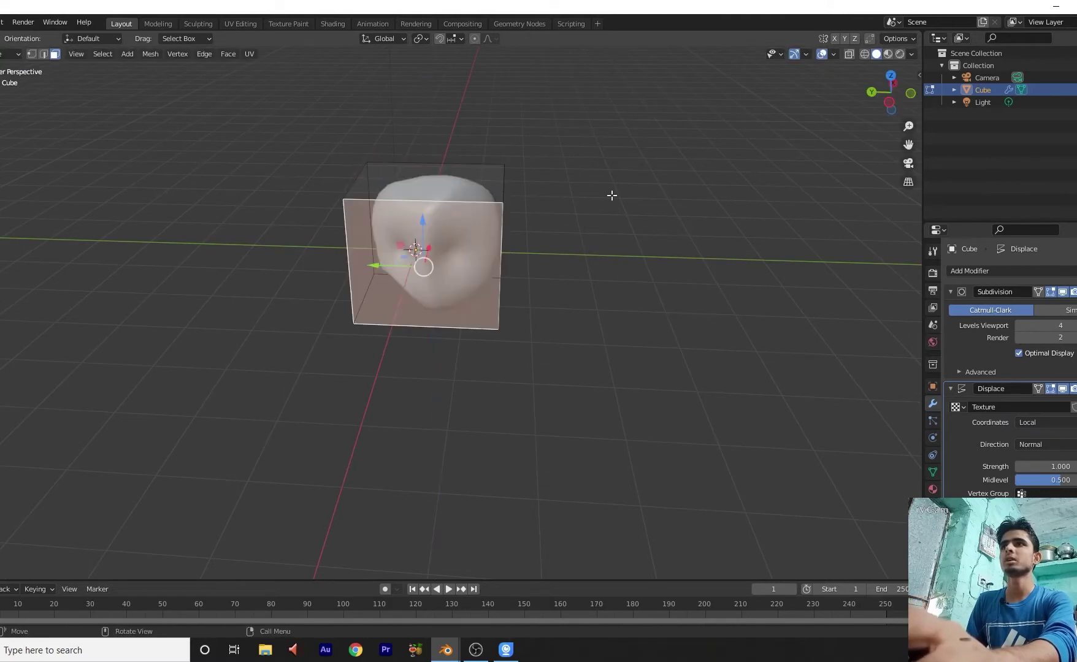
{"action": "left_click_drag", "start_coordinate": [887, 95], "coordinate": [829, 93]}
{"action": "left_click_drag", "start_coordinate": [427, 252], "coordinate": [401, 266]}
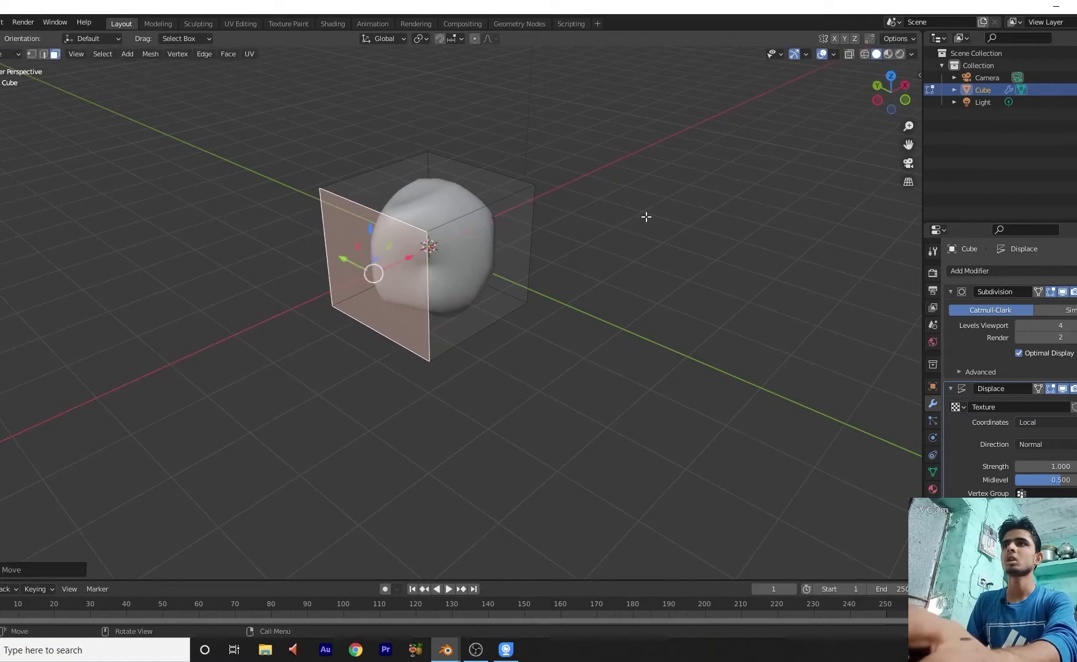
{"action": "left_click", "coordinate": [646, 217]}
Return the reshaped cube to Object Mode and deselect it
{"action": "left_click_drag", "start_coordinate": [901, 98], "coordinate": [816, 159]}
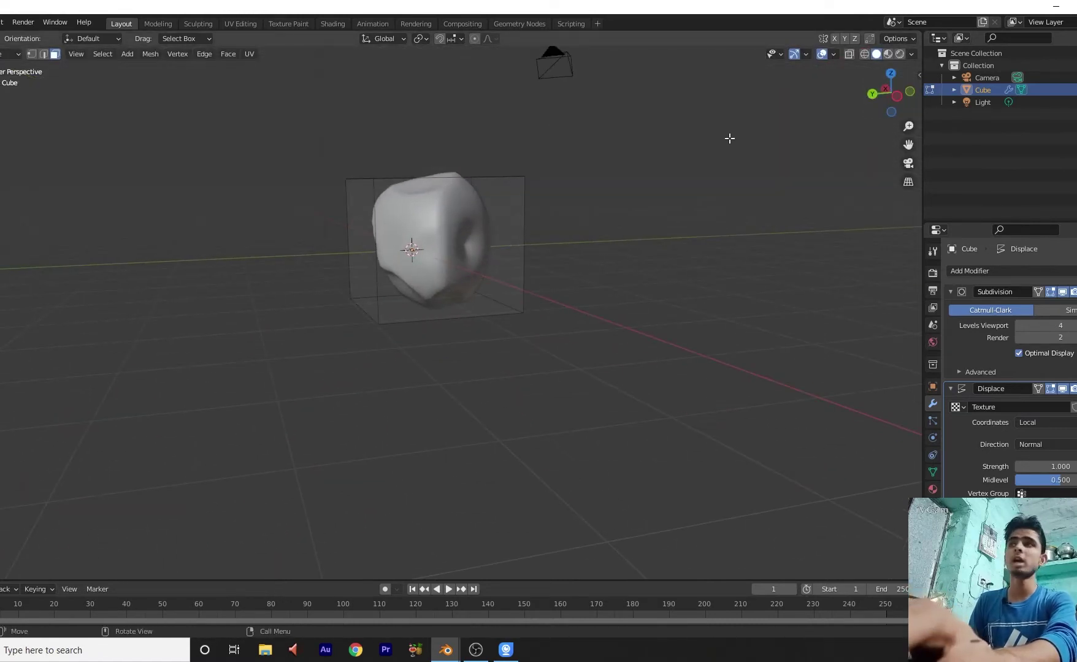
{"action": "left_click_drag", "start_coordinate": [899, 98], "coordinate": [898, 114]}
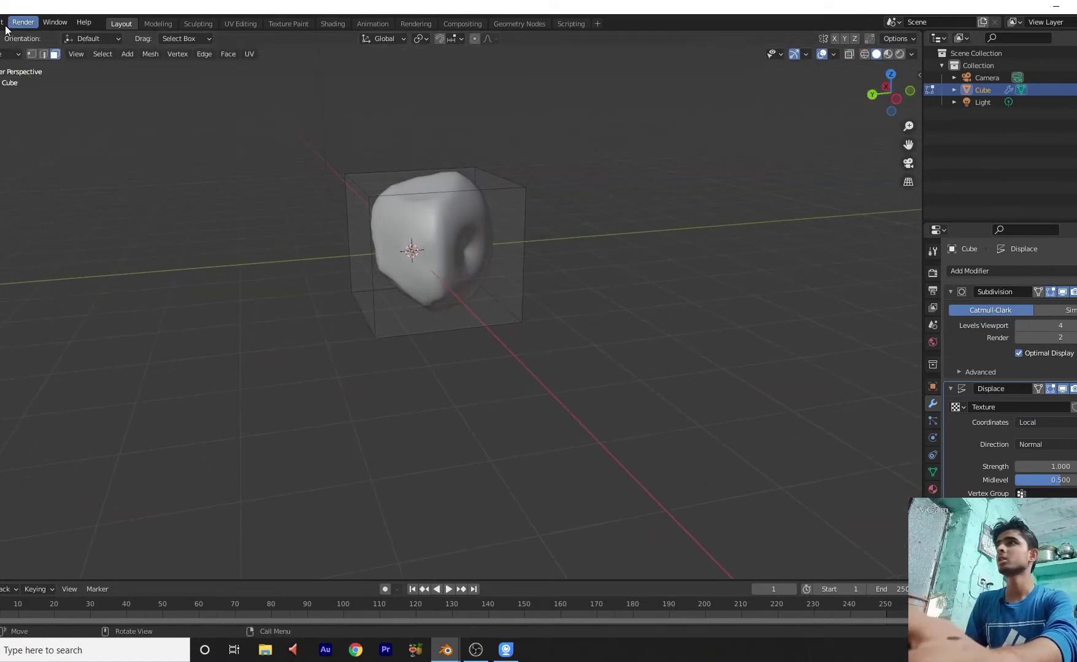
{"action": "left_click", "coordinate": [9, 54]}
{"action": "left_click", "coordinate": [14, 68]}
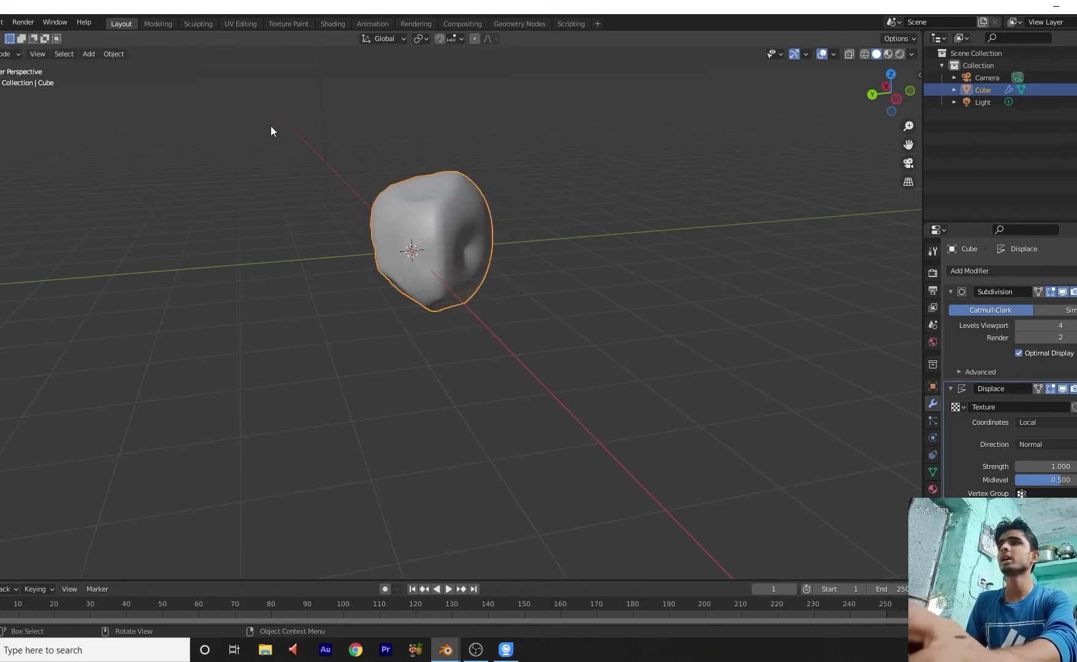
{"action": "left_click", "coordinate": [271, 127]}
{"action": "mouse_move", "coordinate": [899, 116]}
{"action": "left_mouse_down"}
{"action": "mouse_move", "coordinate": [883, 114]}
{"action": "mouse_move", "coordinate": [902, 114]}
{"action": "left_mouse_up"}
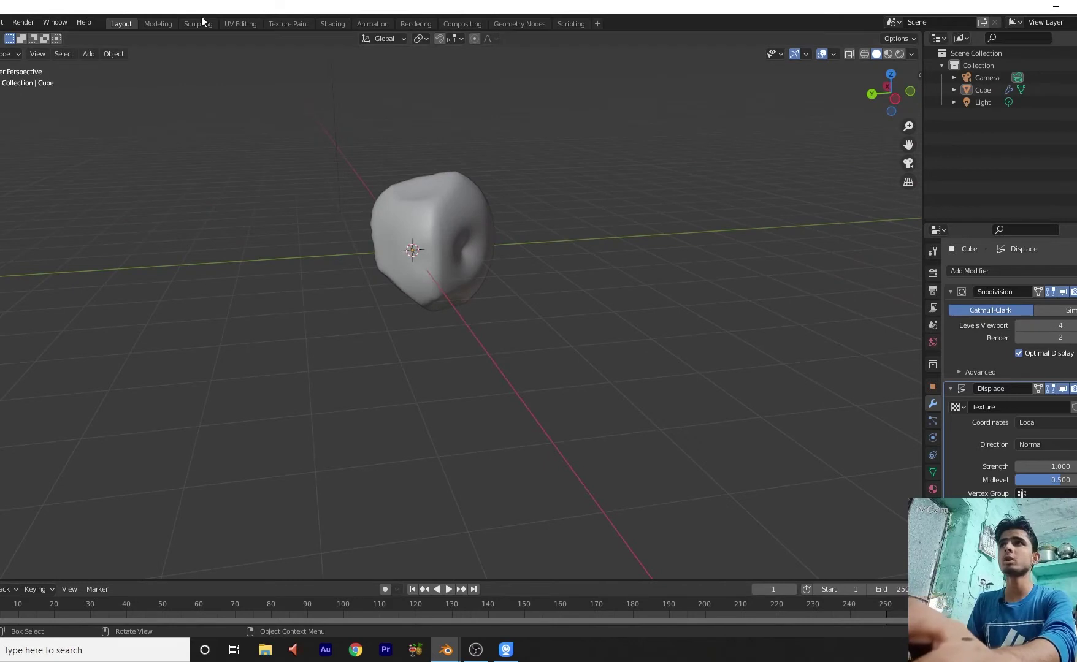
Switch to the Shading workspace and frame the displaced cube in its viewport
{"action": "left_click", "coordinate": [335, 23]}
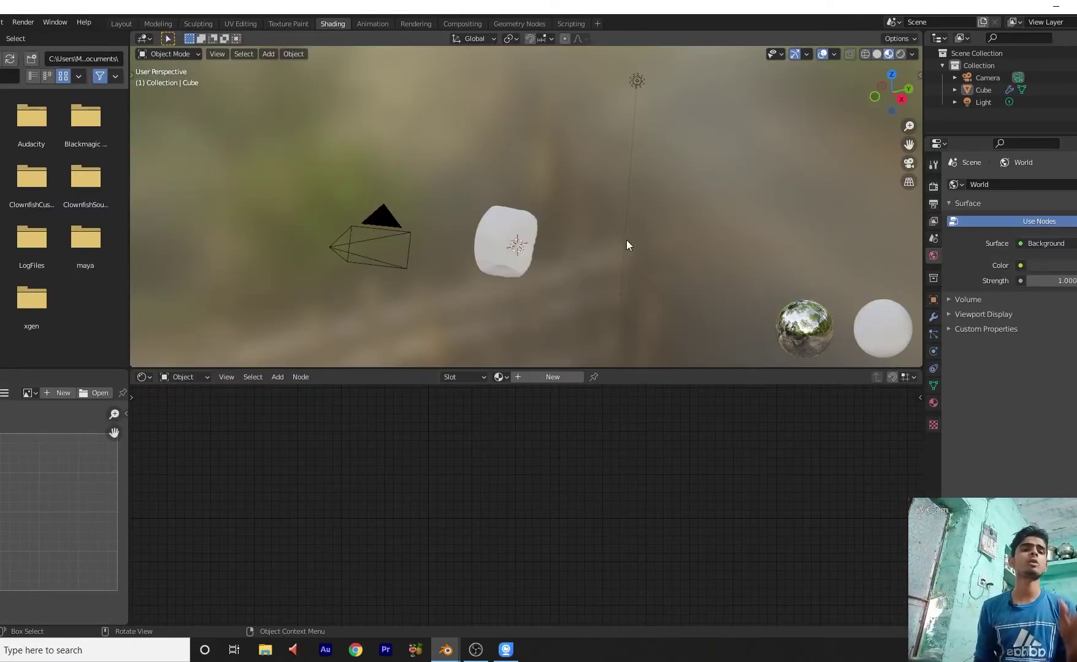
{"action": "scroll", "coordinate": [640, 249], "scroll_direction": "up", "scroll_amount": 4}
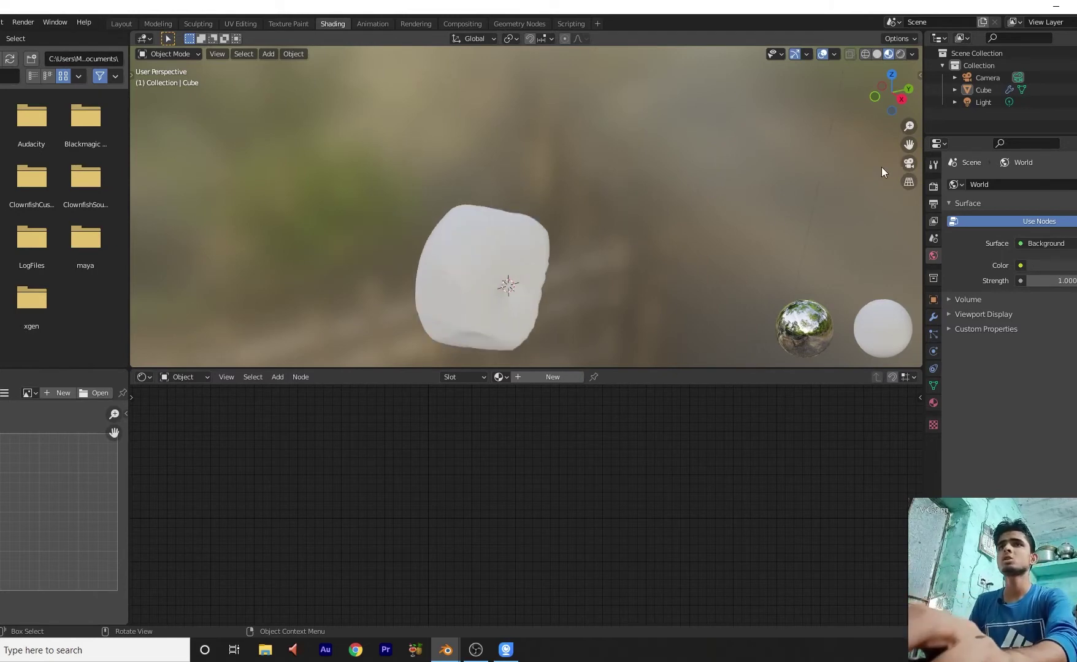
{"action": "left_click_drag", "start_coordinate": [909, 145], "coordinate": [941, 57]}
{"action": "scroll", "coordinate": [582, 228], "scroll_direction": "up", "scroll_amount": 1}
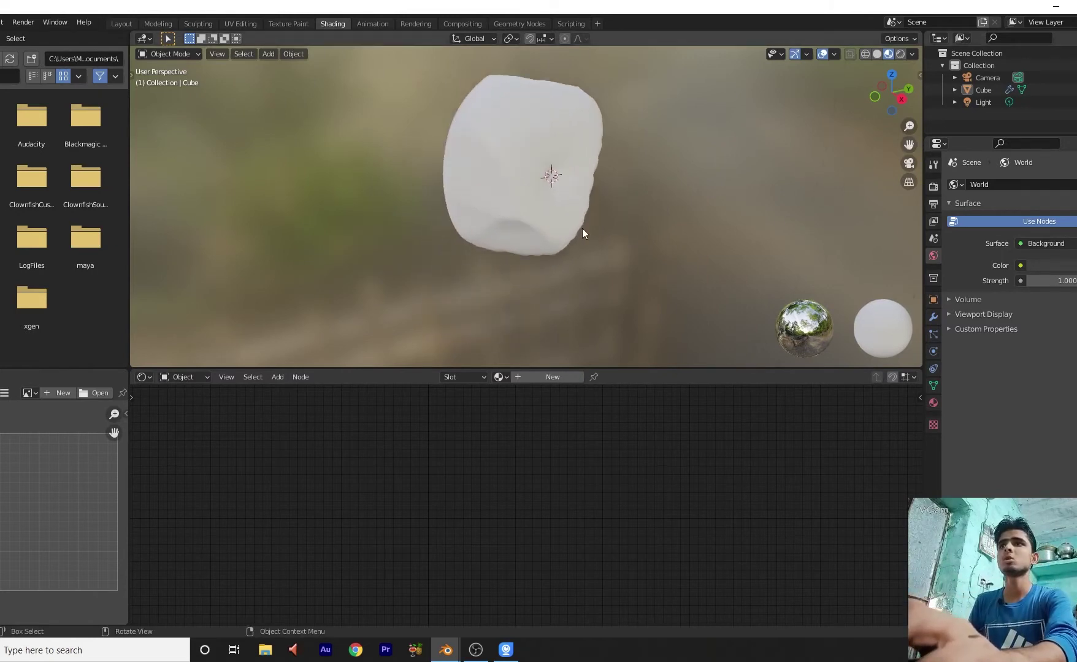
Create a new material for the cube and delete its Principled BSDF node
{"action": "left_click", "coordinate": [560, 375]}
{"action": "scroll", "coordinate": [791, 430], "scroll_direction": "down", "scroll_amount": 3}
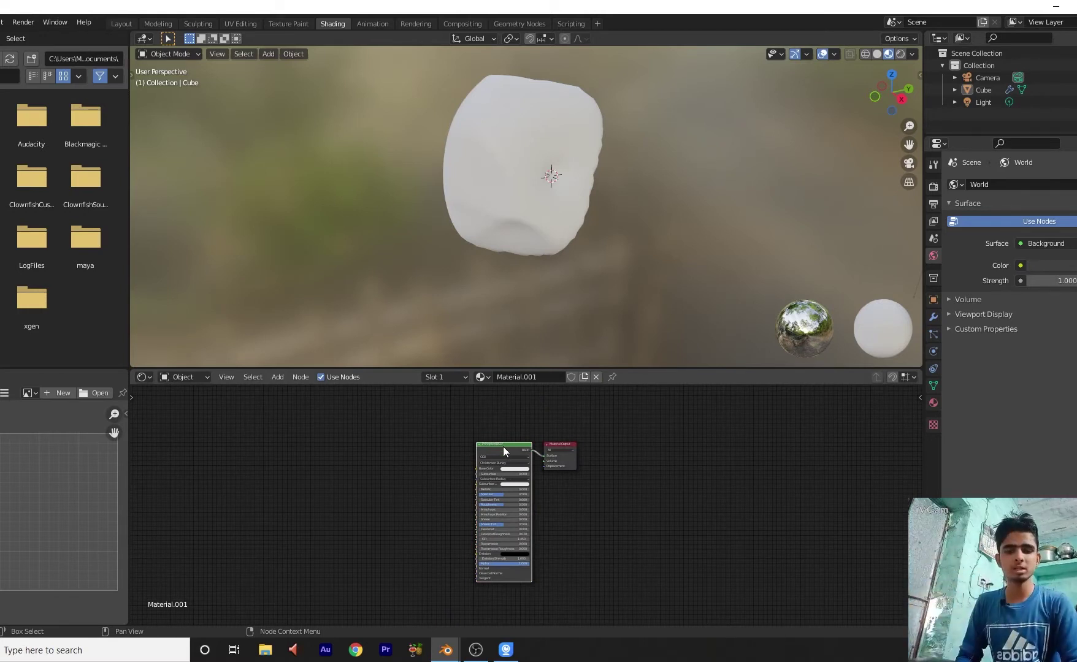
{"action": "key", "text": "Delete"}
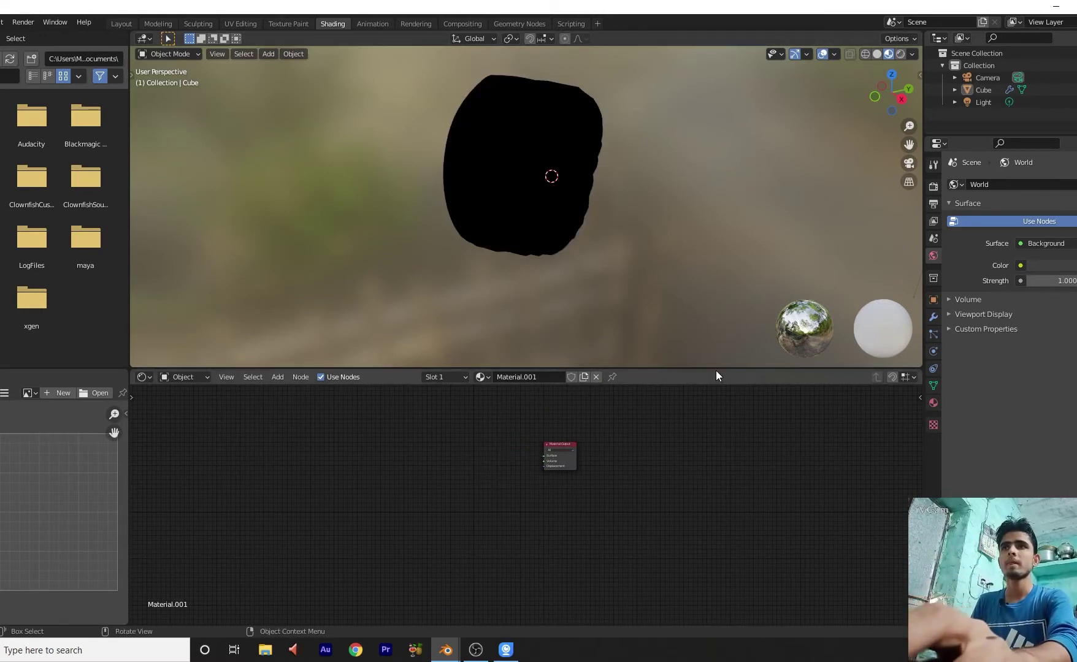
Enlarge the shader editor area and bring the Material Output node into close view
{"action": "left_click_drag", "start_coordinate": [714, 368], "coordinate": [711, 210]}
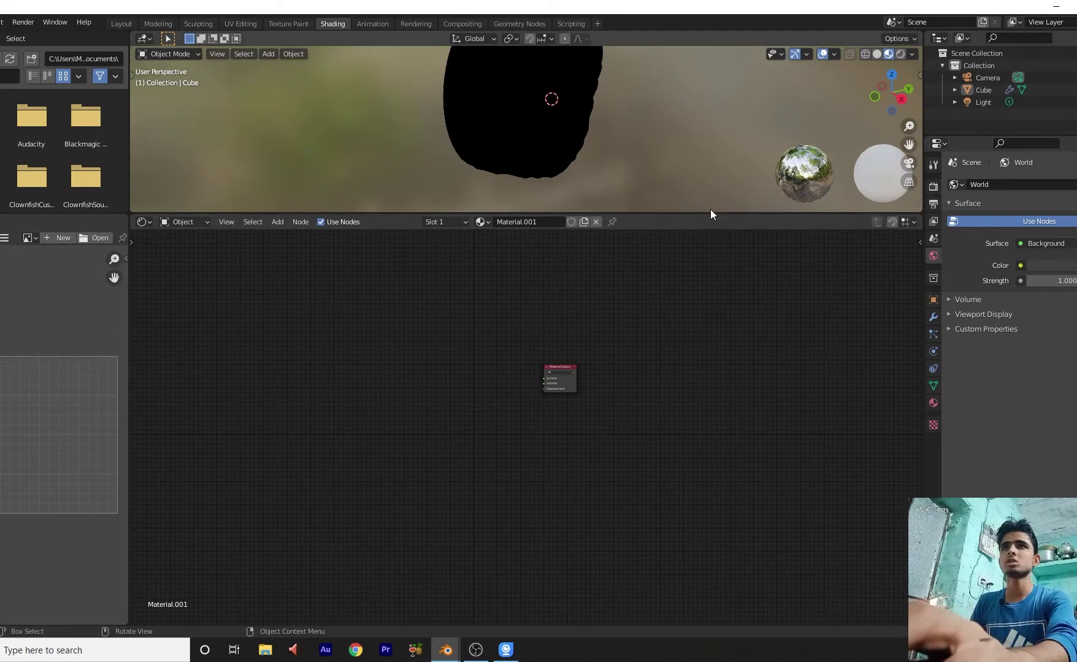
{"action": "left_click_drag", "start_coordinate": [909, 144], "coordinate": [921, 192]}
{"action": "scroll", "coordinate": [715, 307], "scroll_direction": "up", "scroll_amount": 3}
{"action": "scroll", "coordinate": [726, 302], "scroll_direction": "up", "scroll_amount": 3}
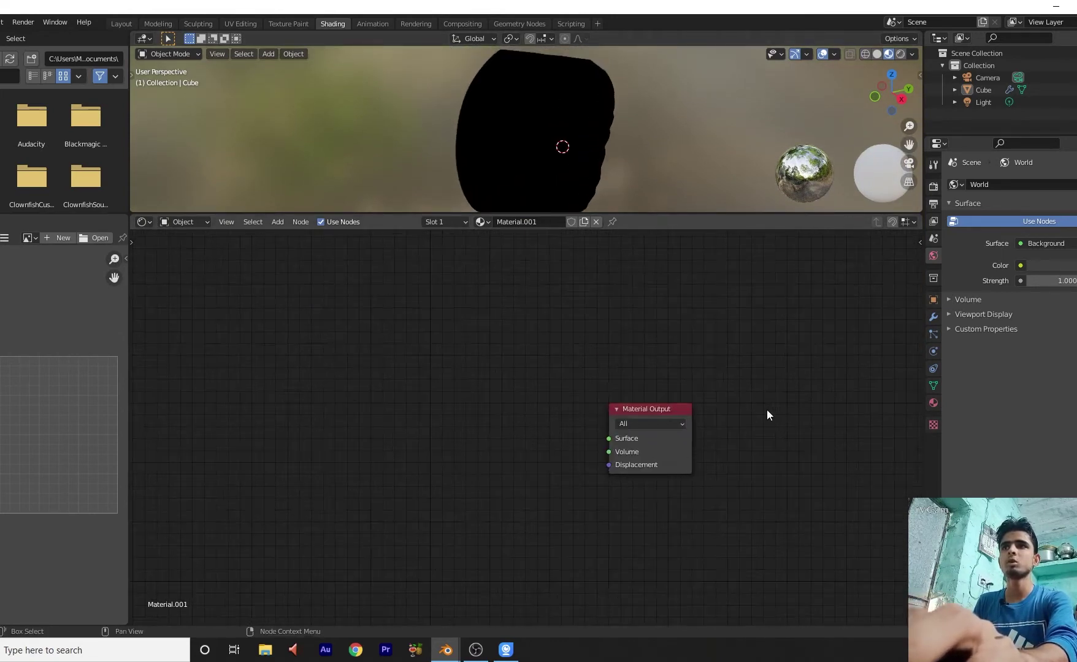
Move the Material Output node up and to the right to make room for other nodes
{"action": "left_click_drag", "start_coordinate": [679, 413], "coordinate": [800, 328]}
{"action": "key", "text": "shift+a"}
{"action": "left_click", "coordinate": [527, 443]}
{"action": "type", "text": "pri"}
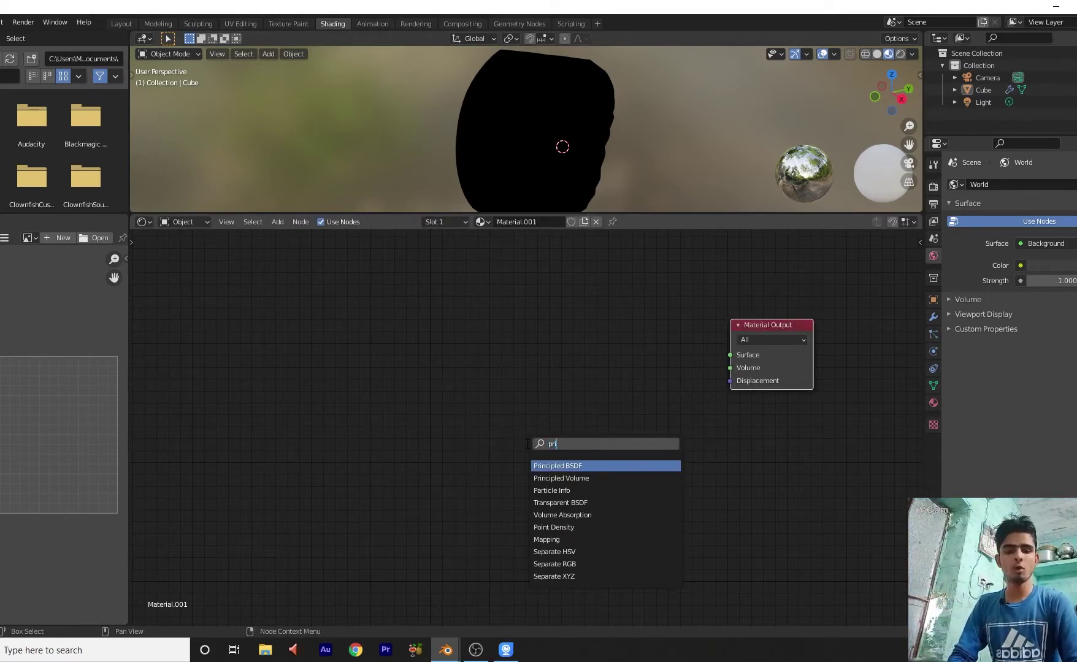
{"action": "left_click", "coordinate": [561, 478]}
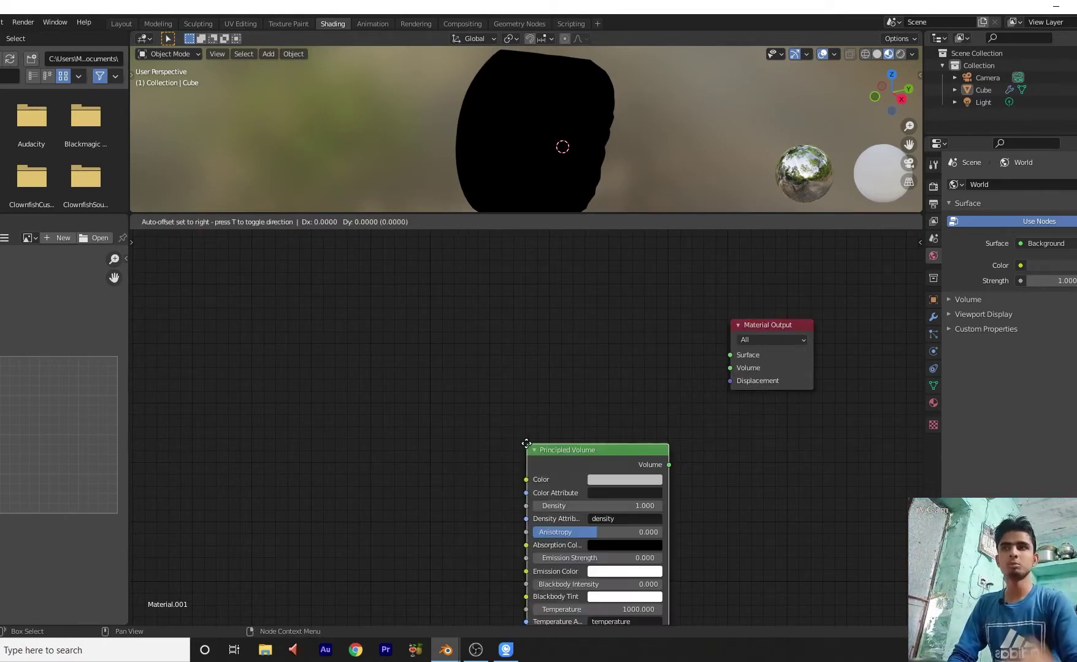
{"action": "left_click", "coordinate": [684, 322]}
{"action": "left_click_drag", "start_coordinate": [670, 337], "coordinate": [729, 355]}
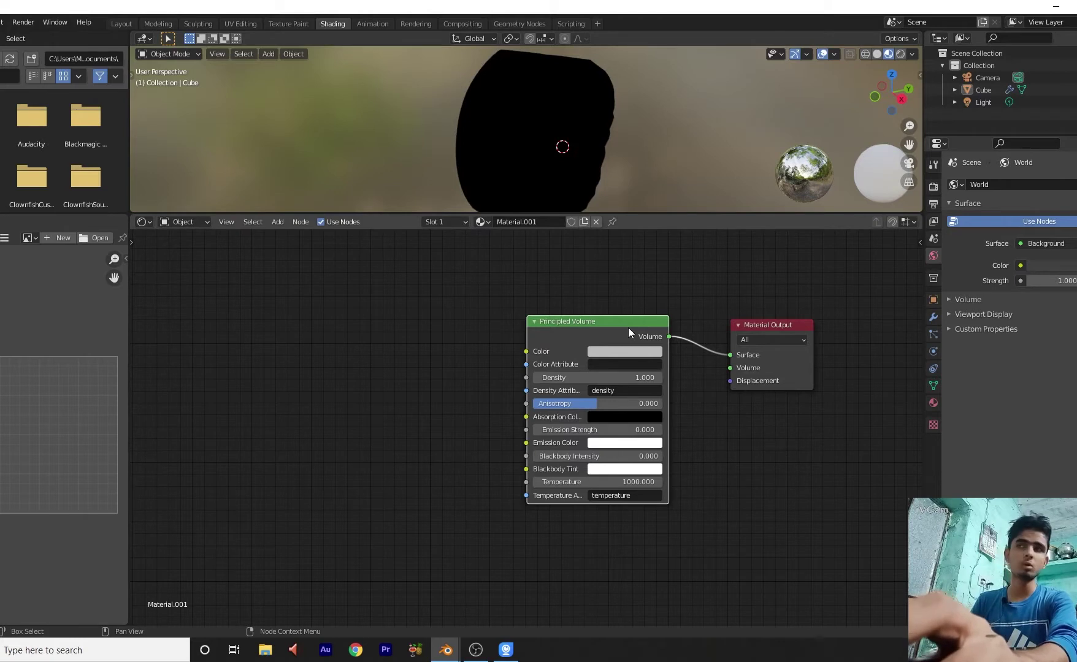
{"action": "key", "text": "x"}
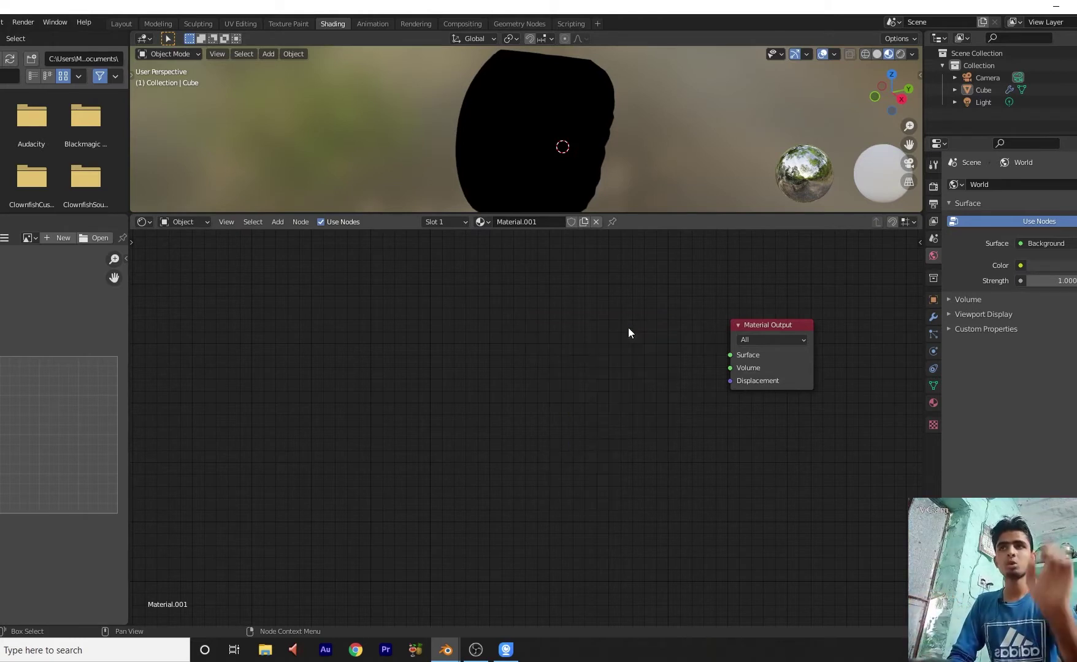
Add a Mix Shader node, connect it to the Material Output's Surface input and place it close to that node
{"action": "key", "text": "shift+a"}
{"action": "left_click", "coordinate": [546, 348]}
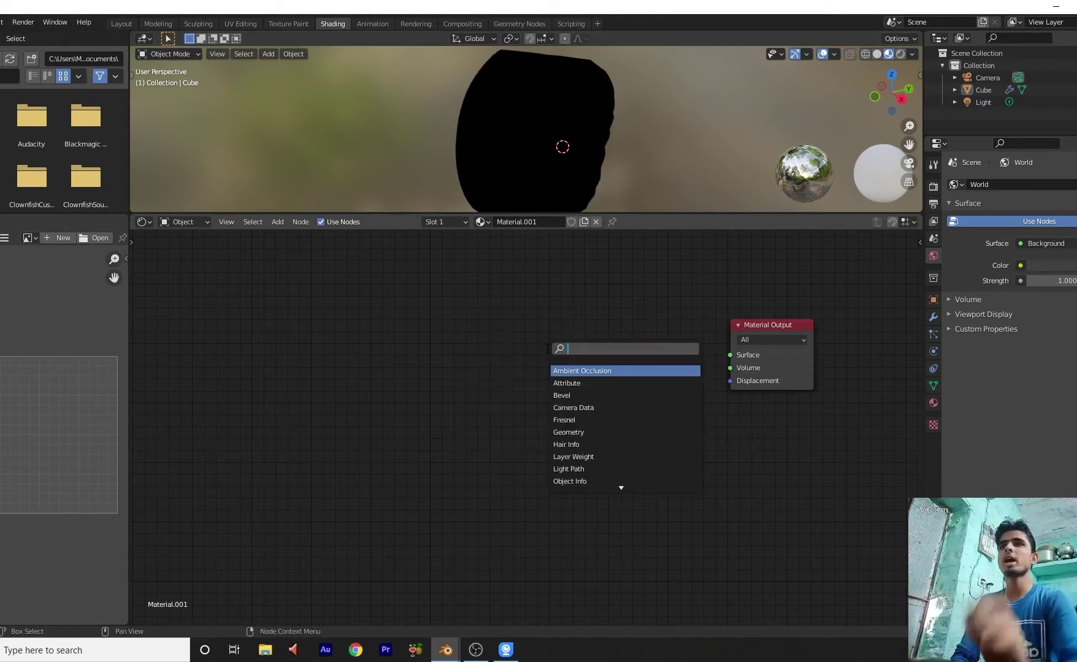
{"action": "type", "text": "mix"}
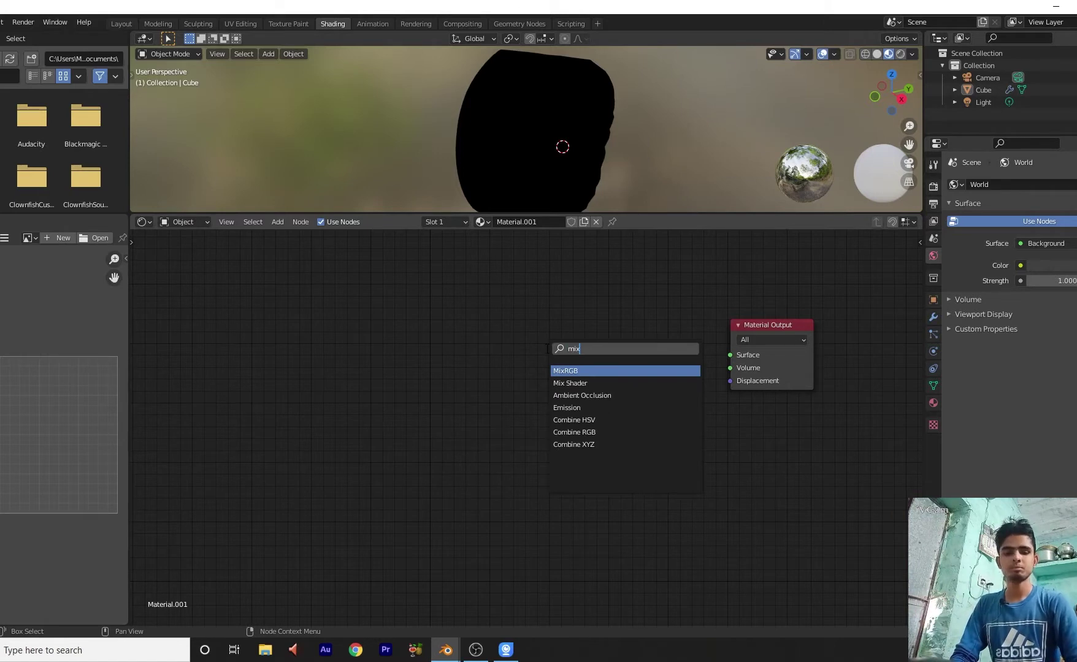
{"action": "key", "text": "Down"}
{"action": "key", "text": "Return"}
{"action": "left_click", "coordinate": [541, 371]}
{"action": "left_click_drag", "start_coordinate": [624, 393], "coordinate": [664, 378]}
{"action": "left_click_drag", "start_coordinate": [728, 360], "coordinate": [728, 356]}
{"action": "left_click_drag", "start_coordinate": [601, 378], "coordinate": [656, 366]}
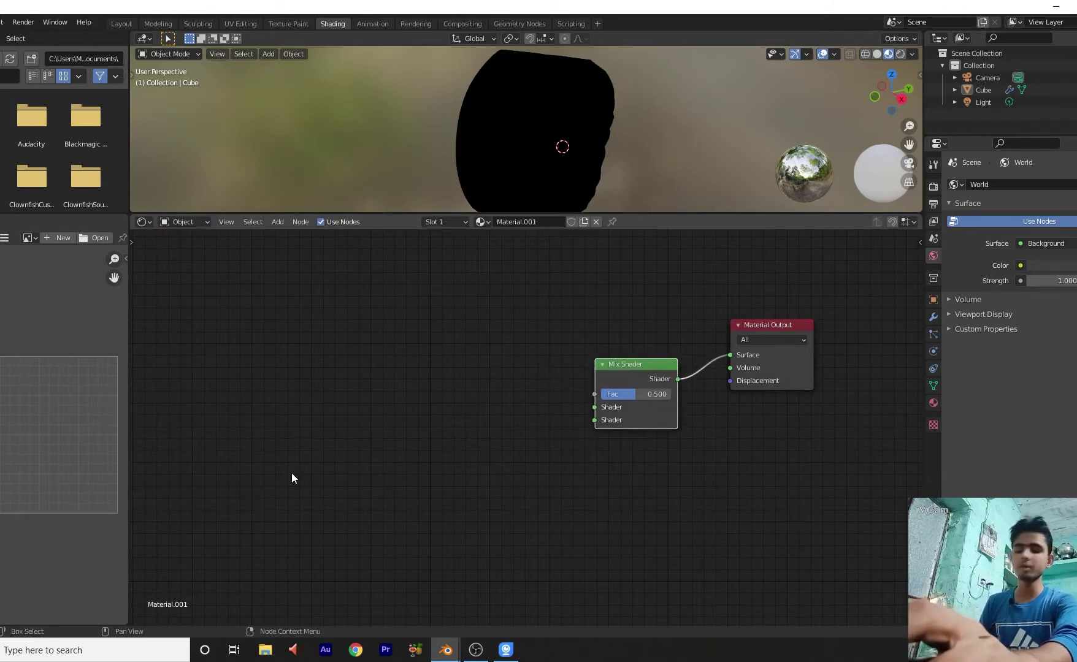
Add a Math node and a duplicate of it, and chain the two into the Mix Shader's Fac input
{"action": "key", "text": "shift+a"}
{"action": "left_click", "coordinate": [315, 381]}
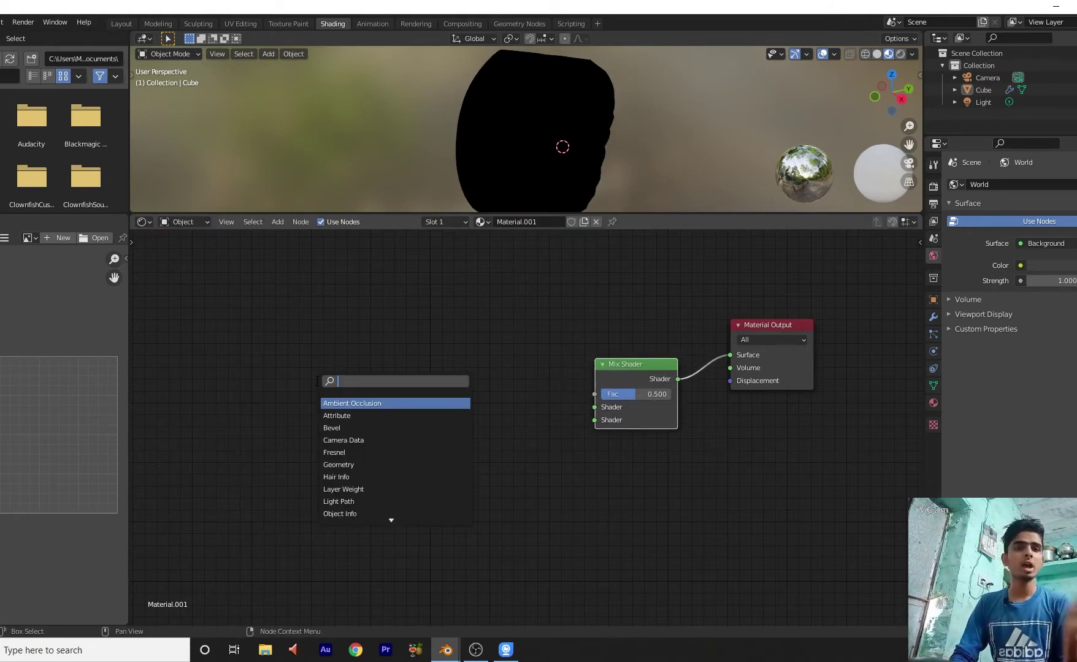
{"action": "type", "text": "add"}
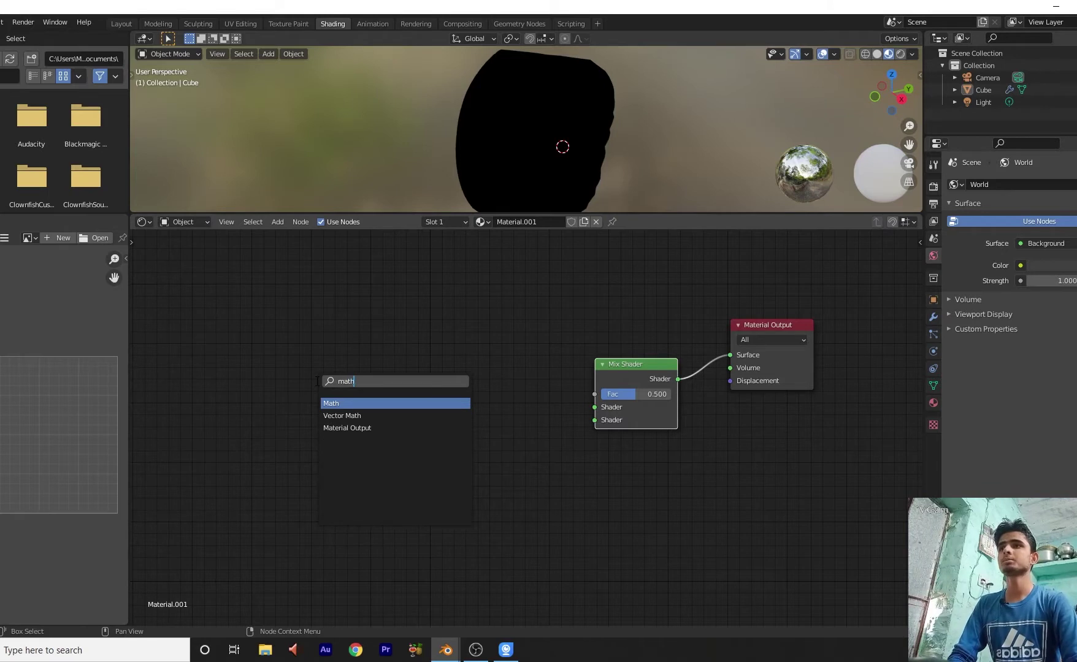
{"action": "key", "text": "Return"}
{"action": "left_click", "coordinate": [432, 369]}
{"action": "key", "text": "shift+d"}
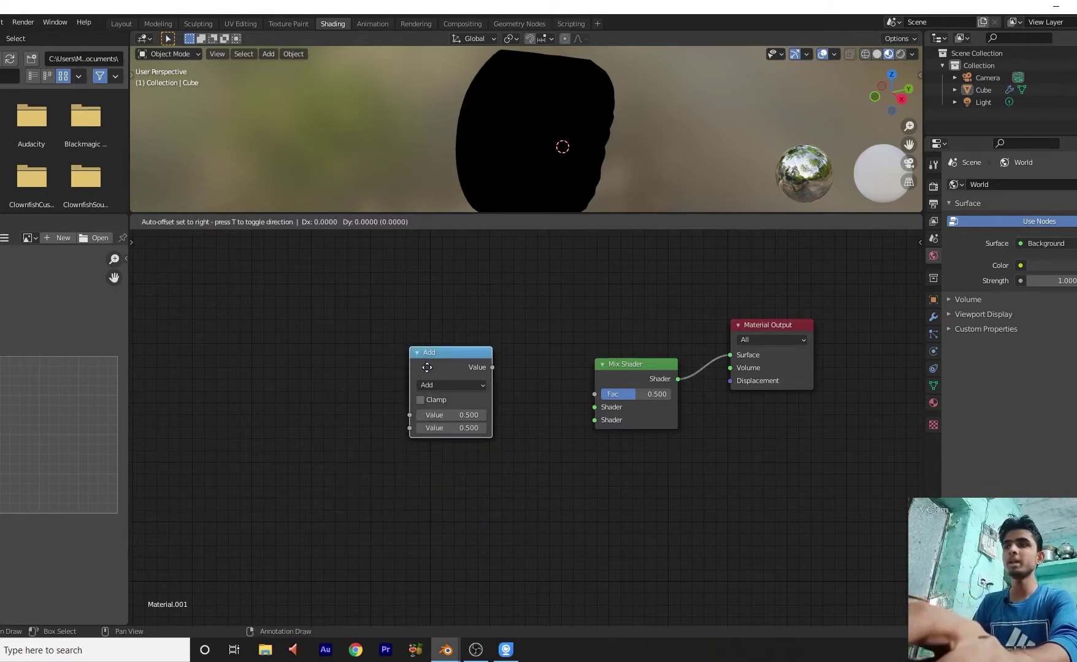
{"action": "left_click", "coordinate": [262, 334]}
{"action": "left_click_drag", "start_coordinate": [492, 367], "coordinate": [595, 394]}
{"action": "left_click_drag", "start_coordinate": [447, 356], "coordinate": [515, 333]}
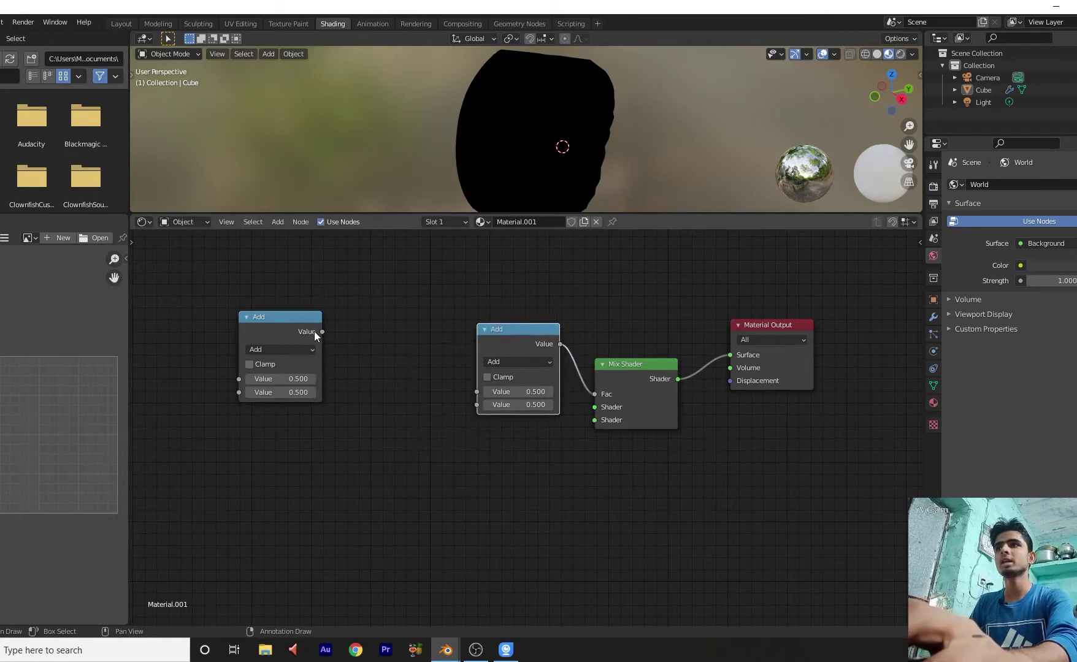
{"action": "left_click_drag", "start_coordinate": [322, 332], "coordinate": [418, 332]}
Set both Math nodes to Multiply, and enter 1.3 as the second value of the one feeding the Mix Shader
{"action": "left_click", "coordinate": [521, 361]}
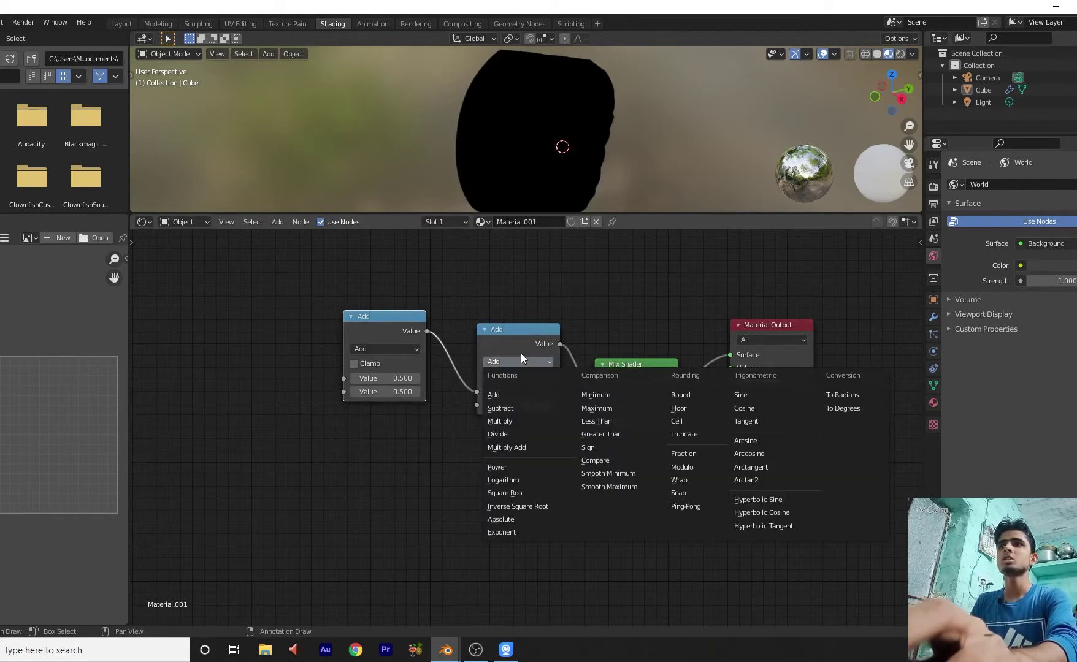
{"action": "left_click", "coordinate": [514, 423]}
{"action": "left_click", "coordinate": [411, 356]}
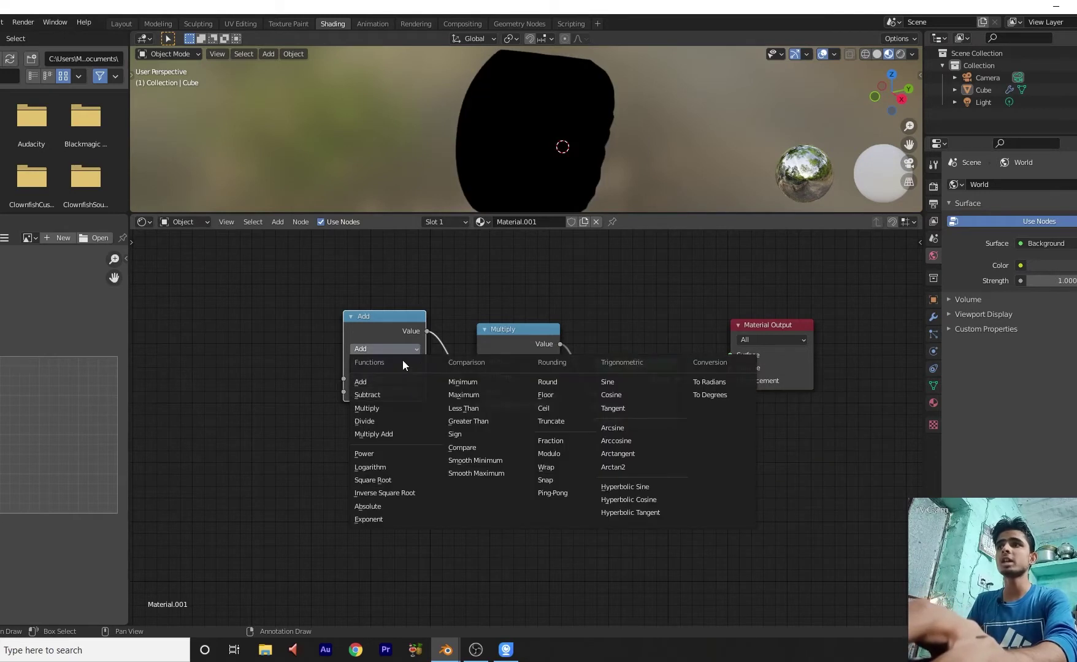
{"action": "left_click", "coordinate": [391, 411]}
{"action": "left_click", "coordinate": [535, 406]}
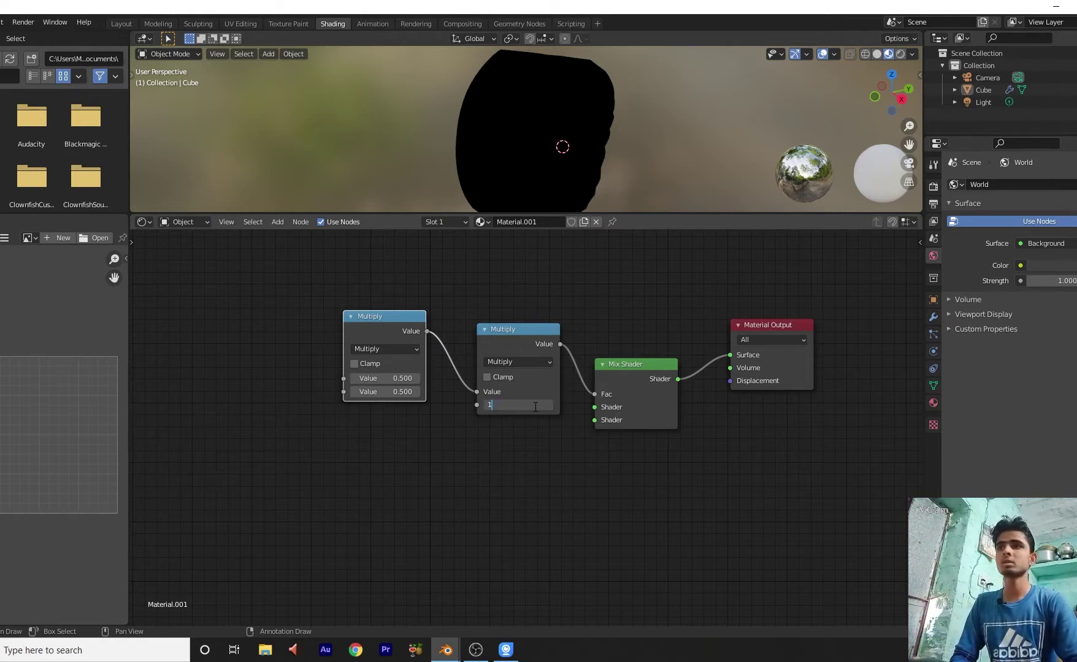
{"action": "type", "text": "1.30"}
{"action": "key", "text": "Return"}
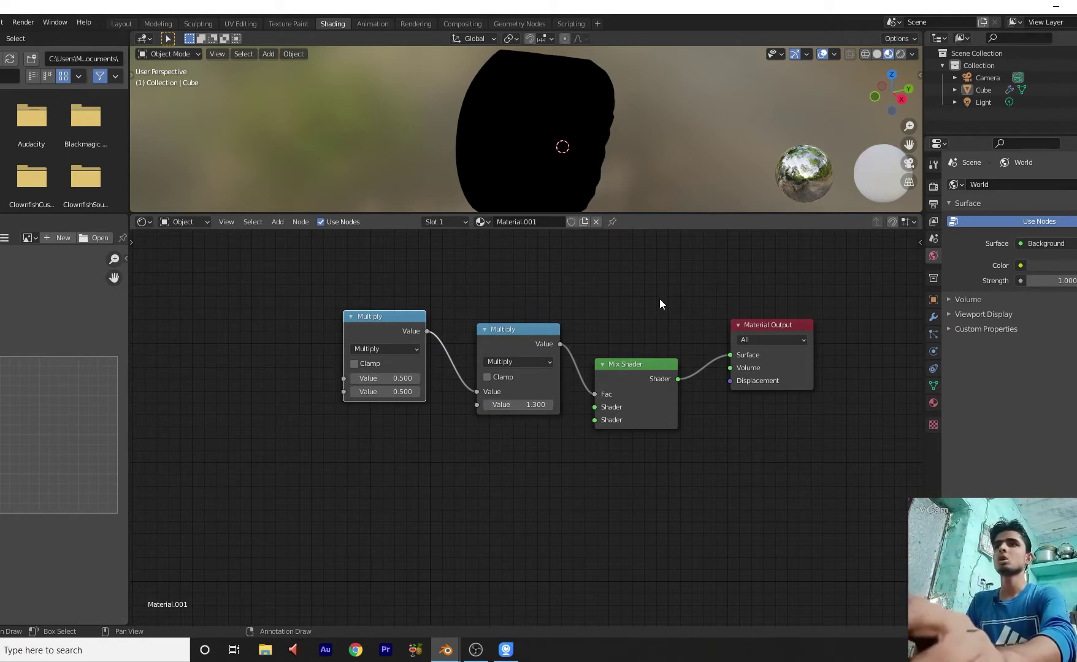
{"action": "scroll", "coordinate": [654, 305], "scroll_direction": "down", "scroll_amount": 4}
{"action": "middle_click_drag", "start_coordinate": [747, 311], "coordinate": [751, 289]}
{"action": "scroll", "coordinate": [678, 312], "scroll_direction": "up", "scroll_amount": 2}
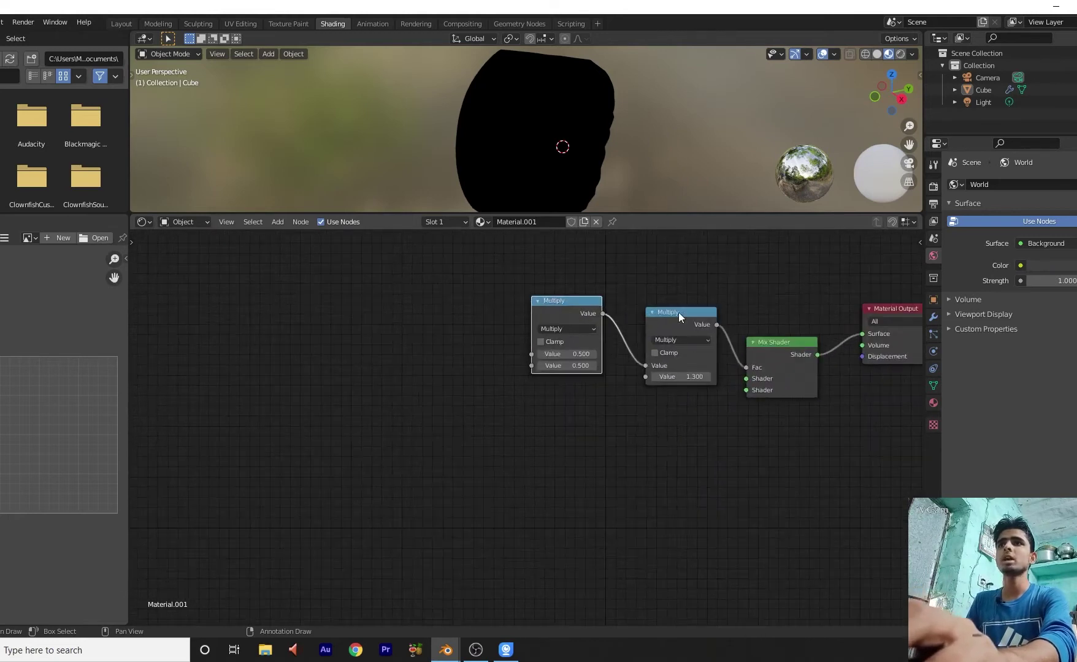
{"action": "key", "text": "shift+a"}
{"action": "left_click", "coordinate": [379, 432]}
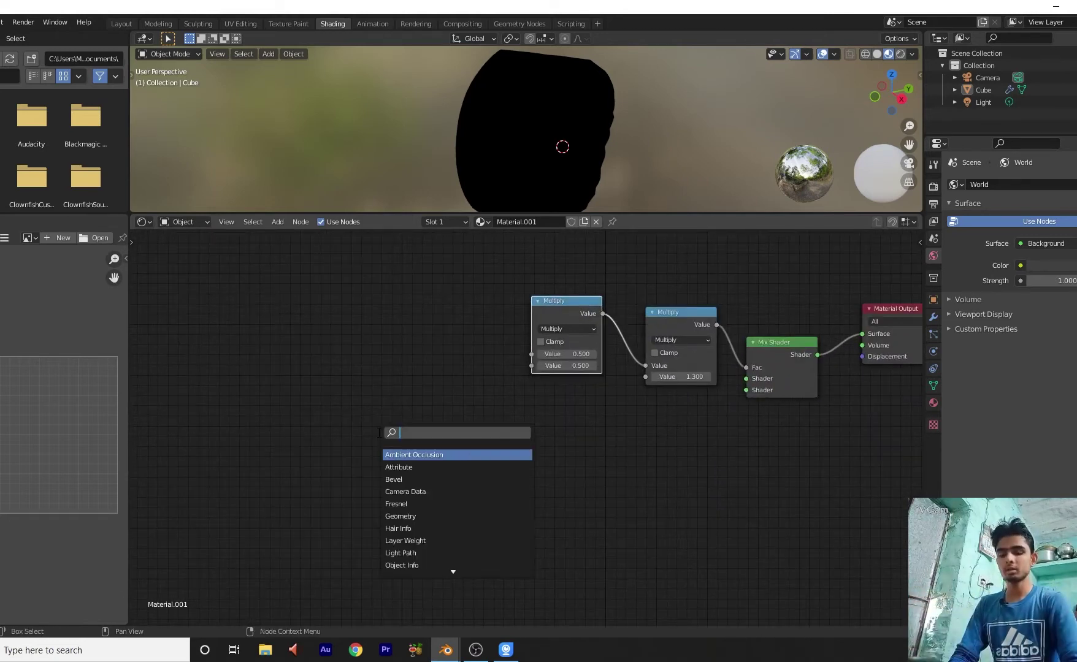
Switch the window to fullscreen and enlarge the 3D viewport area above the shader editor slightly
{"action": "left_click", "coordinate": [57, 22]}
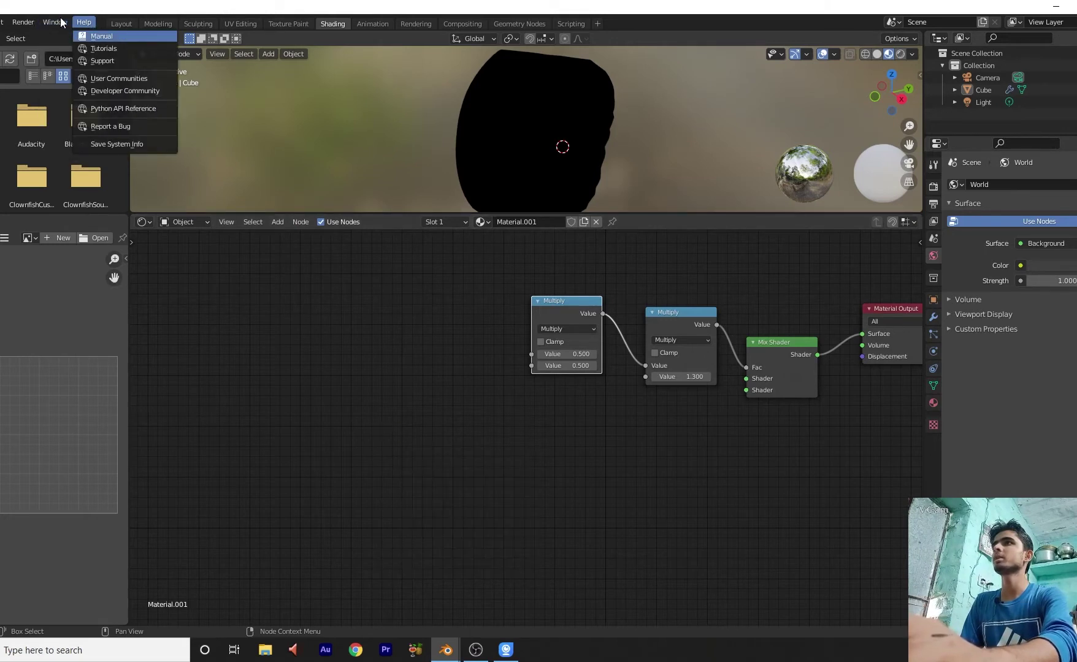
{"action": "left_click", "coordinate": [58, 22]}
{"action": "left_click", "coordinate": [56, 23]}
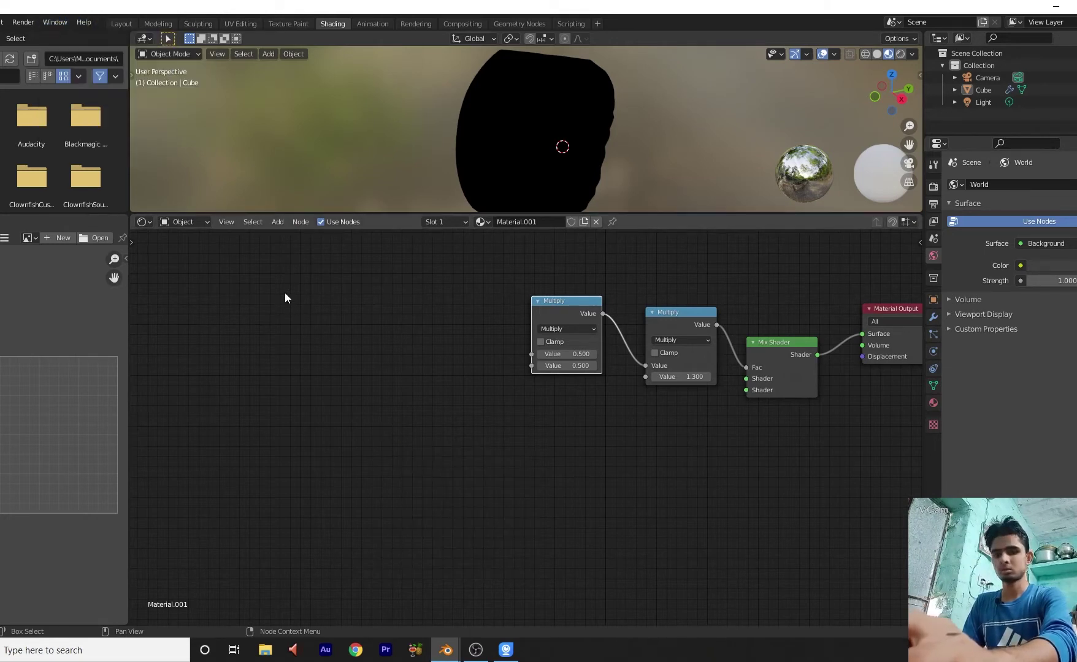
{"action": "left_click", "coordinate": [54, 23]}
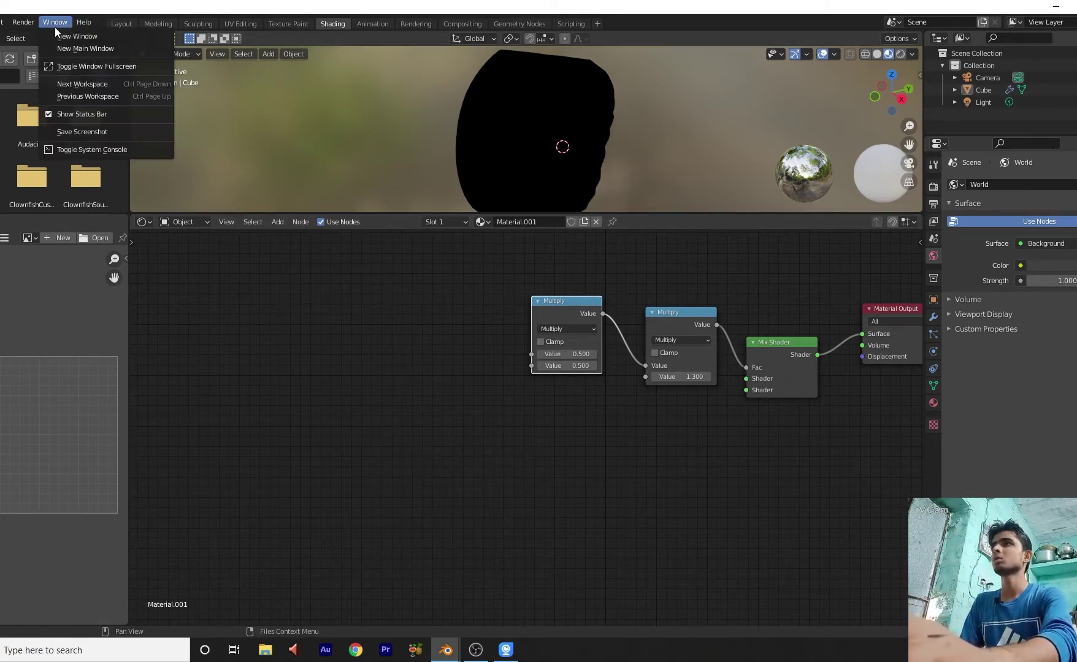
{"action": "left_click", "coordinate": [91, 69]}
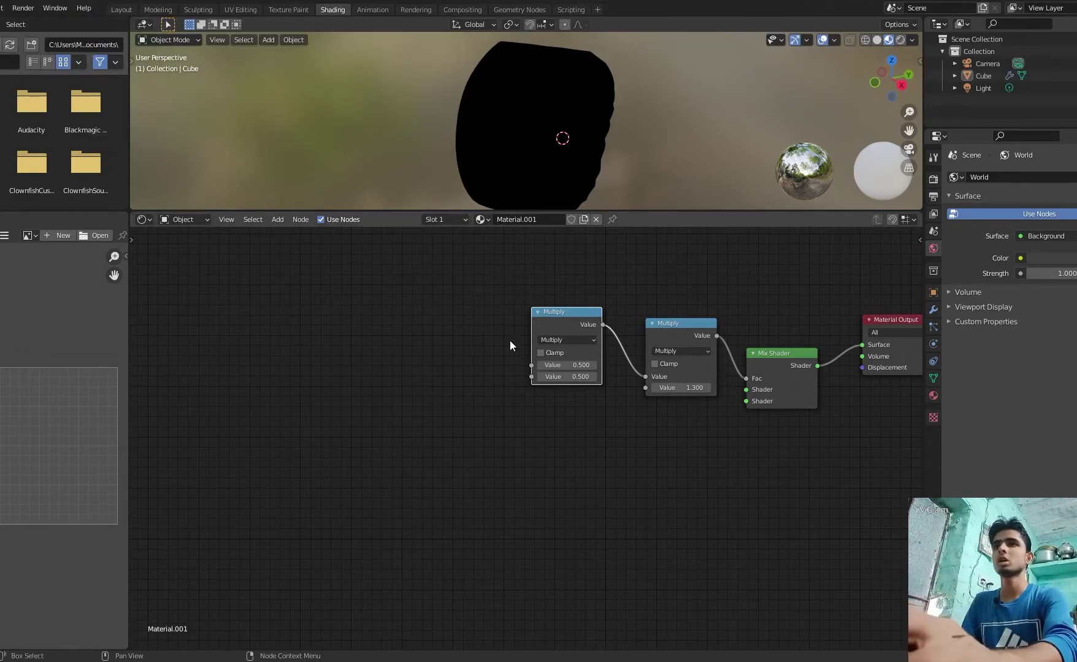
{"action": "left_click_drag", "start_coordinate": [634, 210], "coordinate": [633, 240]}
Add a ColorRamp node and connect its Color output to the second Value input of the first Multiply node
{"action": "key", "text": "shift+a"}
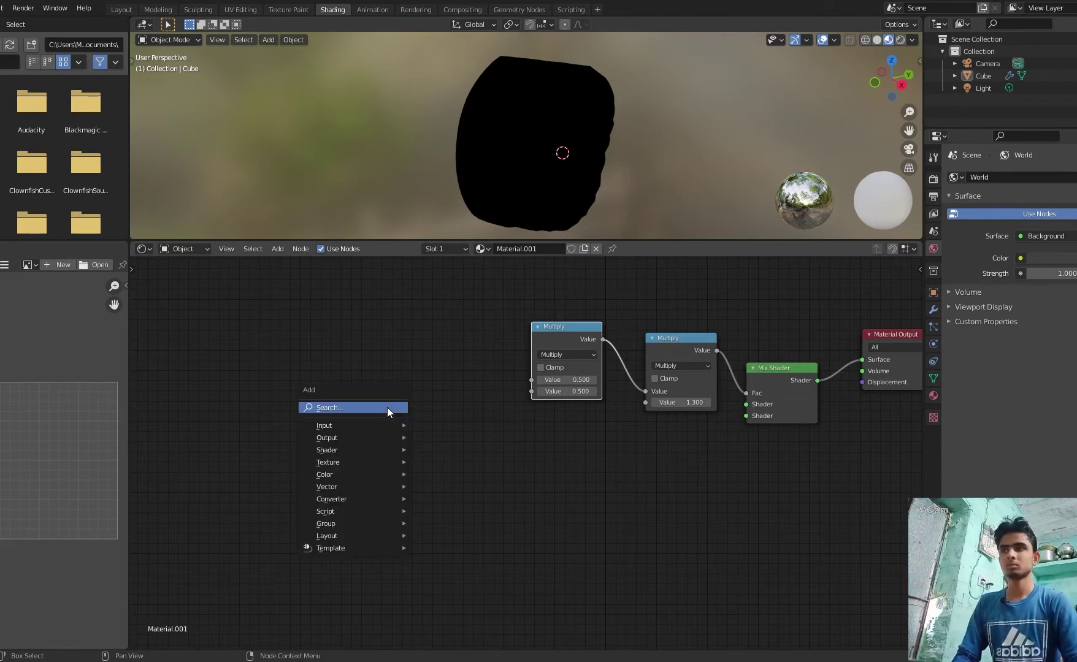
{"action": "left_click", "coordinate": [387, 407]}
{"action": "type", "text": "col"}
{"action": "key", "text": "Return"}
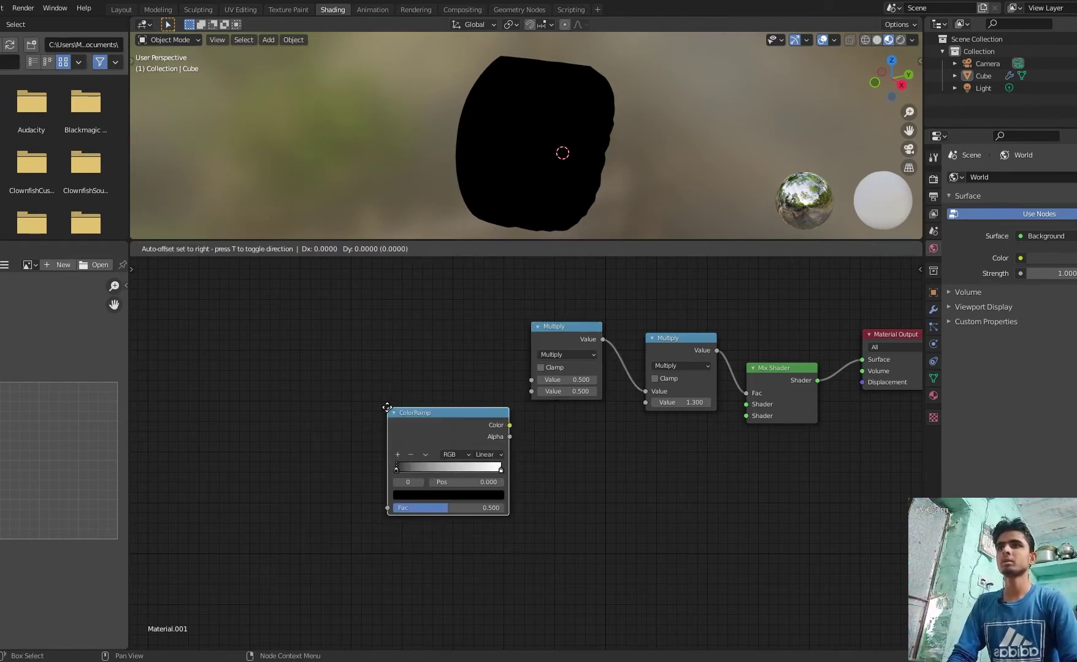
{"action": "left_click", "coordinate": [364, 356]}
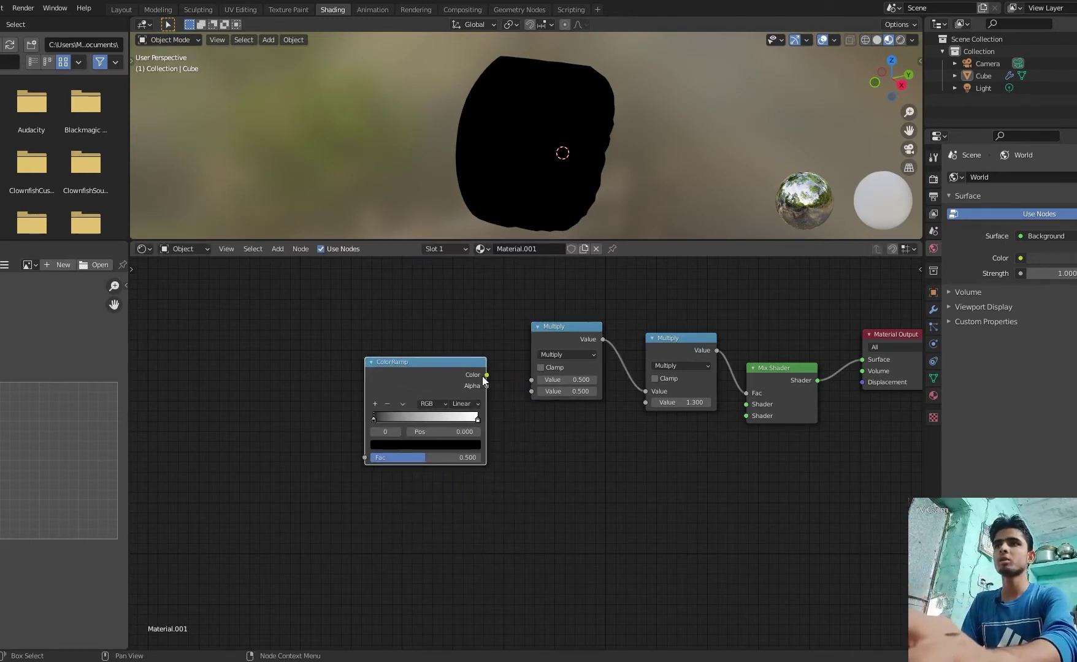
{"action": "left_click_drag", "start_coordinate": [486, 375], "coordinate": [531, 380]}
{"action": "left_click_drag", "start_coordinate": [460, 361], "coordinate": [449, 323]}
{"action": "left_click_drag", "start_coordinate": [533, 380], "coordinate": [531, 391]}
Duplicate the ColorRamp below the original and connect its Color output to the first Multiply node's free Value input
{"action": "left_click", "coordinate": [429, 335]}
{"action": "key", "text": "shift+d"}
{"action": "left_click", "coordinate": [545, 297]}
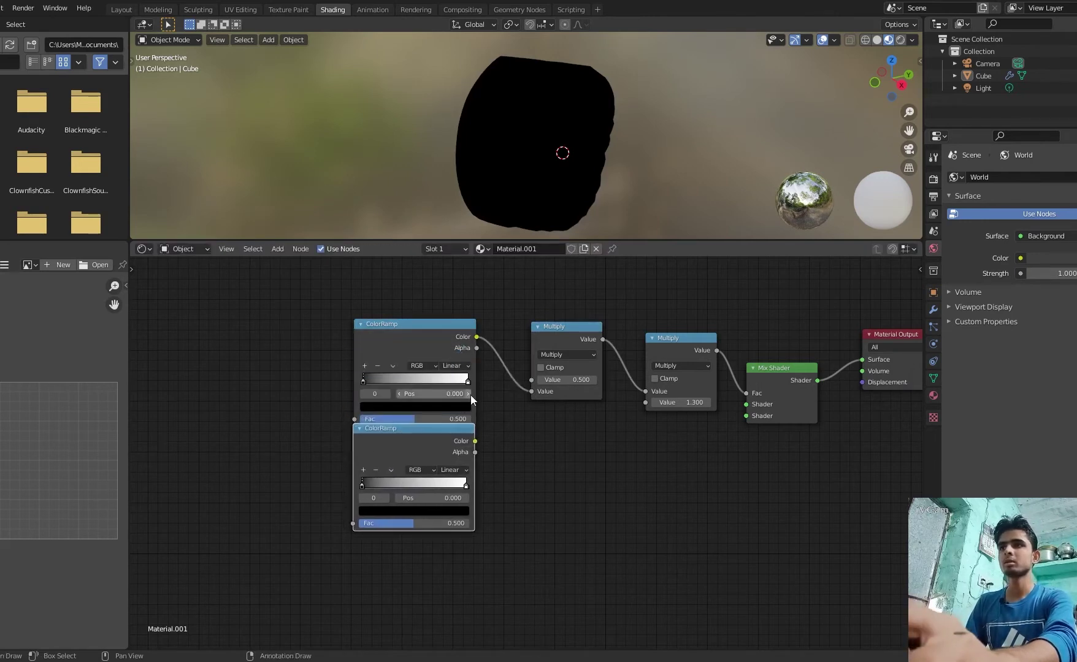
{"action": "left_click_drag", "start_coordinate": [476, 441], "coordinate": [531, 380]}
Space the two ColorRamps apart and move their white stops to position 0.409 in the upper ramp and 0.245 in the lower
{"action": "left_click_drag", "start_coordinate": [450, 332], "coordinate": [451, 318]}
{"action": "left_click_drag", "start_coordinate": [467, 369], "coordinate": [403, 368]}
{"action": "left_click_drag", "start_coordinate": [466, 486], "coordinate": [433, 489]}
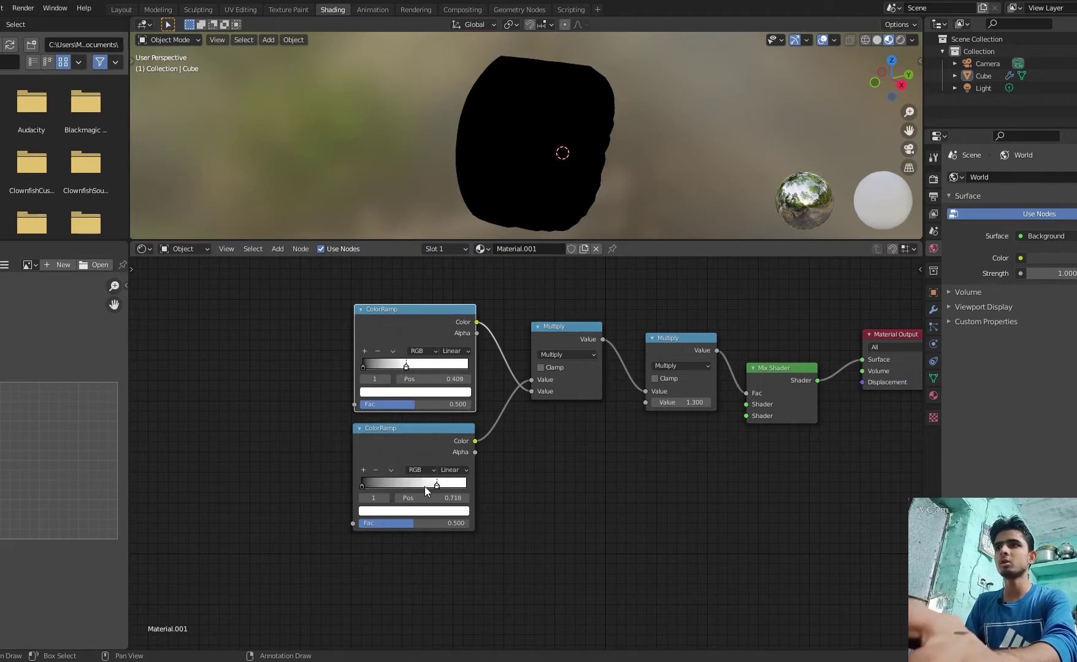
Add a Noise Texture node before the ColorRamps and connect its Fac output to the upper ColorRamp's Fac input
{"action": "scroll", "coordinate": [517, 470], "scroll_direction": "down", "scroll_amount": 3}
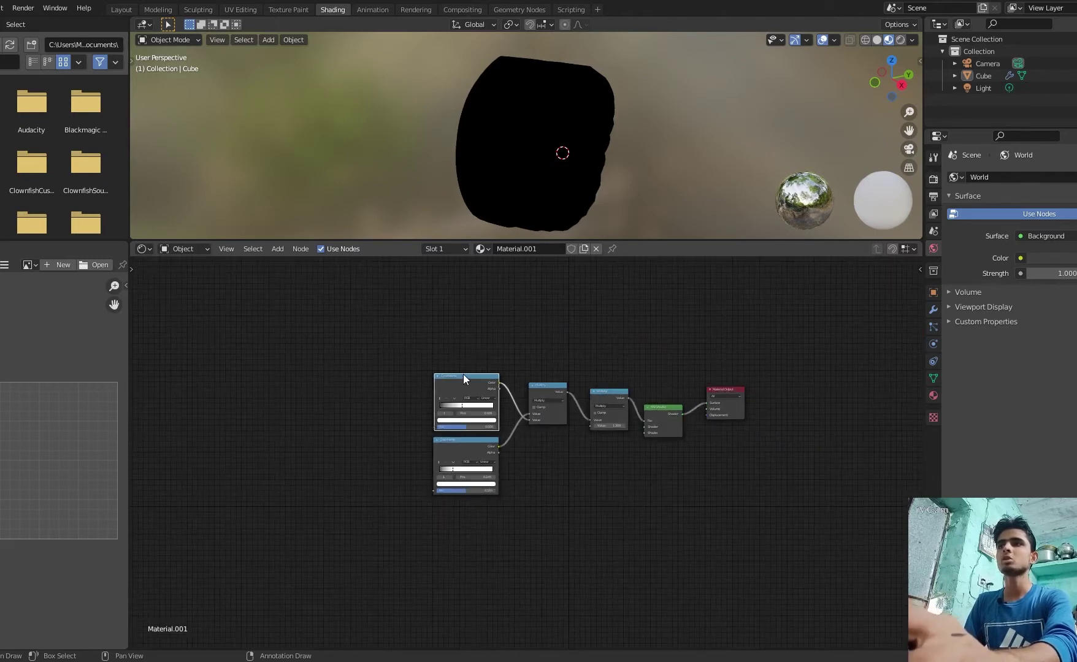
{"action": "key", "text": "shift+a"}
{"action": "left_click", "coordinate": [421, 328]}
{"action": "type", "text": "noise"}
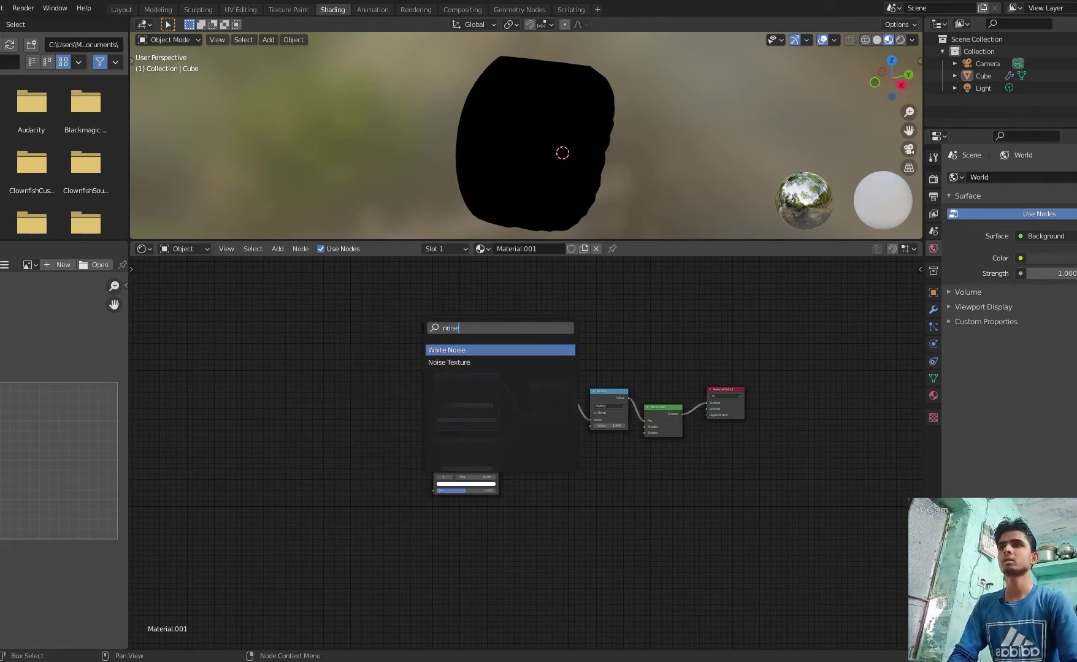
{"action": "key", "text": "Down"}
{"action": "key", "text": "Return"}
{"action": "left_click", "coordinate": [334, 366]}
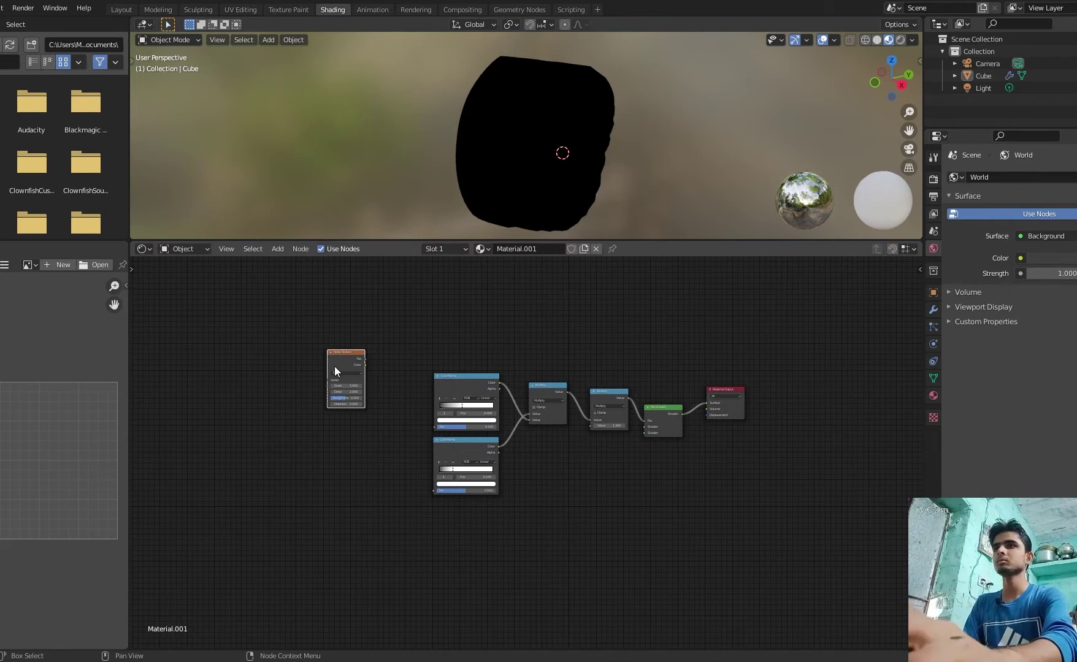
{"action": "scroll", "coordinate": [340, 341], "scroll_direction": "up", "scroll_amount": 1}
{"action": "left_click_drag", "start_coordinate": [326, 334], "coordinate": [411, 421]}
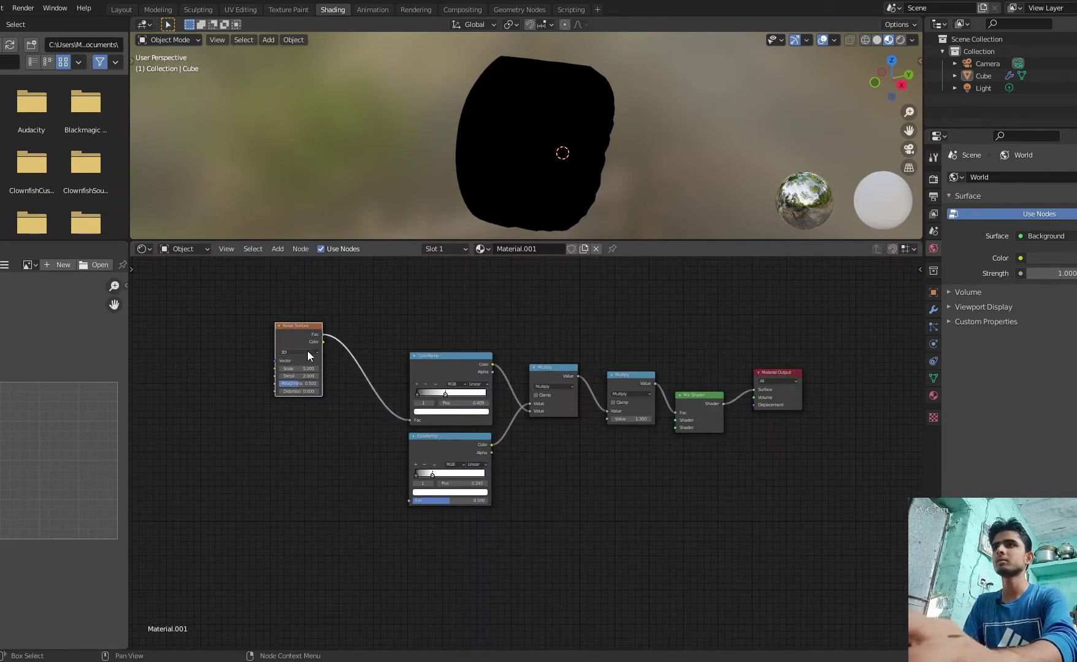
Set the Noise Texture's dimensions to 4D
{"action": "left_click", "coordinate": [305, 382]}
{"action": "scroll", "coordinate": [388, 326], "scroll_direction": "up", "scroll_amount": 1}
{"action": "middle_click_drag", "start_coordinate": [410, 328], "coordinate": [536, 343]}
{"action": "scroll", "coordinate": [504, 362], "scroll_direction": "up", "scroll_amount": 3}
{"action": "scroll", "coordinate": [498, 371], "scroll_direction": "down", "scroll_amount": 2}
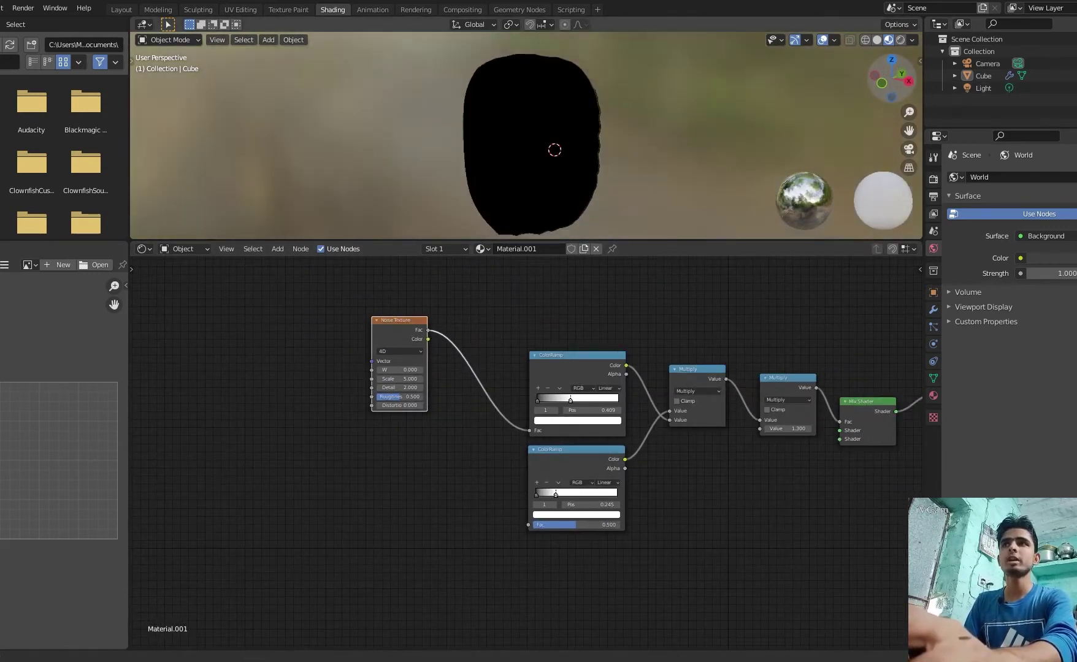
{"action": "scroll", "coordinate": [562, 300], "scroll_direction": "up", "scroll_amount": 1}
{"action": "scroll", "coordinate": [537, 304], "scroll_direction": "down", "scroll_amount": 2}
{"action": "middle_click_drag", "start_coordinate": [540, 305], "coordinate": [571, 317]}
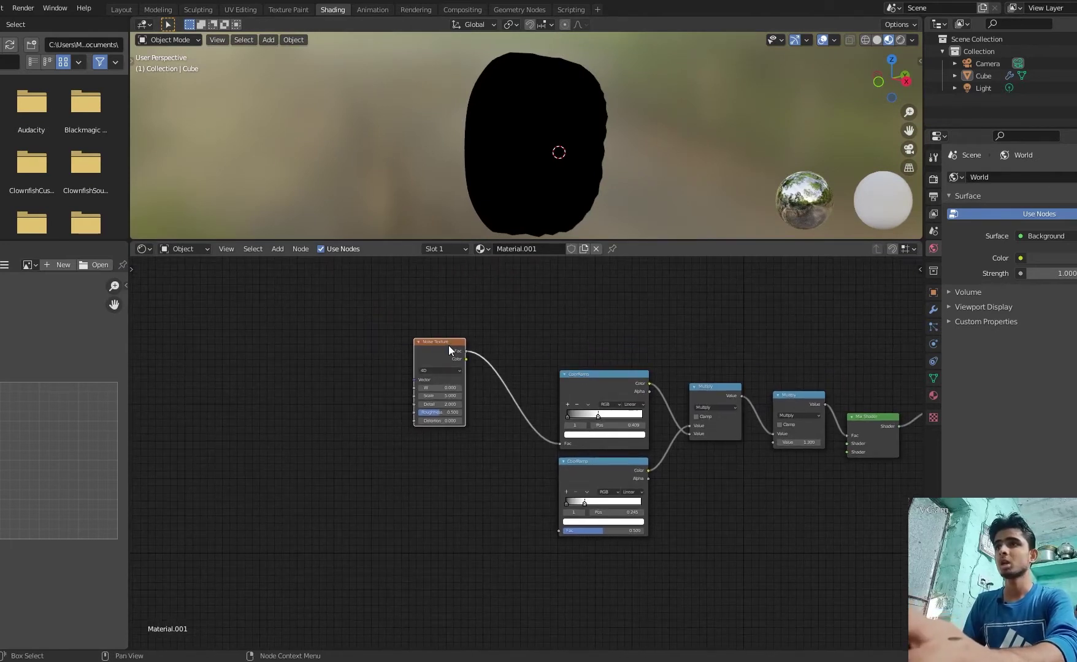
Add linked Texture Coordinate and Mapping nodes in front of the Noise Texture's Vector input
{"action": "key", "text": "ctrl+t"}
{"action": "left_click", "coordinate": [595, 333]}
{"action": "scroll", "coordinate": [593, 332], "scroll_direction": "up", "scroll_amount": 1}
{"action": "scroll", "coordinate": [593, 332], "scroll_direction": "down", "scroll_amount": 2}
{"action": "left_click_drag", "start_coordinate": [868, 75], "coordinate": [533, 109]}
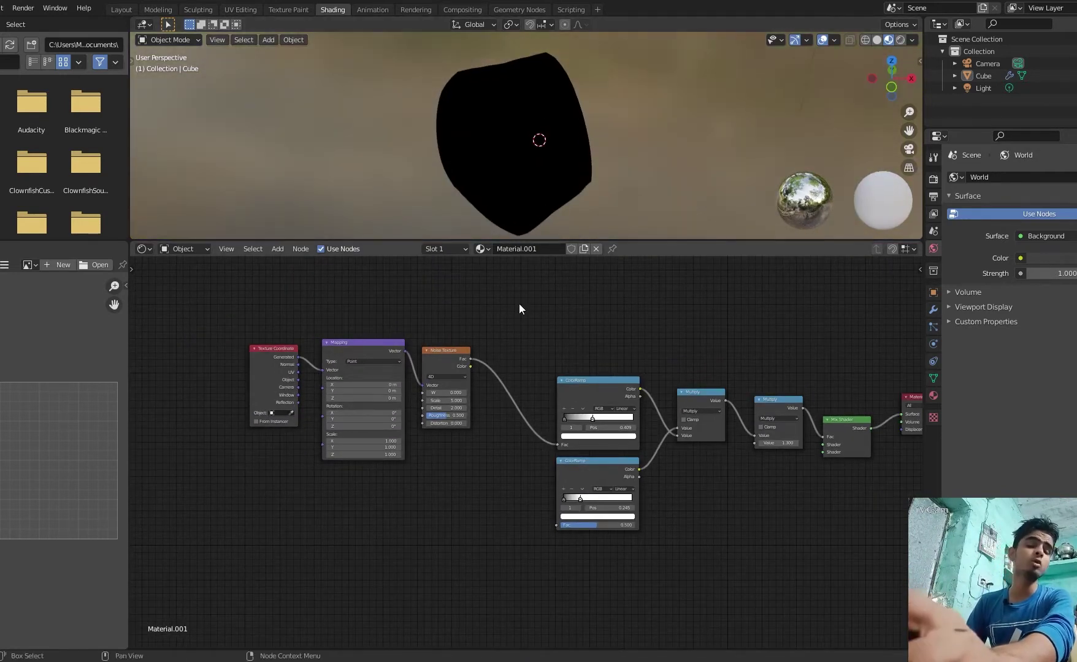
Set the Noise Texture's Detail to 7
{"action": "scroll", "coordinate": [515, 352], "scroll_direction": "up", "scroll_amount": 1}
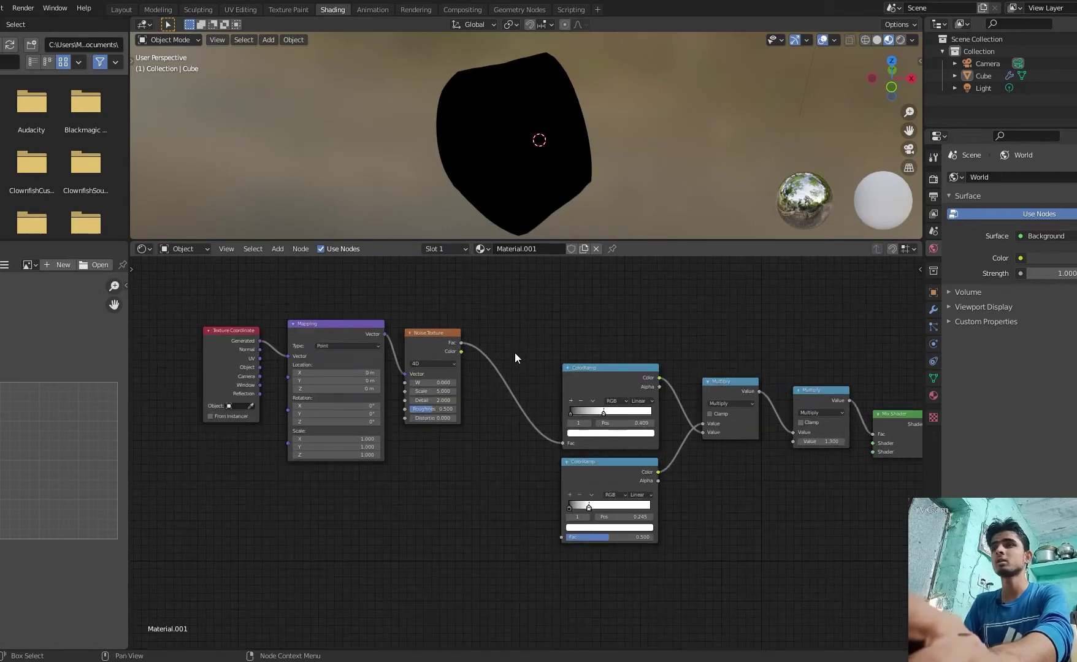
{"action": "scroll", "coordinate": [424, 385], "scroll_direction": "up", "scroll_amount": 1}
{"action": "left_click", "coordinate": [419, 382]}
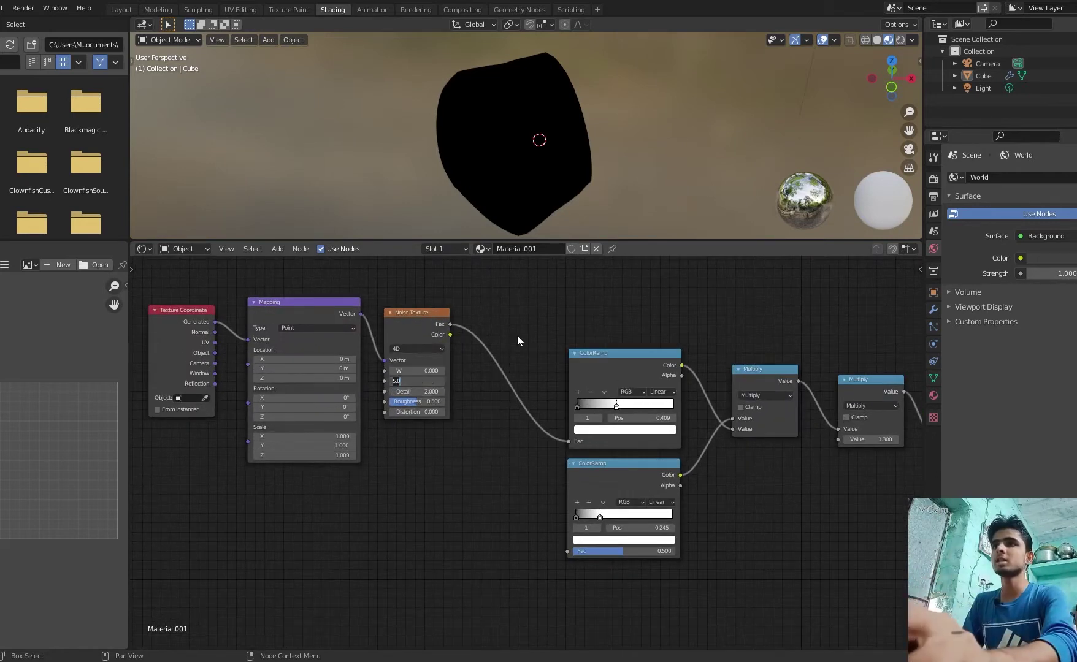
{"action": "left_click", "coordinate": [417, 391]}
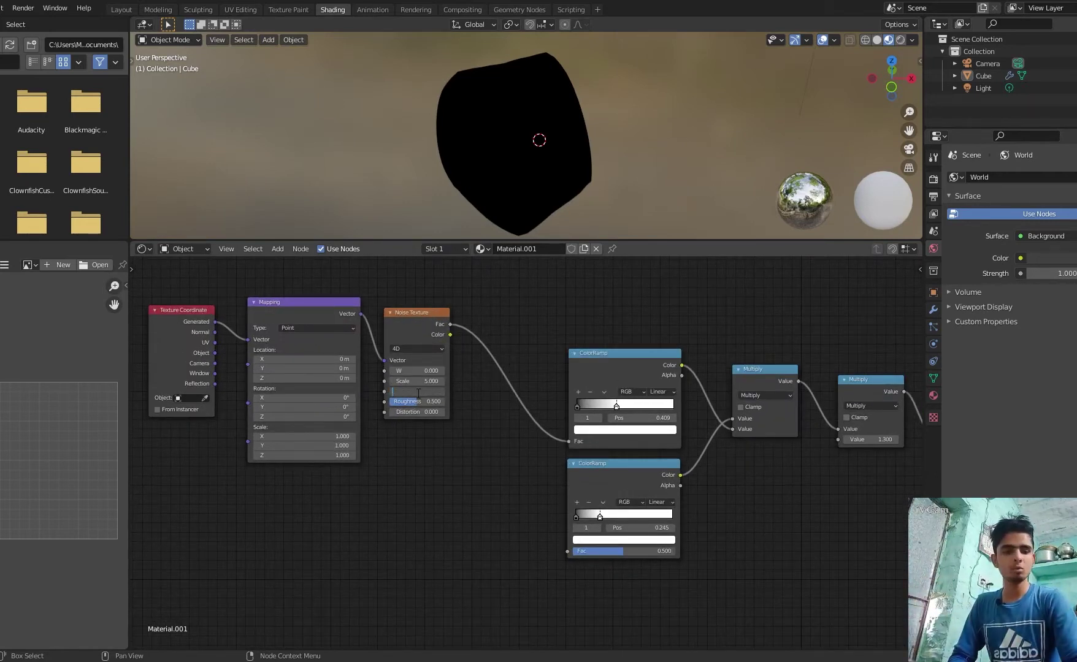
{"action": "key", "text": "Return"}
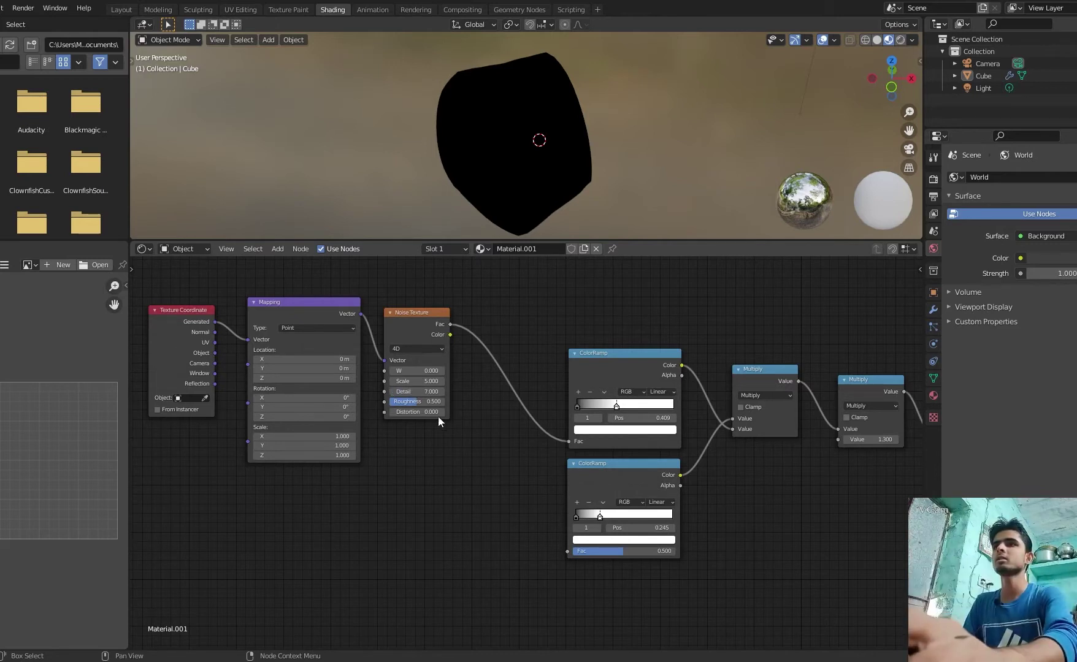
{"action": "scroll", "coordinate": [309, 511], "scroll_direction": "down", "scroll_amount": 5}
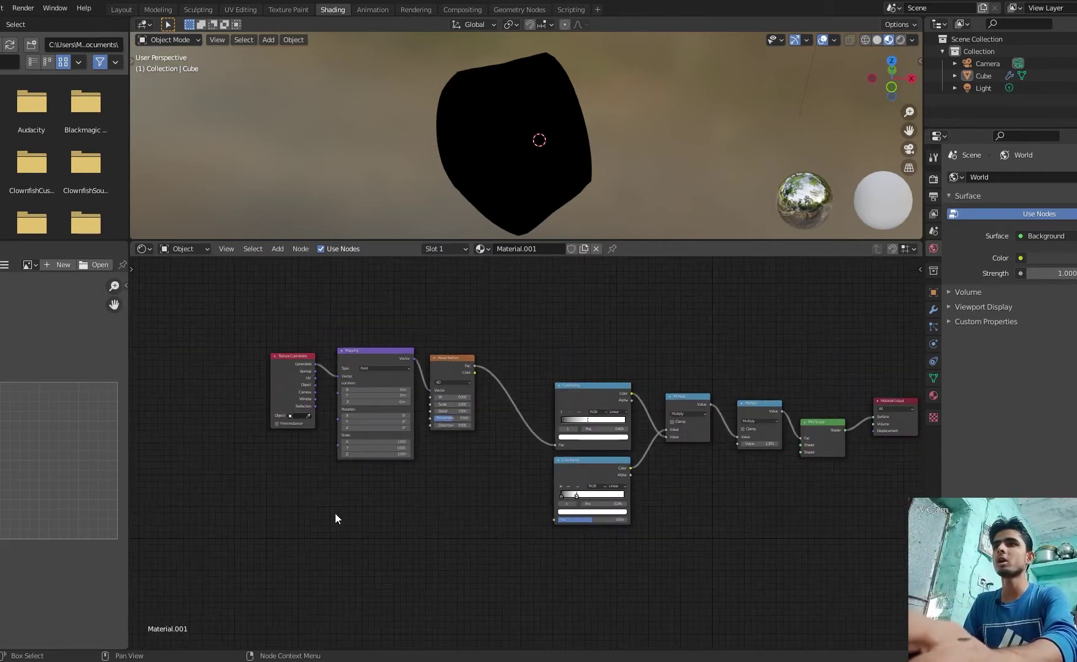
Add a second Mix Shader below the ColorRamps and connect its output to the first Shader input of the final Mix Shader
{"action": "scroll", "coordinate": [670, 497], "scroll_direction": "up", "scroll_amount": 3}
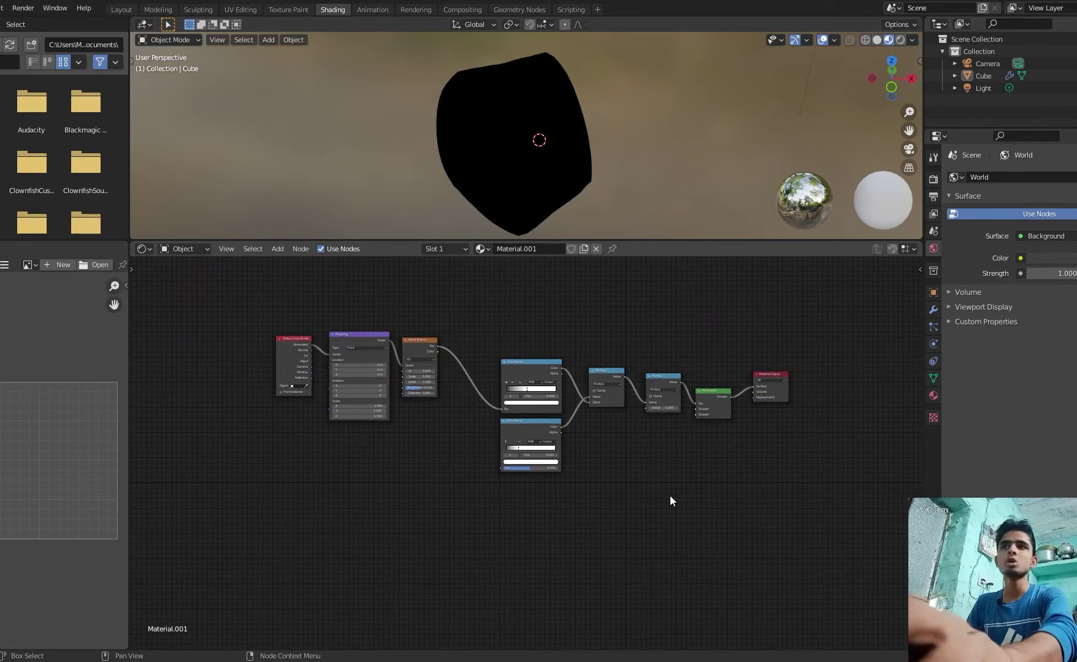
{"action": "key", "text": "shift+a"}
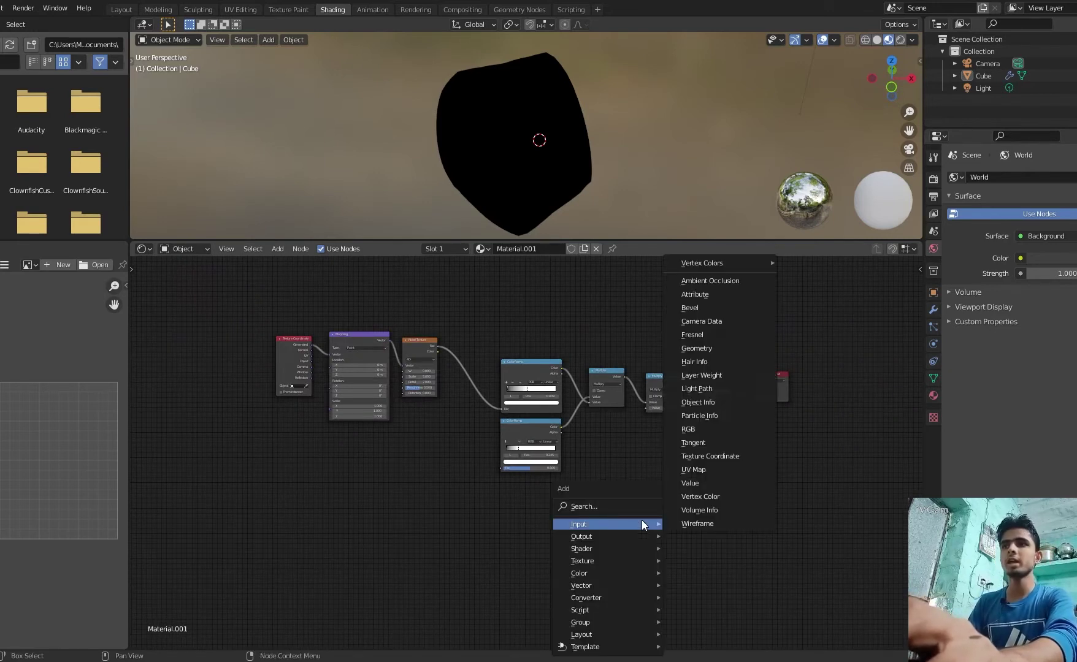
{"action": "left_click", "coordinate": [636, 511]}
{"action": "type", "text": "mix"}
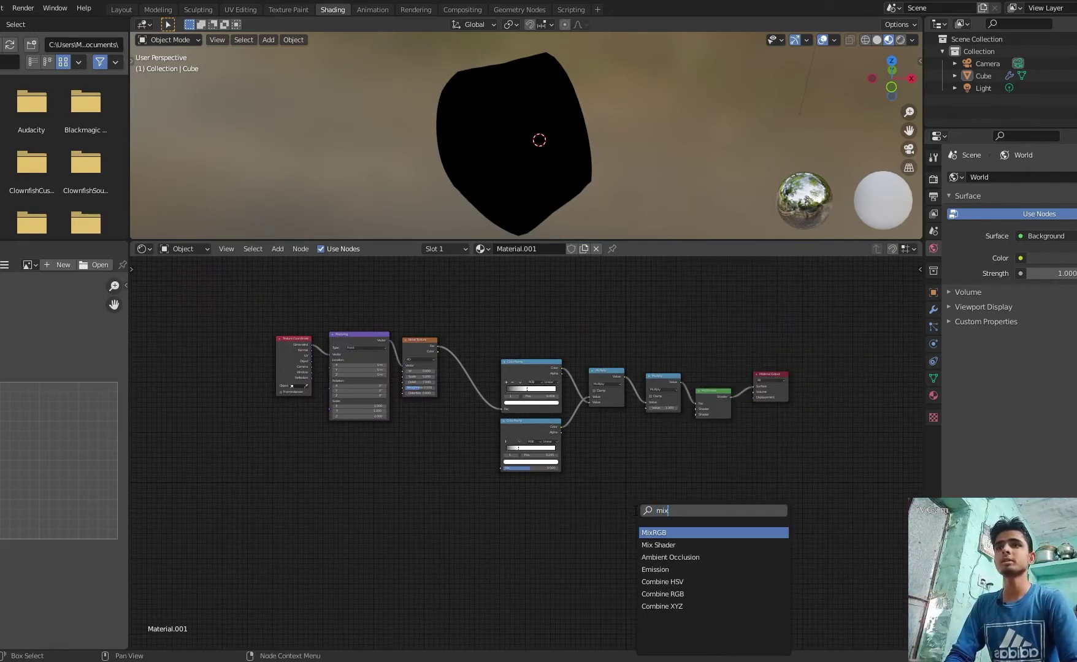
{"action": "type", "text": " s"}
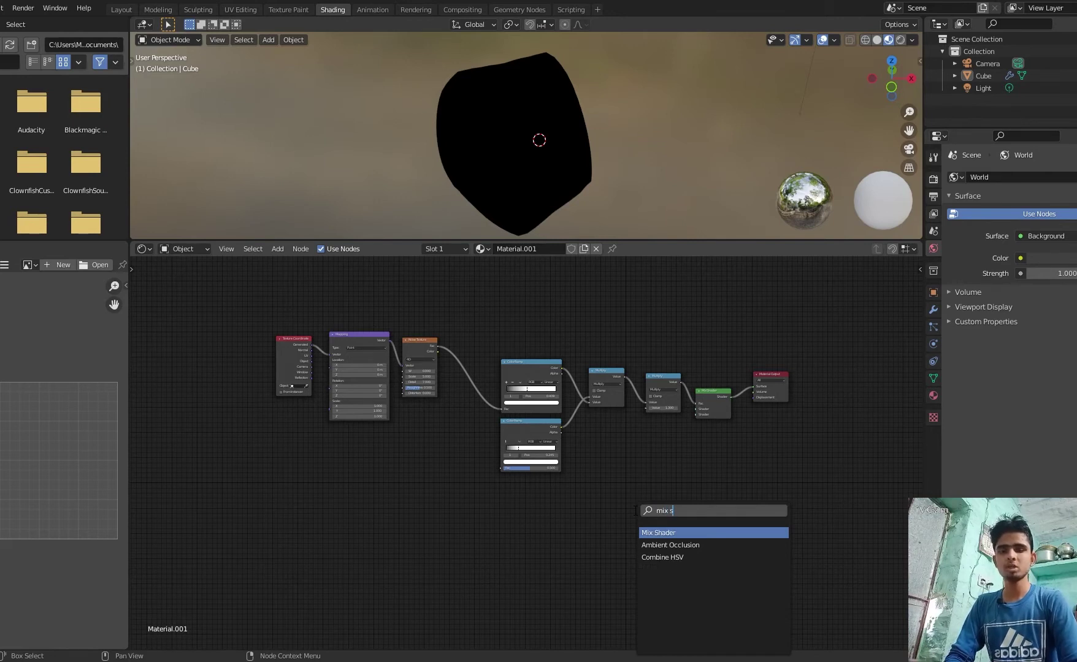
{"action": "key", "text": "Return"}
{"action": "left_click_drag", "start_coordinate": [588, 519], "coordinate": [696, 409]}
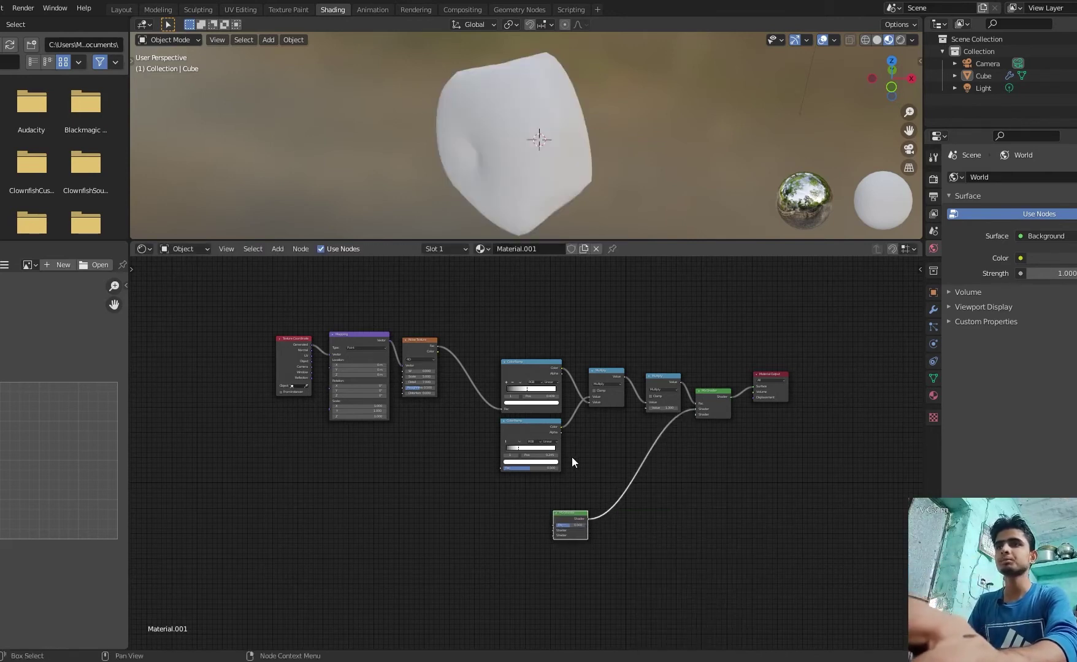
Add a Fresnel node below the Mapping node and connect its Fac output to the lower ColorRamp's Fac input
{"action": "key", "text": "shift+a"}
{"action": "left_click", "coordinate": [349, 466]}
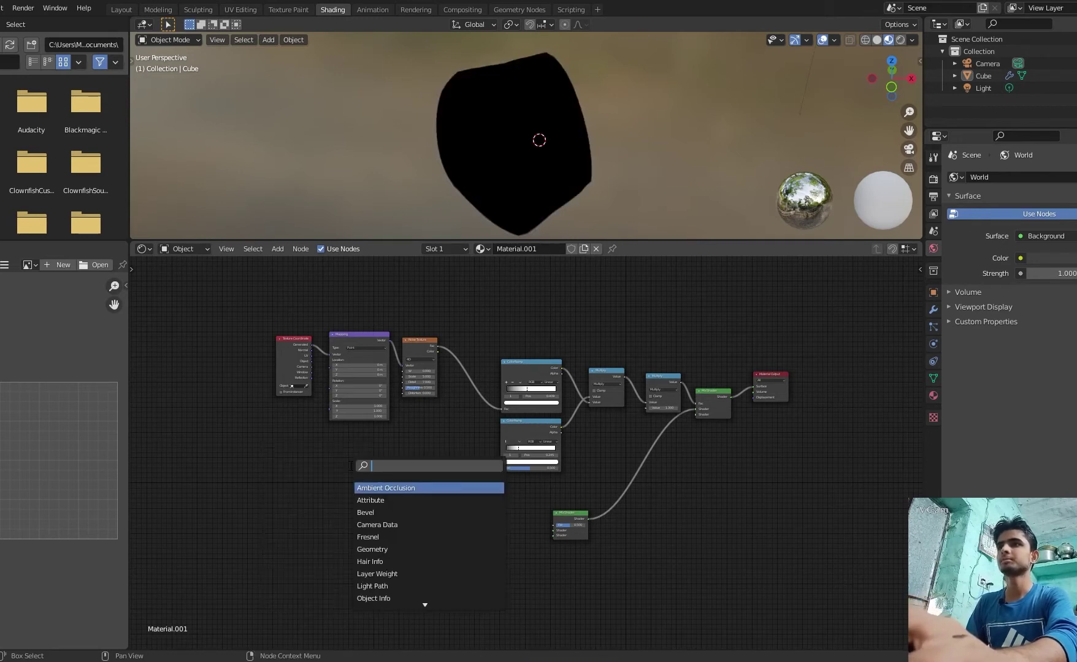
{"action": "type", "text": "fr"}
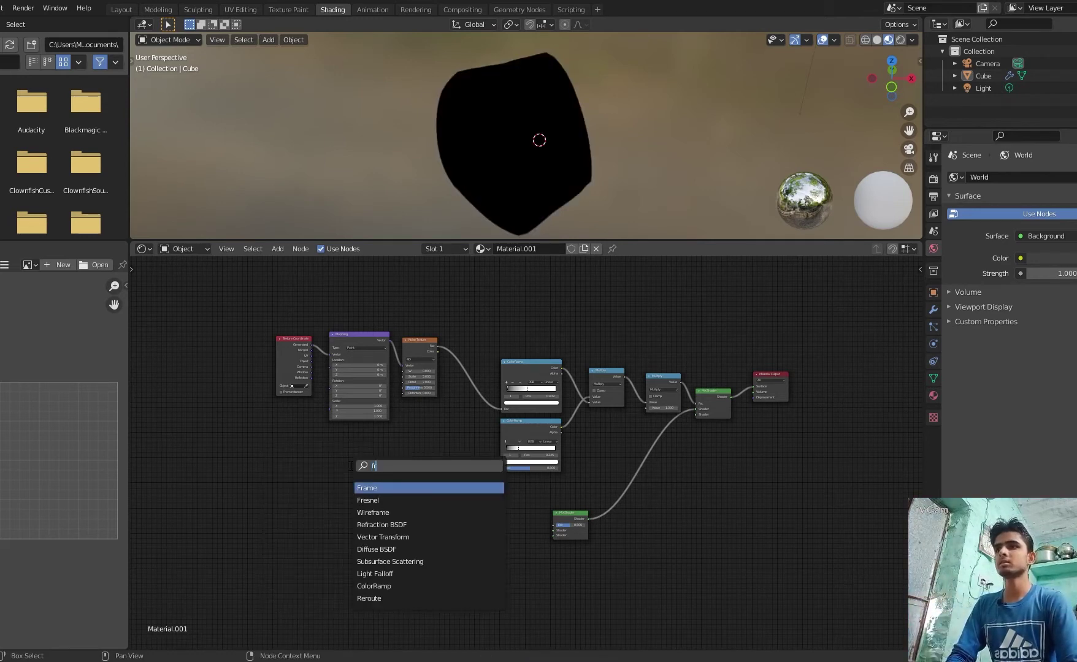
{"action": "key", "text": "Down"}
{"action": "key", "text": "Return"}
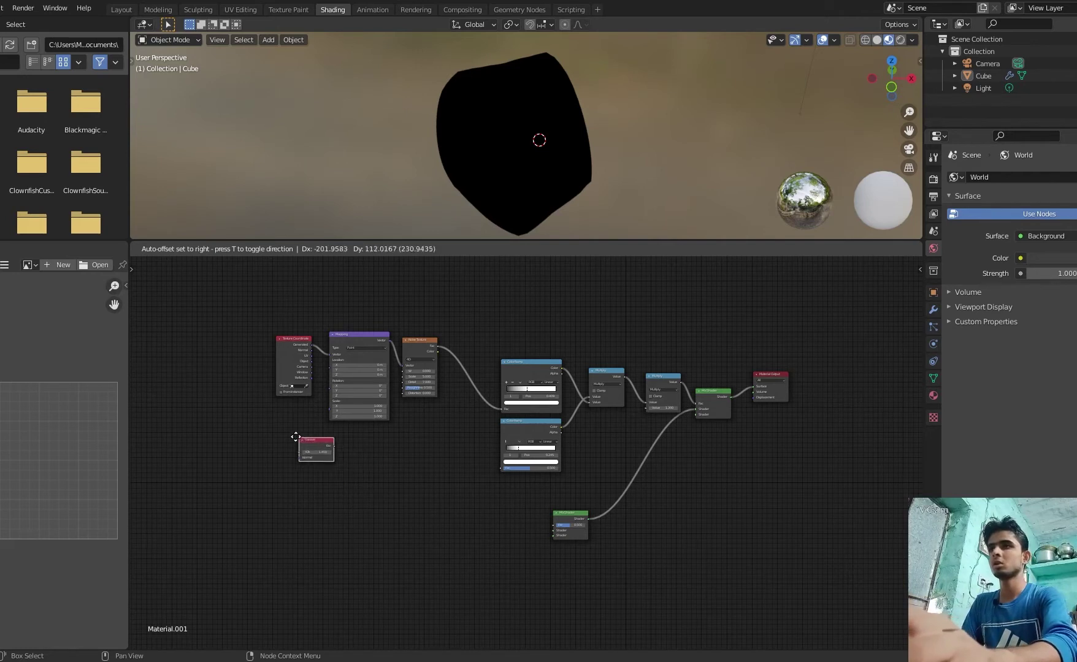
{"action": "left_click", "coordinate": [316, 446]}
{"action": "scroll", "coordinate": [281, 441], "scroll_direction": "up", "scroll_amount": 1}
{"action": "left_click_drag", "start_coordinate": [272, 444], "coordinate": [490, 470]}
{"action": "left_click_drag", "start_coordinate": [240, 438], "coordinate": [297, 436]}
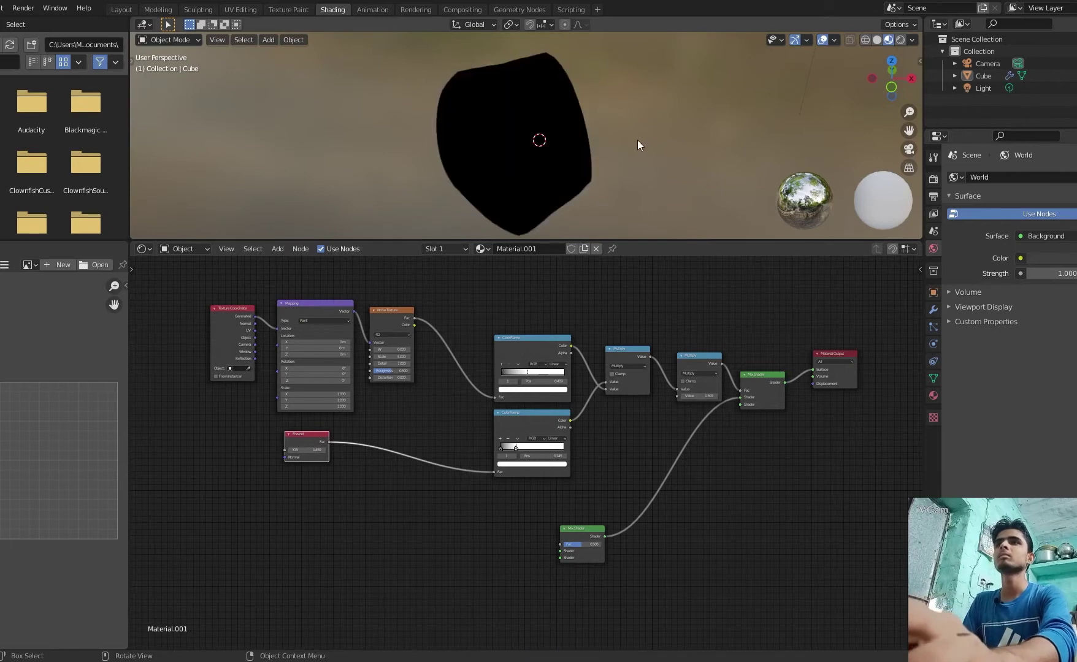
Set the Fresnel node's IOR to 0.650
{"action": "scroll", "coordinate": [344, 424], "scroll_direction": "up", "scroll_amount": 3}
{"action": "scroll", "coordinate": [351, 424], "scroll_direction": "up", "scroll_amount": 1}
{"action": "middle_click_drag", "start_coordinate": [355, 422], "coordinate": [543, 409]}
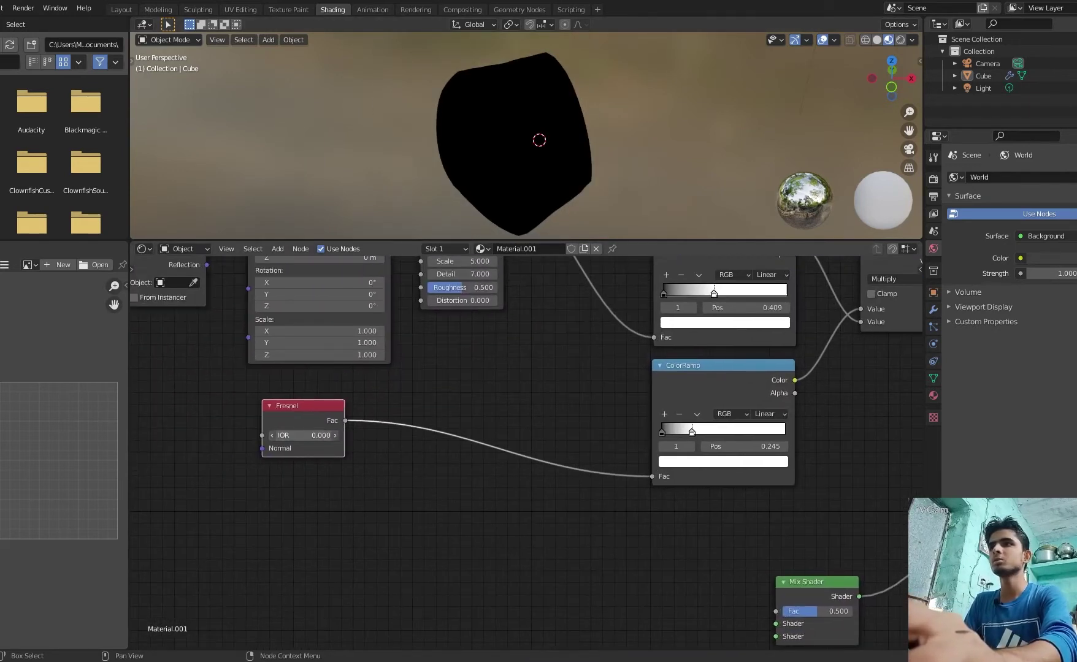
{"action": "left_click", "coordinate": [273, 435]}
{"action": "left_click", "coordinate": [336, 435]}
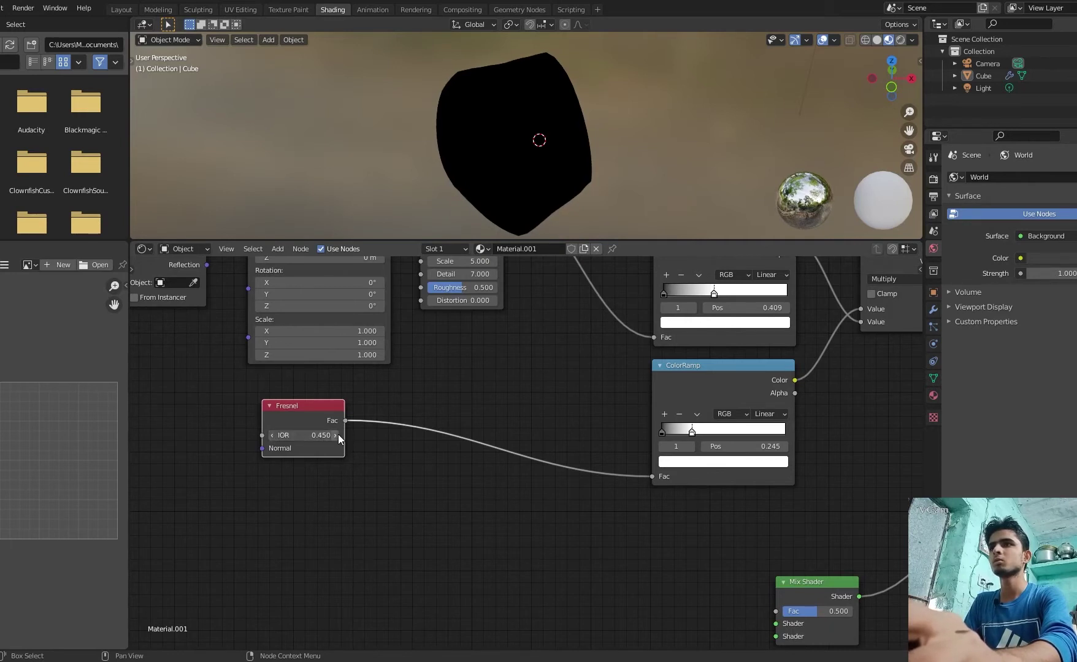
{"action": "key", "text": "Home"}
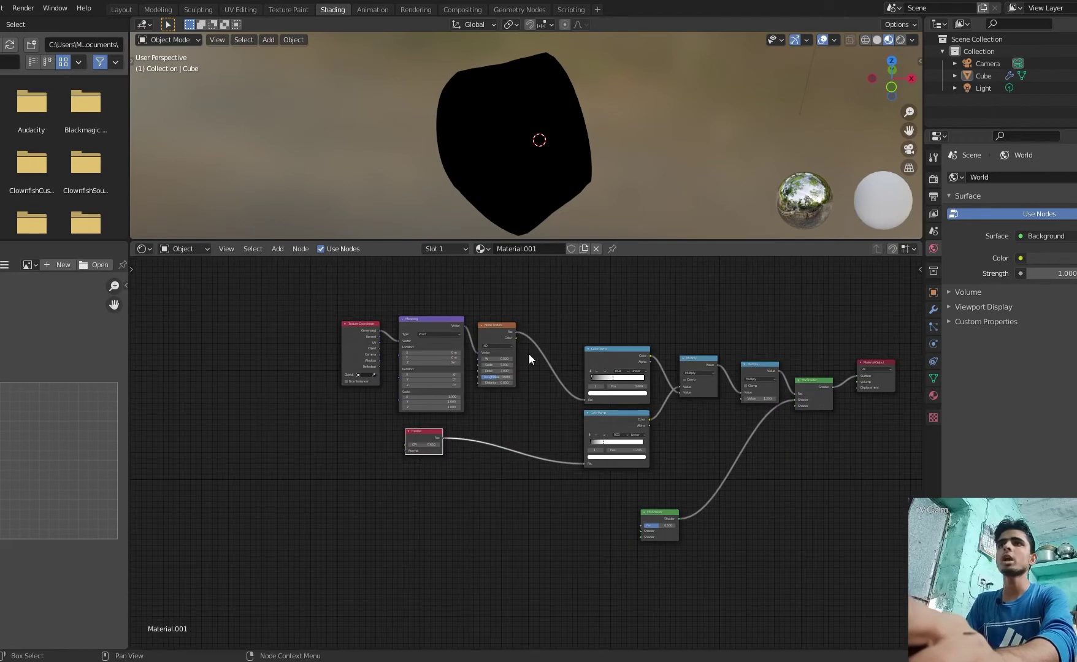
{"action": "left_click_drag", "start_coordinate": [877, 77], "coordinate": [847, 92]}
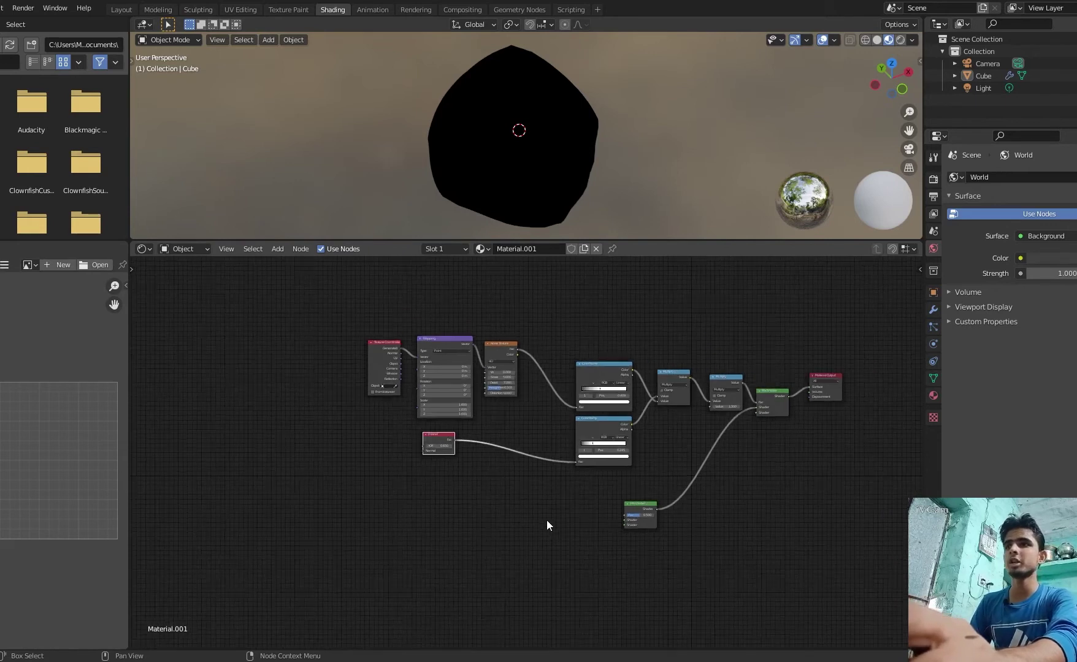
Add a third ColorRamp beside the new Mix Shader and connect its Color output to that shader's second Shader input
{"action": "key", "text": "shift+a"}
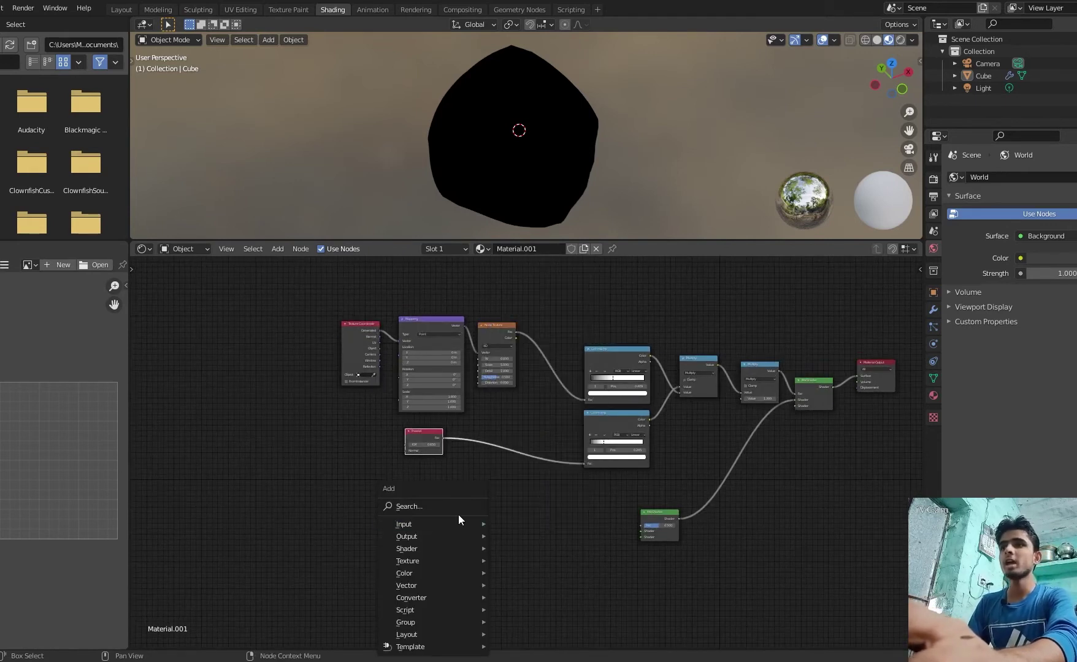
{"action": "left_click", "coordinate": [455, 507]}
{"action": "type", "text": "color"}
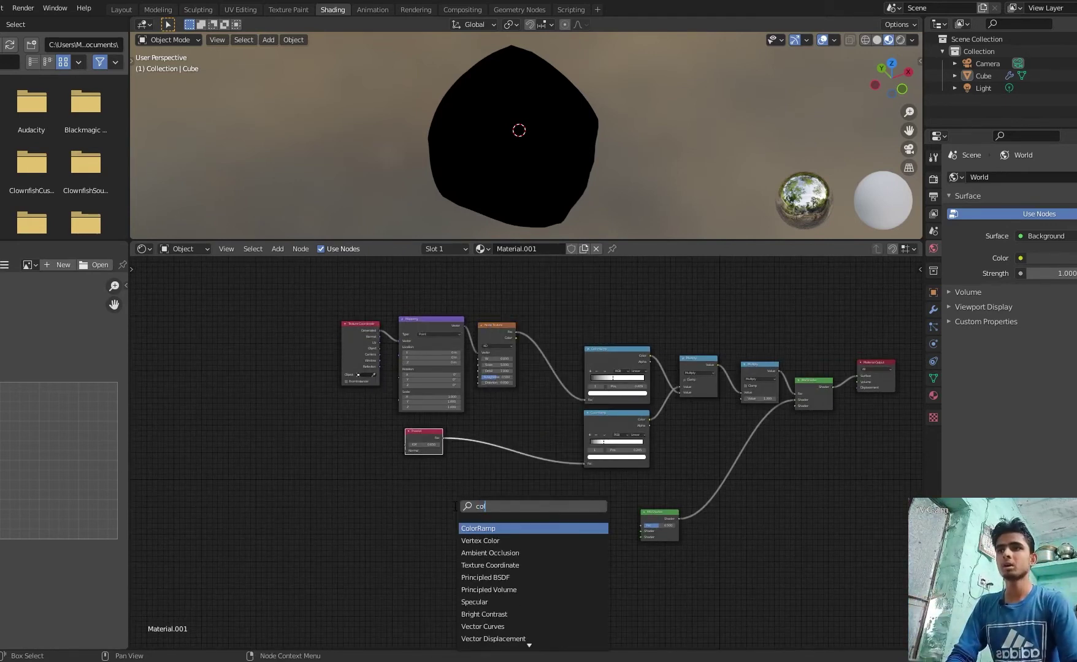
{"action": "key", "text": "Return"}
{"action": "left_click", "coordinate": [455, 507]}
{"action": "scroll", "coordinate": [473, 505], "scroll_direction": "up", "scroll_amount": 1}
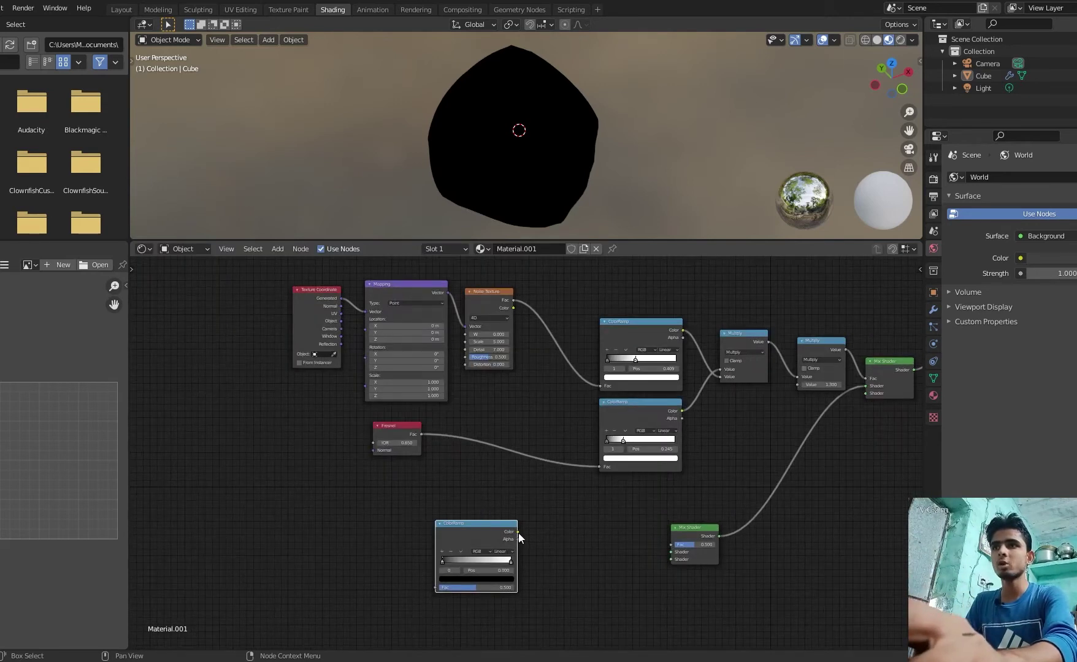
{"action": "left_click_drag", "start_coordinate": [518, 532], "coordinate": [671, 560]}
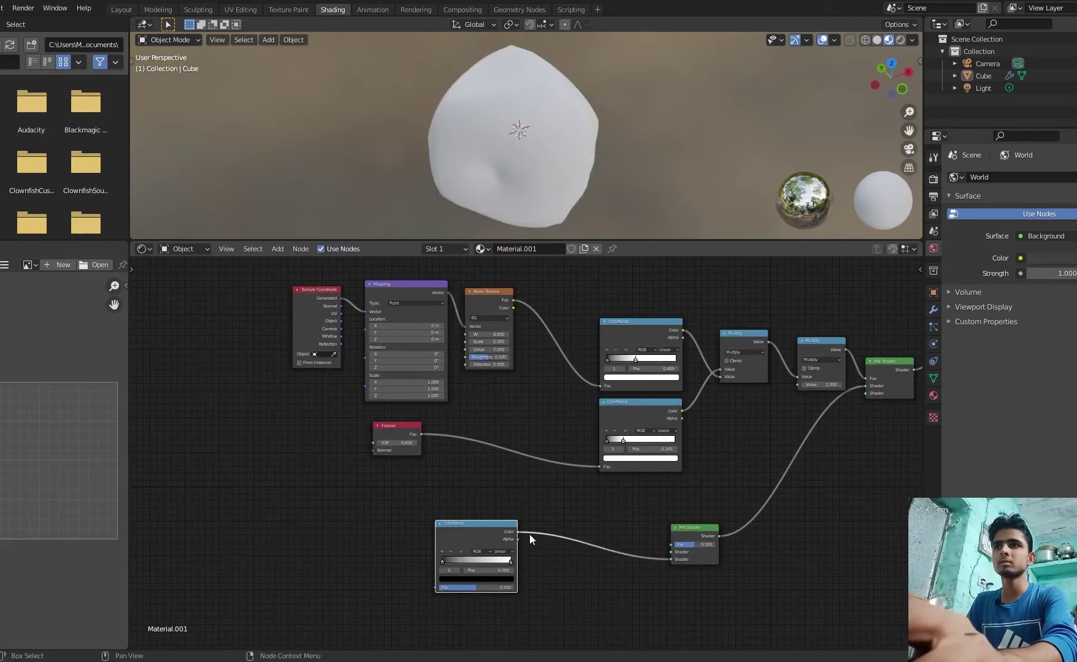
{"action": "key", "text": "Home"}
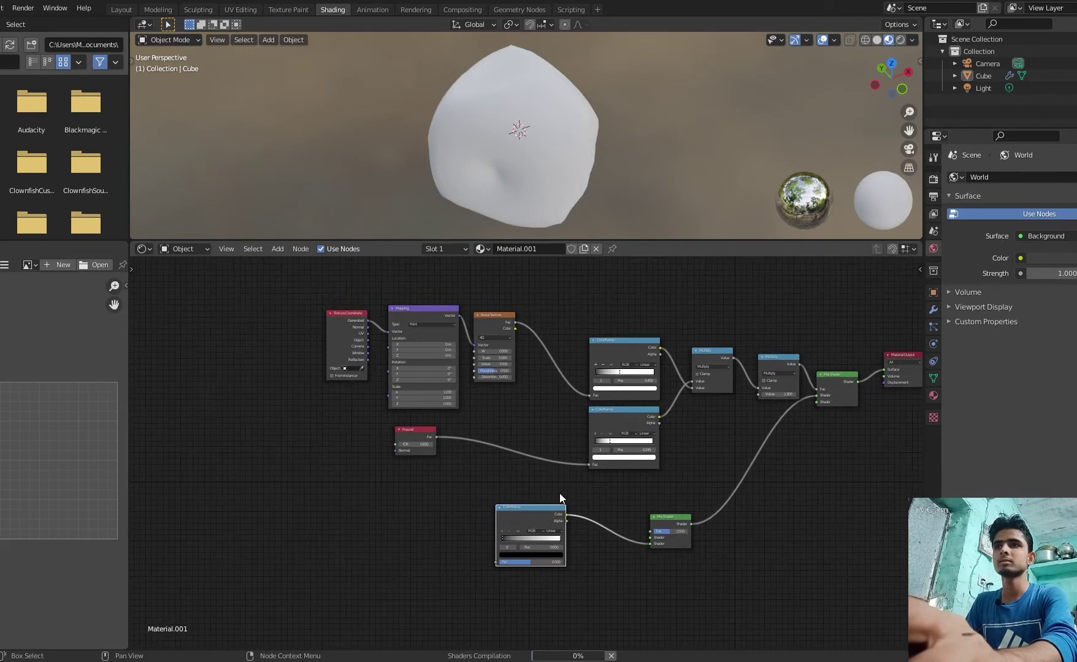
{"action": "left_click_drag", "start_coordinate": [891, 78], "coordinate": [874, 43]}
{"action": "middle_click_drag", "start_coordinate": [653, 147], "coordinate": [638, 153]}
Enable Ambient Occlusion, Bloom, Screen Space Reflections and Motion Blur in the Eevee render settings
{"action": "left_click", "coordinate": [933, 179]}
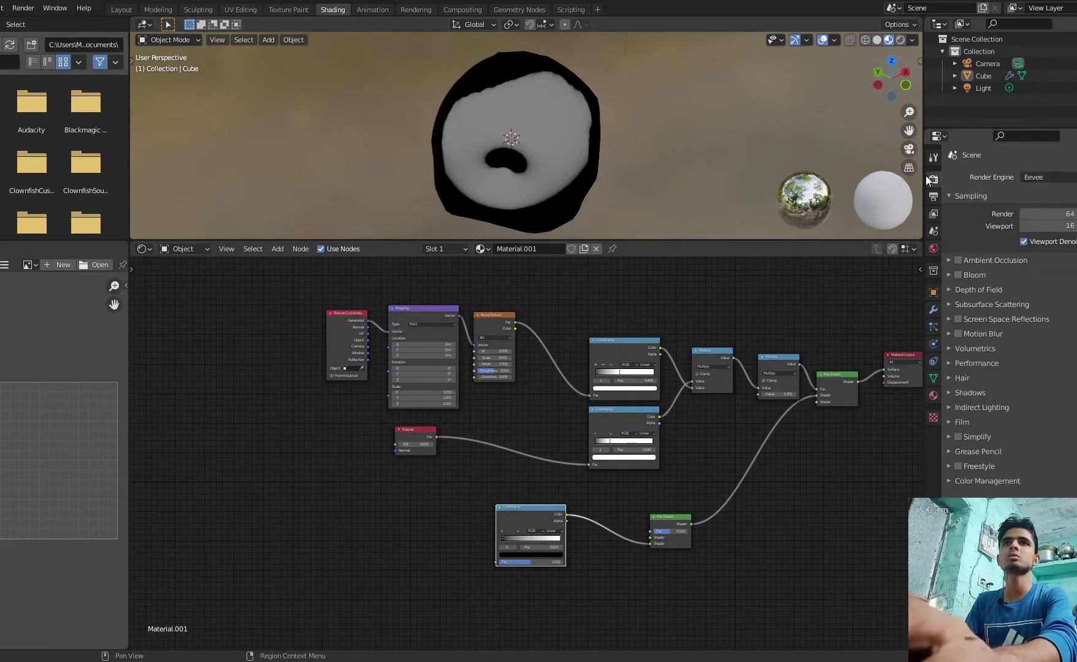
{"action": "left_click", "coordinate": [958, 275]}
{"action": "left_click", "coordinate": [958, 334]}
Duplicate the Fresnel node, place the copy beneath it and connect its Fac output to the third ColorRamp's Fac input
{"action": "left_click", "coordinate": [401, 548]}
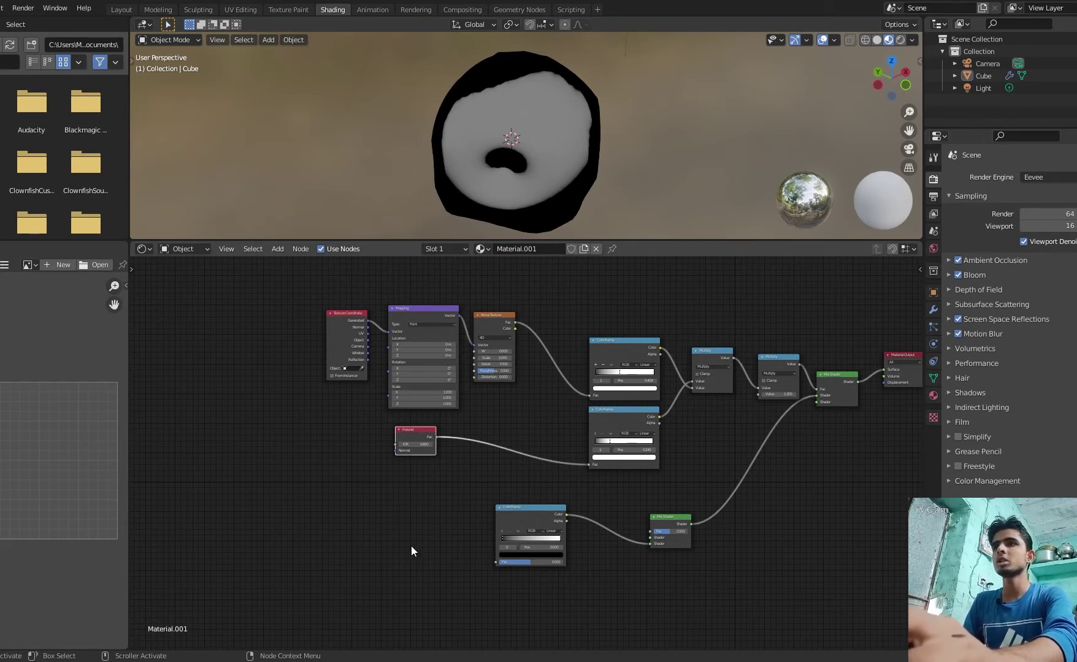
{"action": "left_click", "coordinate": [415, 440]}
{"action": "key", "text": "shift+d"}
{"action": "left_click", "coordinate": [383, 490]}
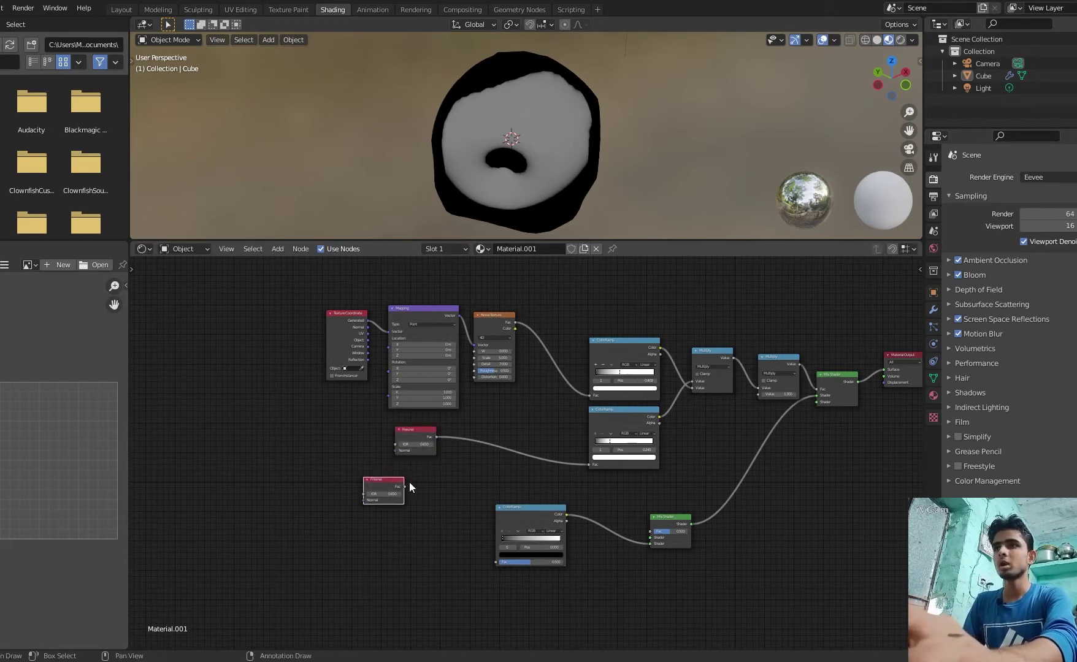
{"action": "left_click_drag", "start_coordinate": [405, 487], "coordinate": [497, 562]}
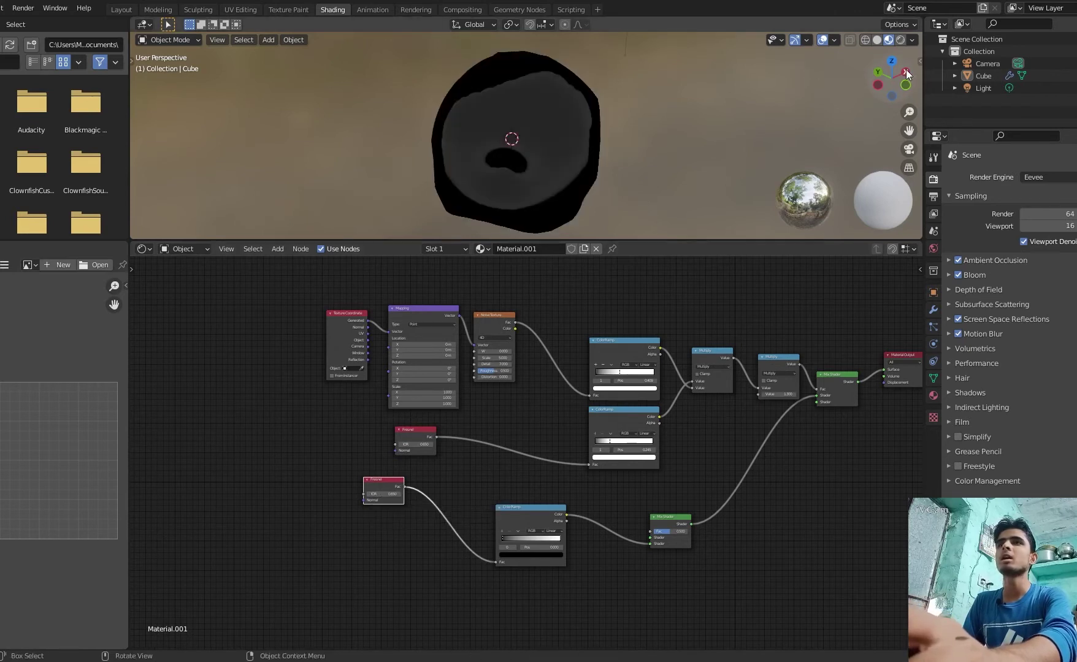
{"action": "middle_click_drag", "start_coordinate": [634, 143], "coordinate": [622, 122]}
Set the duplicated Fresnel node's IOR to 1.3
{"action": "left_click", "coordinate": [393, 492]}
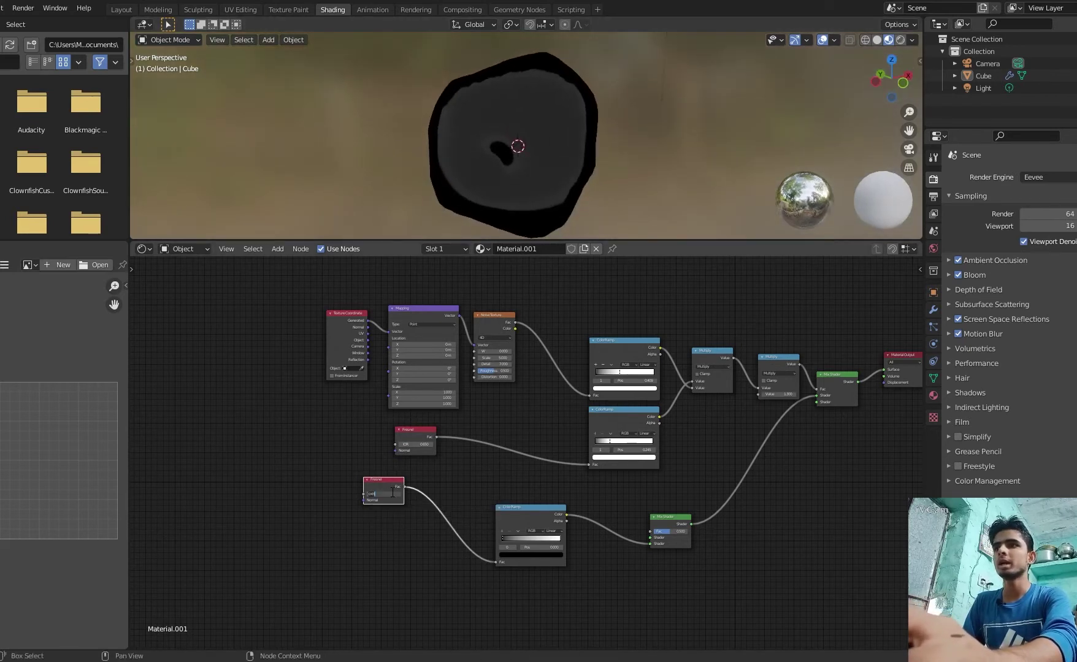
{"action": "key", "text": "Return"}
{"action": "scroll", "coordinate": [465, 463], "scroll_direction": "up", "scroll_amount": 4}
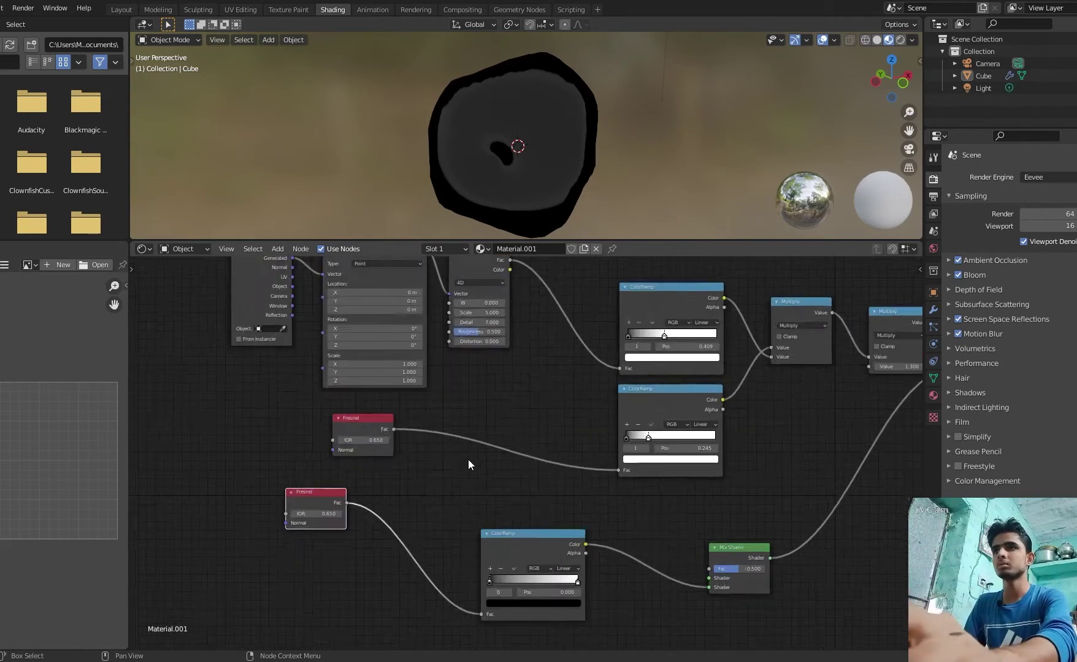
{"action": "middle_click_drag", "start_coordinate": [418, 489], "coordinate": [569, 423]}
{"action": "scroll", "coordinate": [352, 502], "scroll_direction": "up", "scroll_amount": 2}
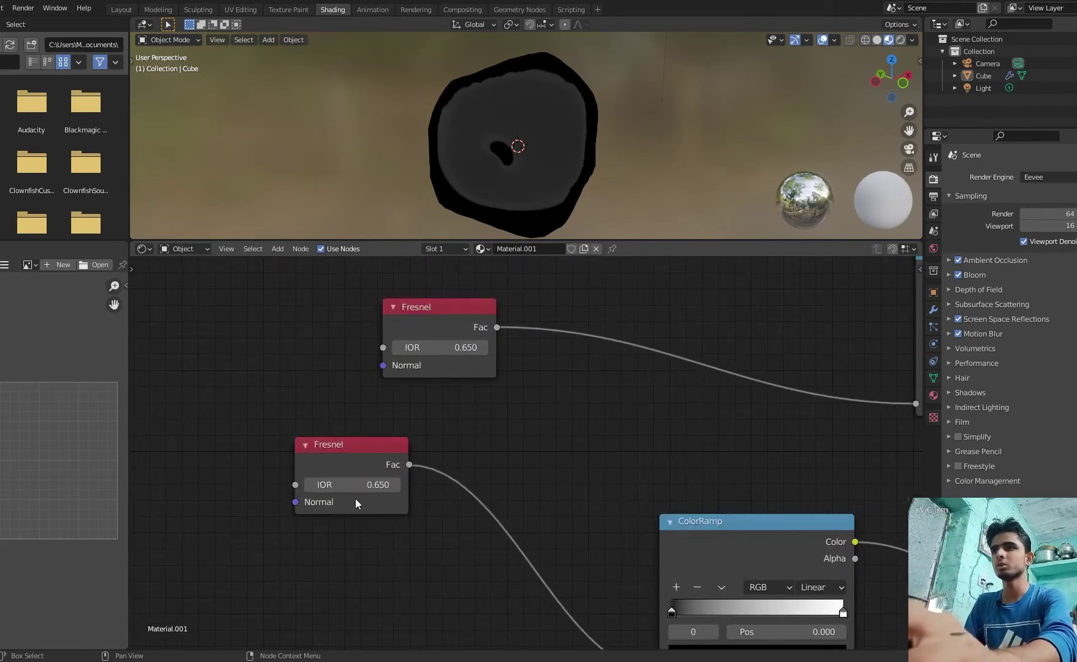
{"action": "left_click", "coordinate": [362, 491]}
{"action": "key", "text": "BackSpace"}
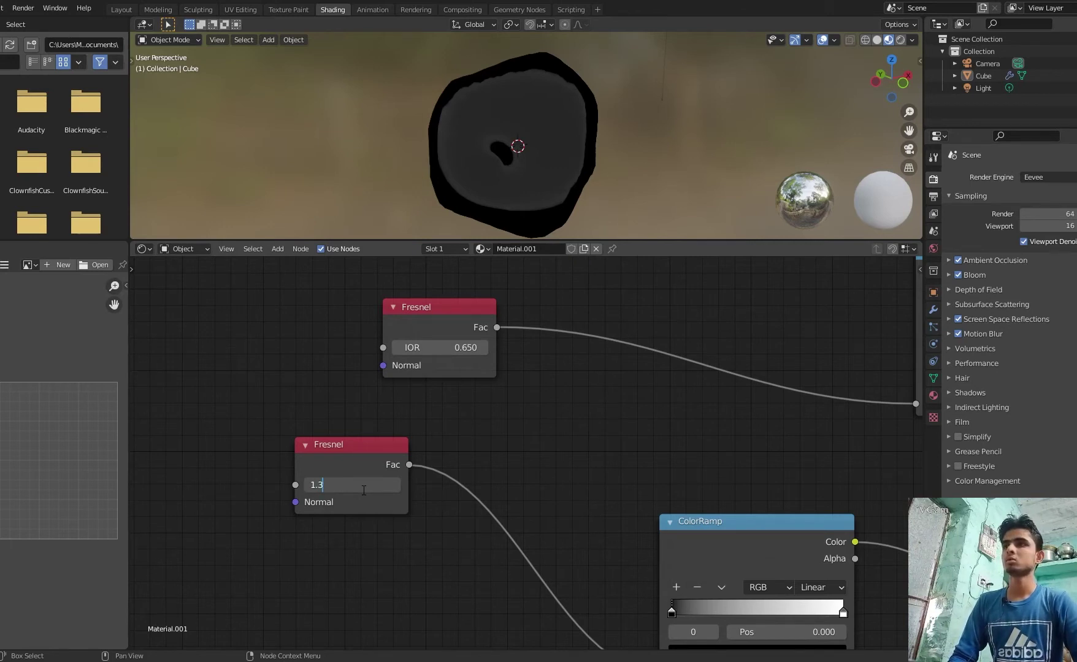
{"action": "type", "text": "1.3"}
{"action": "key", "text": "Return"}
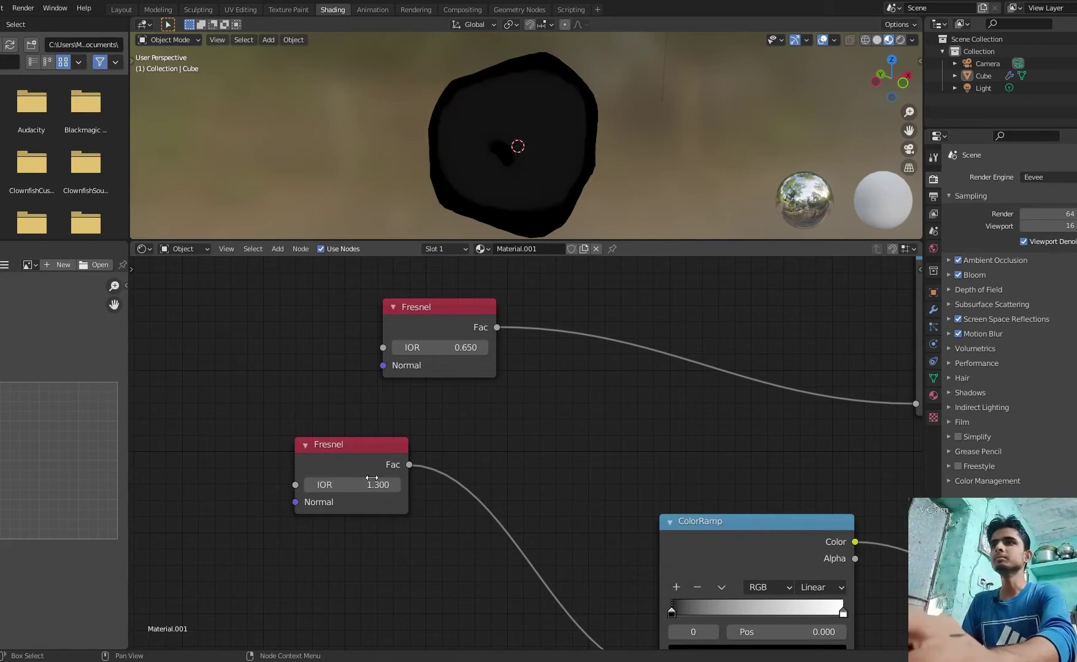
Try an IOR of 0.200 on the duplicated Fresnel node and settle on 0.600
{"action": "left_click_drag", "start_coordinate": [371, 482], "coordinate": [344, 482]}
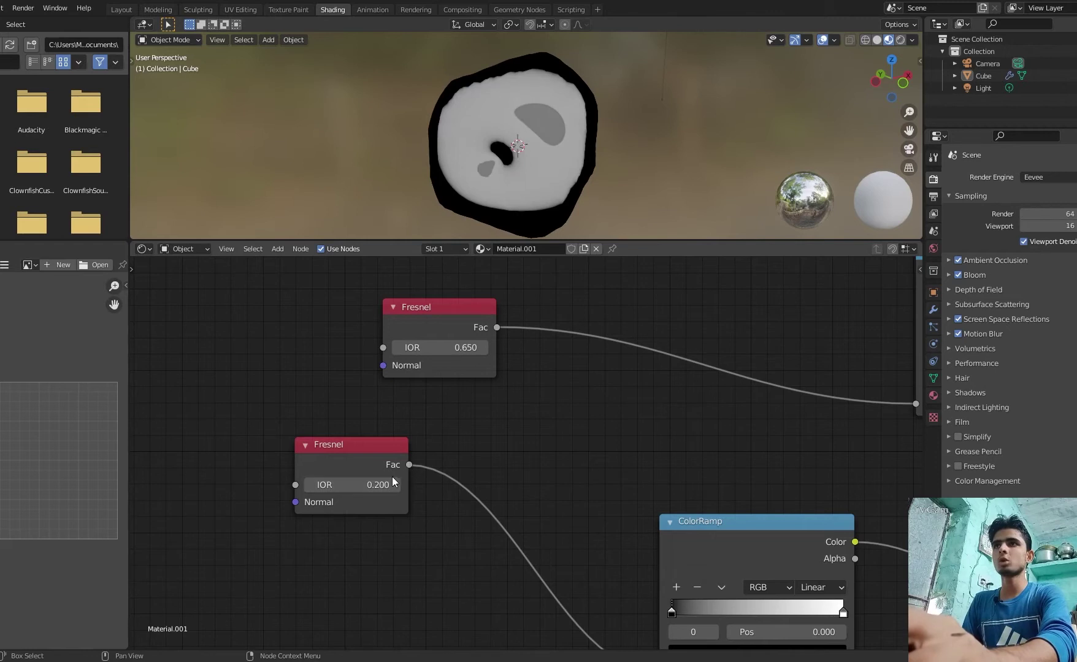
{"action": "left_click_drag", "start_coordinate": [368, 485], "coordinate": [404, 484]}
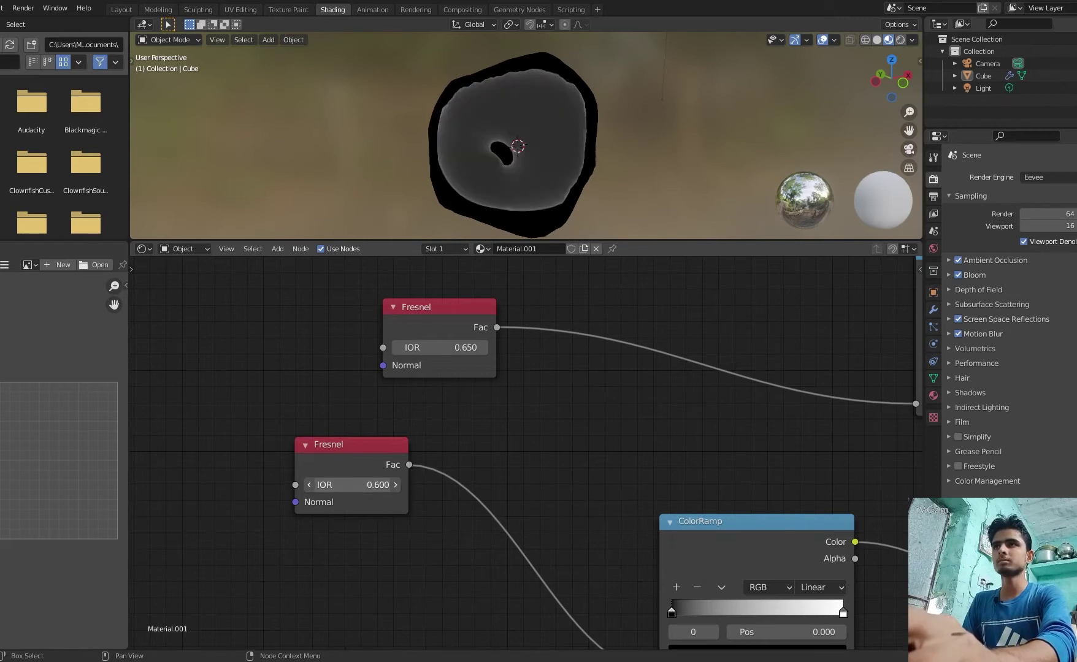
{"action": "scroll", "coordinate": [619, 398], "scroll_direction": "down", "scroll_amount": 2}
{"action": "left_click_drag", "start_coordinate": [883, 86], "coordinate": [848, 94]}
{"action": "scroll", "coordinate": [609, 404], "scroll_direction": "down", "scroll_amount": 4}
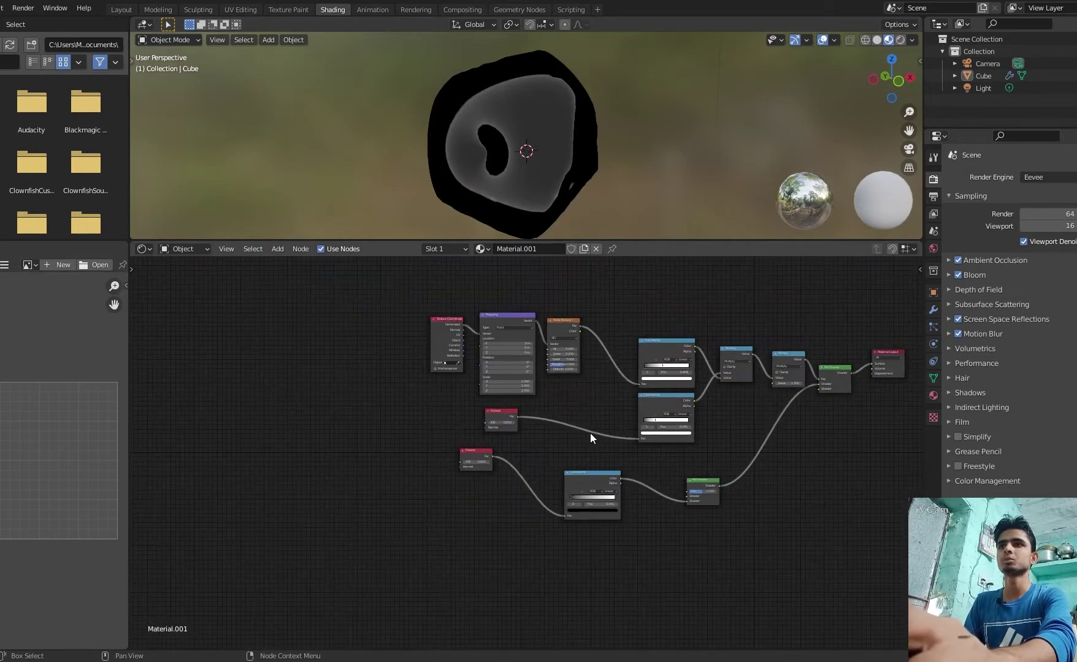
Add an Emission node beneath the duplicated Fresnel node
{"action": "scroll", "coordinate": [797, 509], "scroll_direction": "down", "scroll_amount": 1}
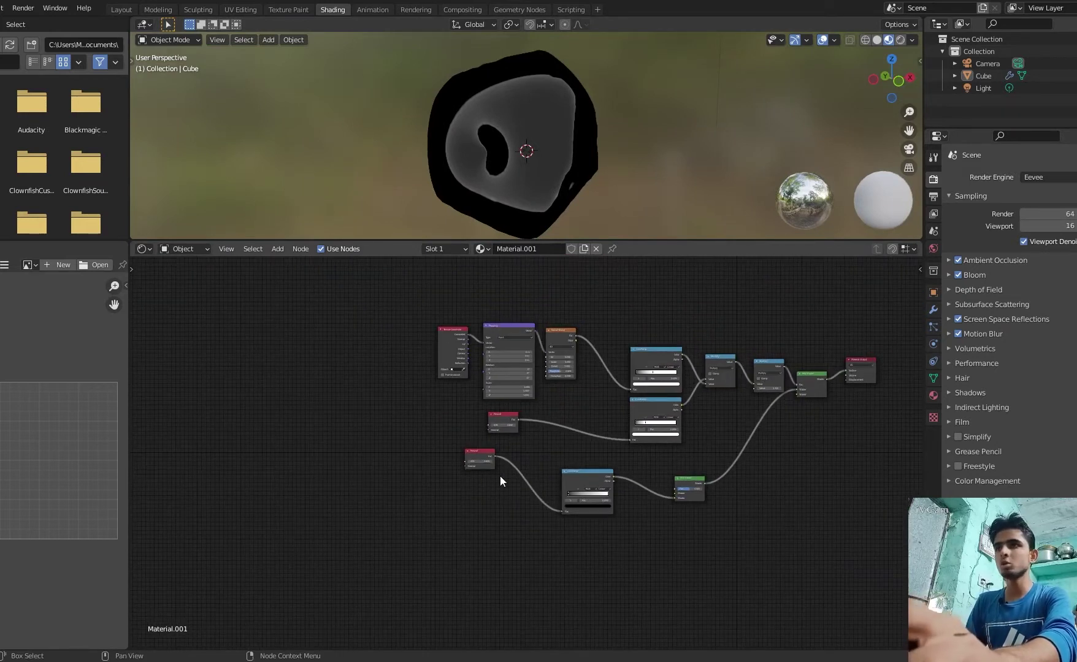
{"action": "key", "text": "shift+a"}
{"action": "left_click", "coordinate": [392, 506]}
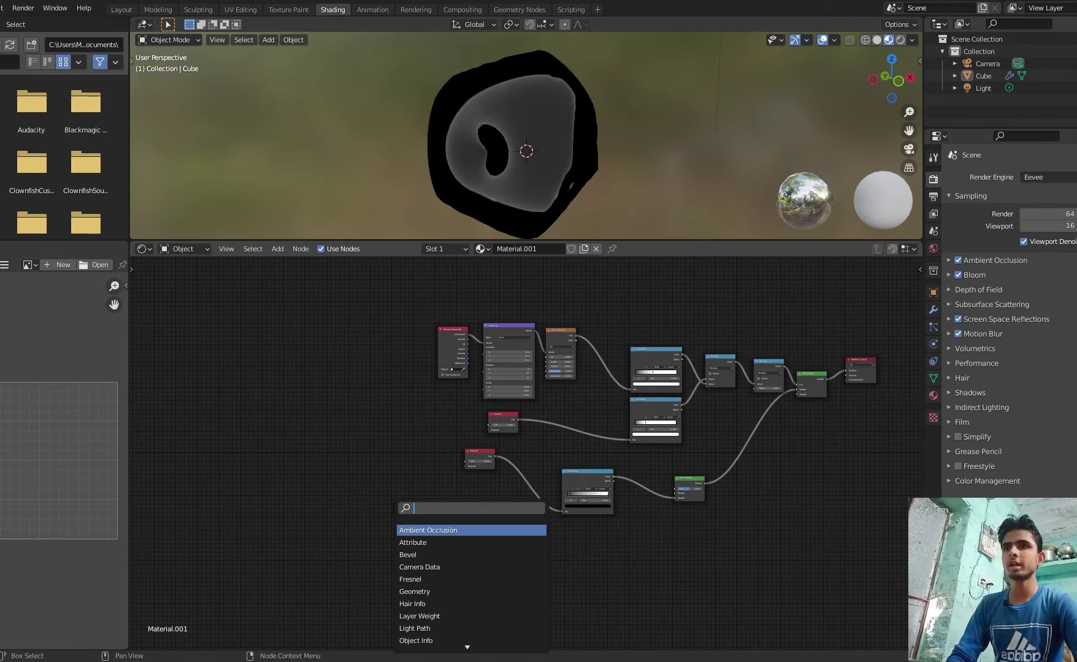
{"action": "type", "text": "em"}
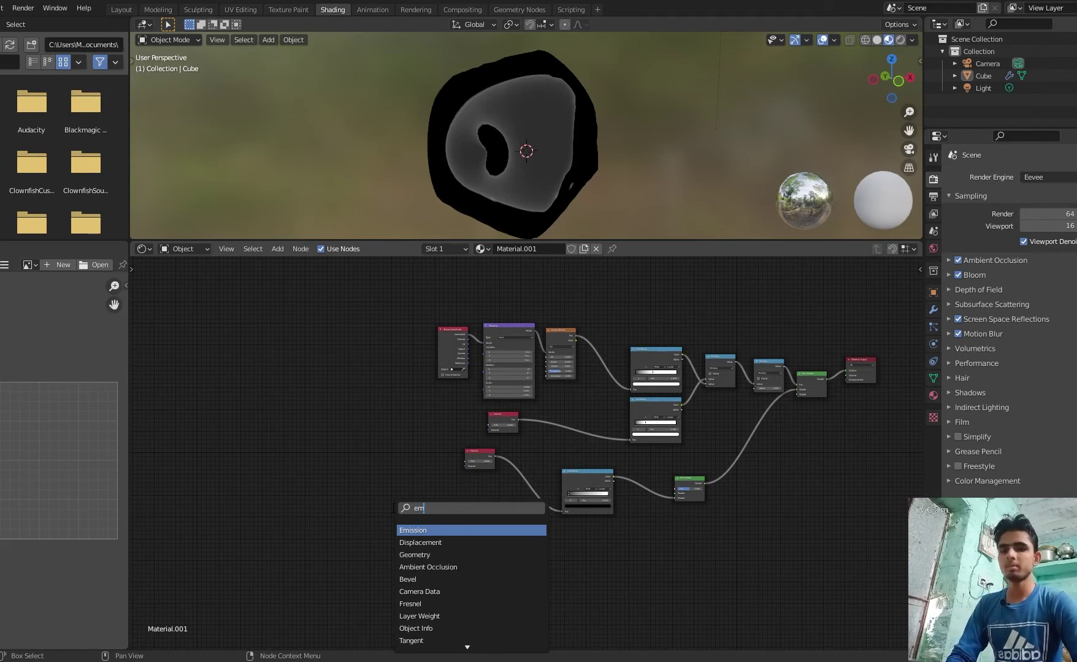
{"action": "key", "text": "Return"}
{"action": "left_click", "coordinate": [434, 488]}
Feed the third ColorRamp into the lower Mix Shader's Fac, connect Emission to its second Shader input, and place Emission below that ColorRamp
{"action": "scroll", "coordinate": [561, 524], "scroll_direction": "up", "scroll_amount": 1}
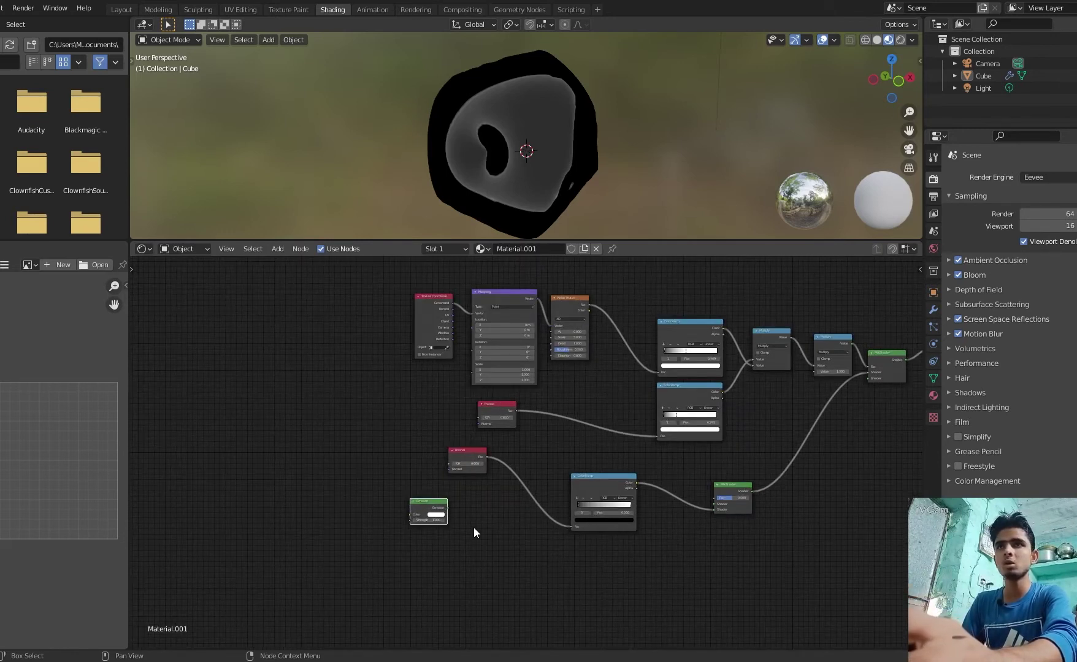
{"action": "left_click_drag", "start_coordinate": [449, 507], "coordinate": [714, 498]}
{"action": "left_click_drag", "start_coordinate": [449, 509], "coordinate": [713, 511]}
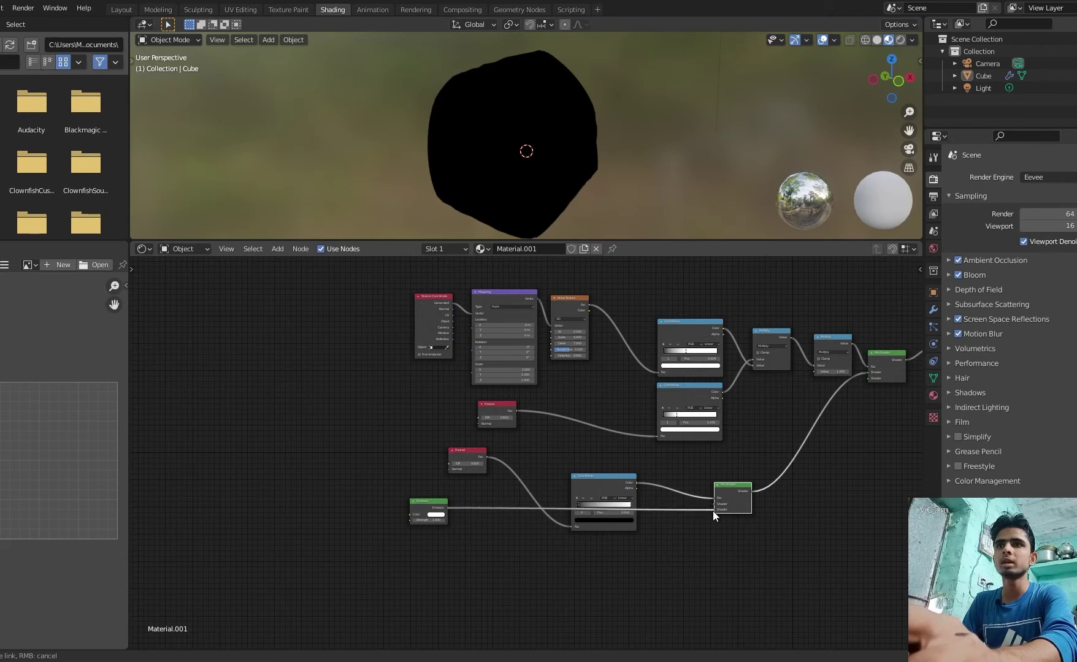
{"action": "left_click_drag", "start_coordinate": [438, 503], "coordinate": [646, 539]}
Set the Emission node's colour to bright turquoise and check the crystal from another angle
{"action": "scroll", "coordinate": [840, 515], "scroll_direction": "up", "scroll_amount": 2}
{"action": "middle_click_drag", "start_coordinate": [839, 515], "coordinate": [666, 381]}
{"action": "scroll", "coordinate": [528, 463], "scroll_direction": "up", "scroll_amount": 2}
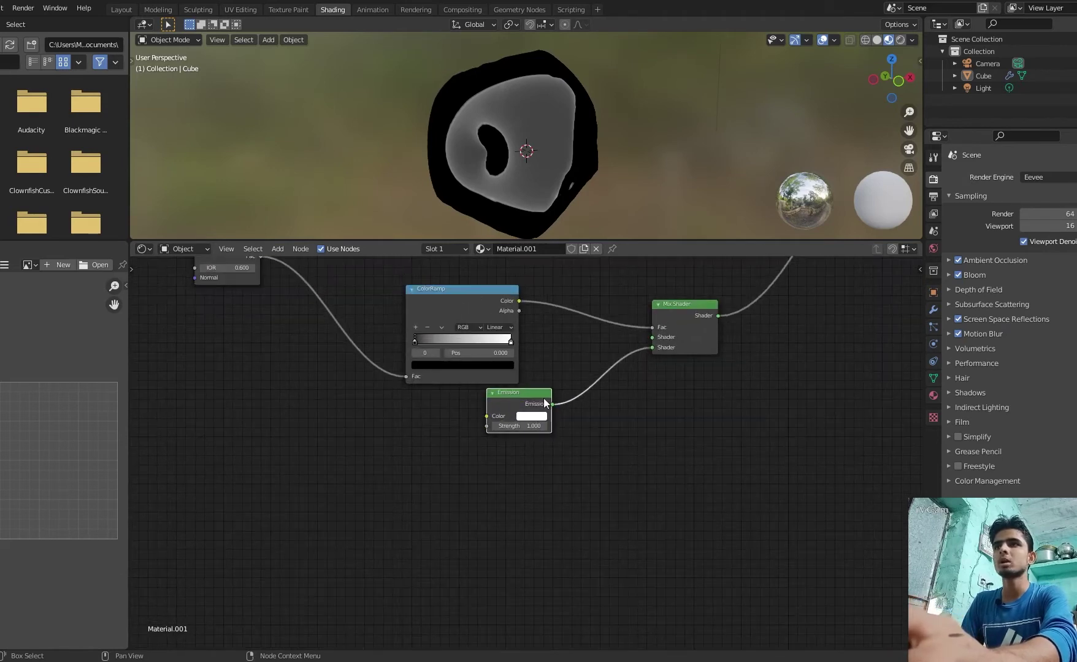
{"action": "left_click", "coordinate": [532, 418]}
{"action": "left_click_drag", "start_coordinate": [554, 316], "coordinate": [556, 289]}
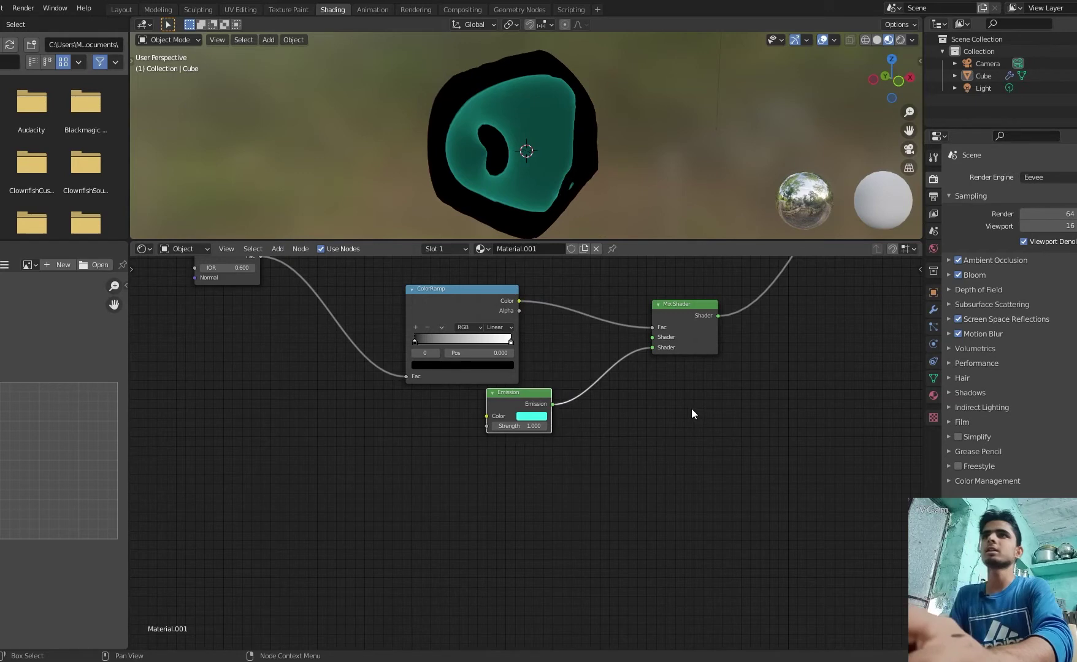
{"action": "scroll", "coordinate": [700, 423], "scroll_direction": "down", "scroll_amount": 3}
{"action": "left_click_drag", "start_coordinate": [885, 86], "coordinate": [900, 92]}
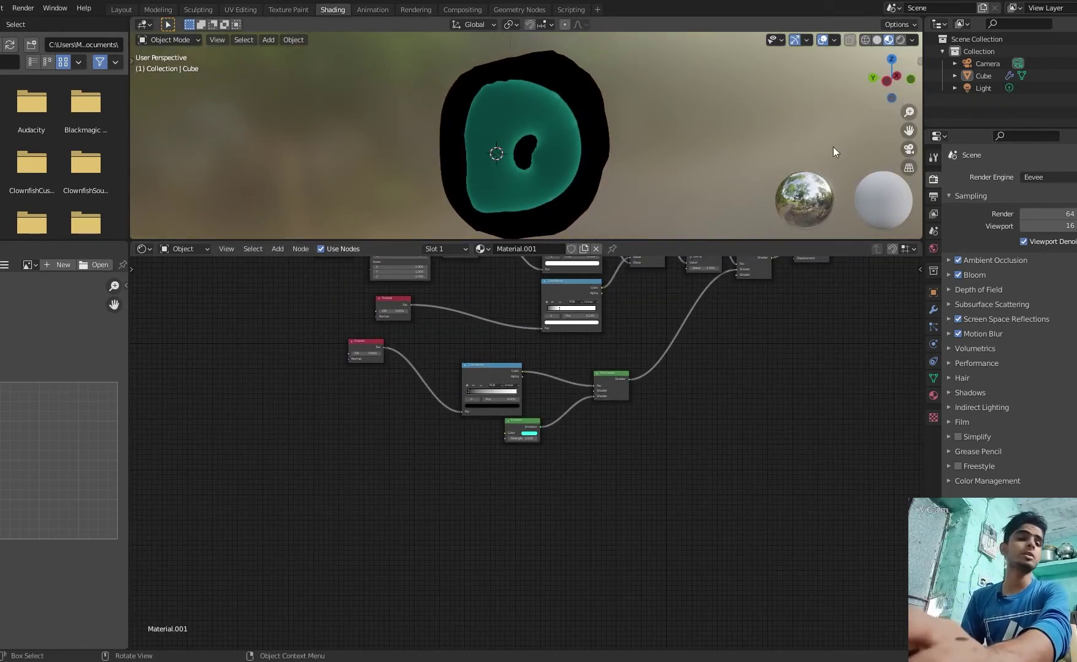
Add a Principled BSDF node below the lower Fresnel node
{"action": "scroll", "coordinate": [546, 489], "scroll_direction": "down", "scroll_amount": 1}
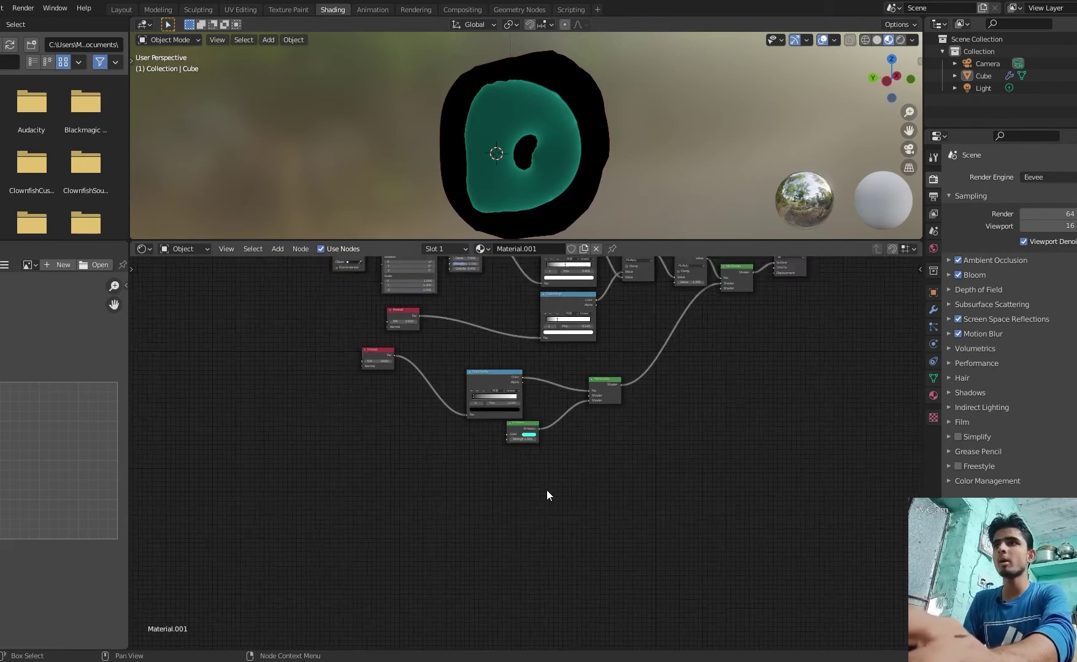
{"action": "key", "text": "shift+a"}
{"action": "left_click", "coordinate": [536, 481]}
{"action": "type", "text": "princ"}
{"action": "key", "text": "Return"}
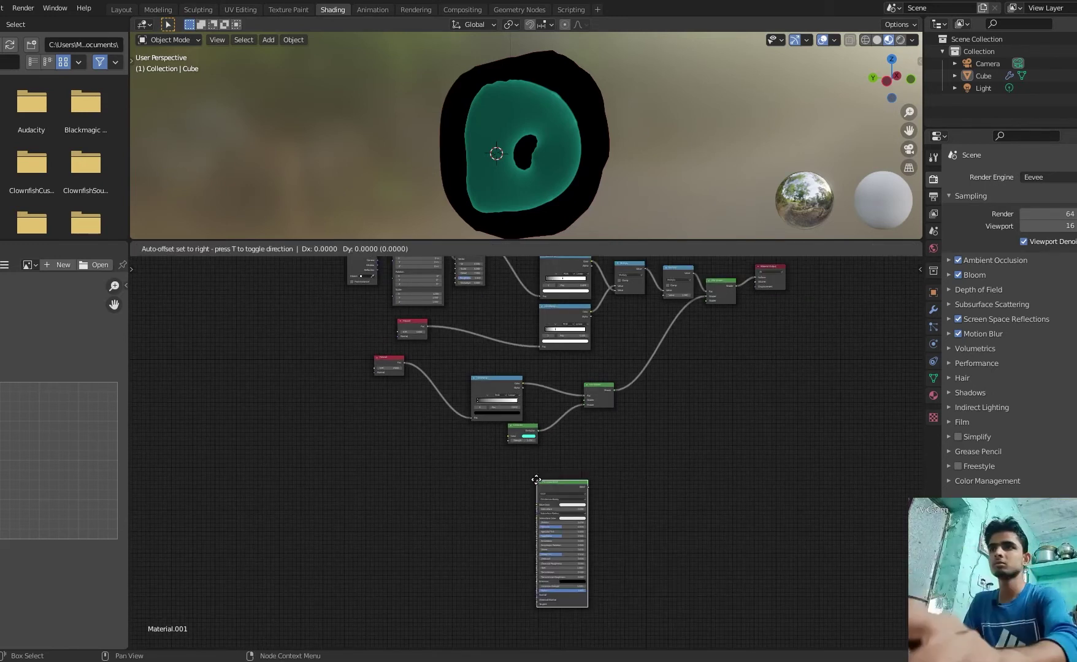
{"action": "left_click", "coordinate": [349, 432]}
Connect the Principled BSDF to the lower Mix Shader's first Shader input and move it closer to the Emission node
{"action": "scroll", "coordinate": [401, 448], "scroll_direction": "up", "scroll_amount": 1}
{"action": "left_click_drag", "start_coordinate": [371, 440], "coordinate": [599, 386]}
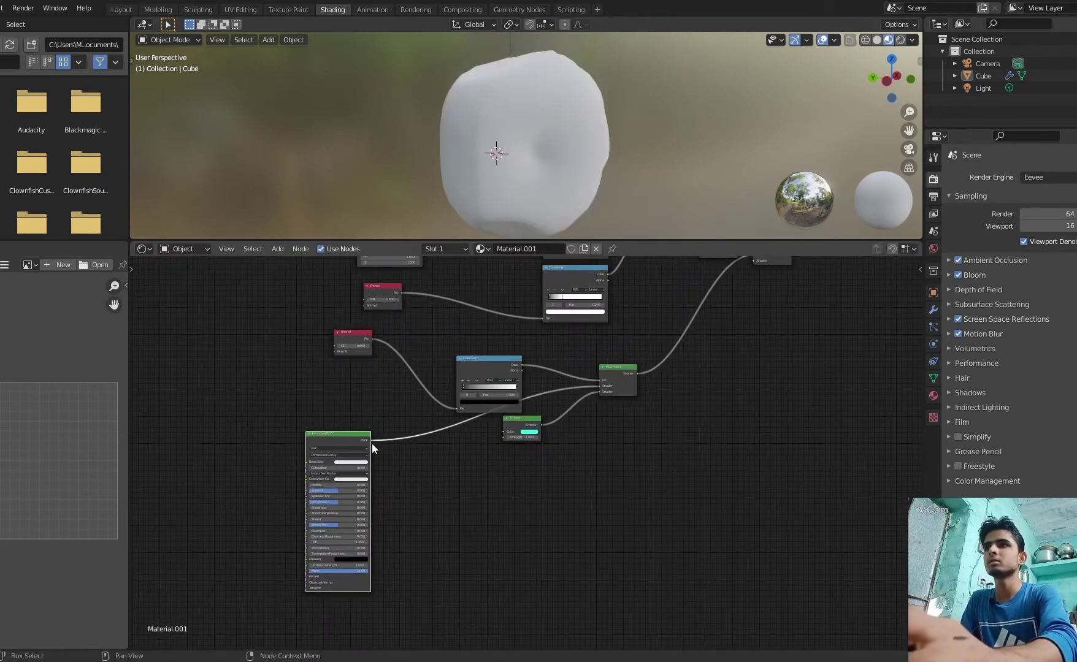
{"action": "left_click_drag", "start_coordinate": [351, 433], "coordinate": [406, 439]}
{"action": "scroll", "coordinate": [675, 515], "scroll_direction": "down", "scroll_amount": 1}
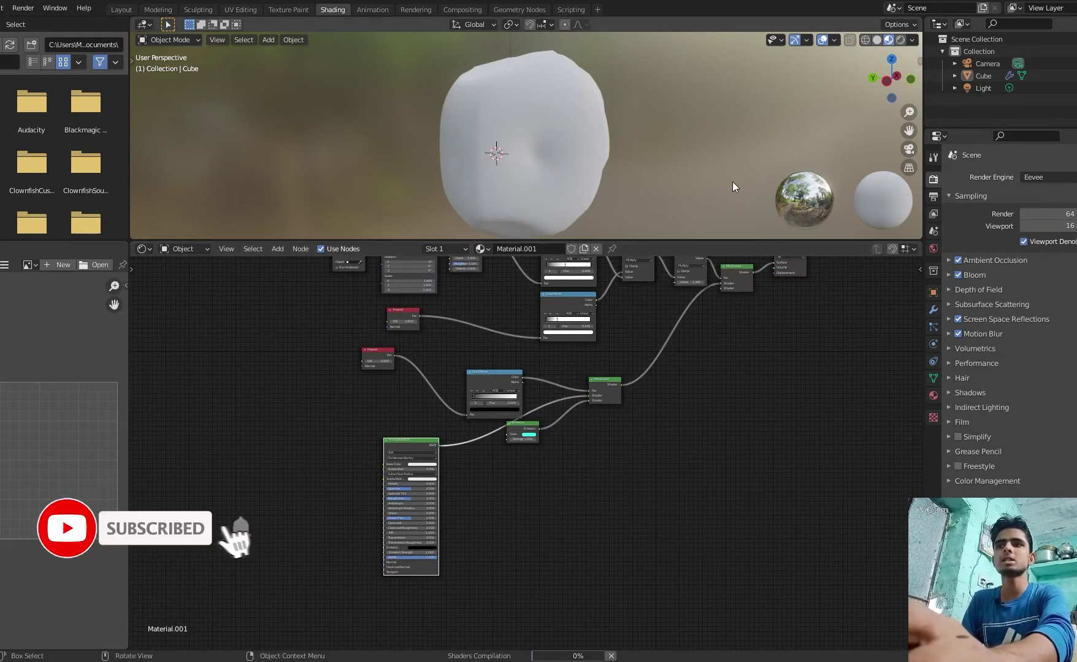
{"action": "left_click_drag", "start_coordinate": [890, 86], "coordinate": [917, 91]}
{"action": "scroll", "coordinate": [630, 534], "scroll_direction": "down", "scroll_amount": 1}
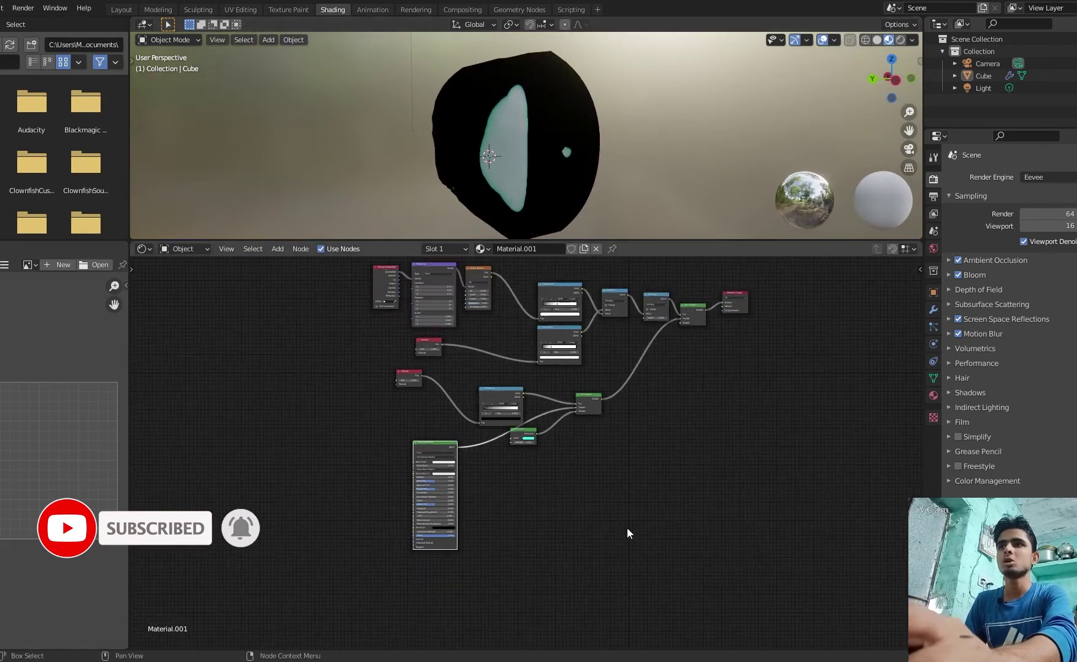
Add a Glass BSDF node below the lower Mix Shader and connect it to the final Mix Shader's second Shader input
{"action": "key", "text": "shift+a"}
{"action": "left_click", "coordinate": [612, 507]}
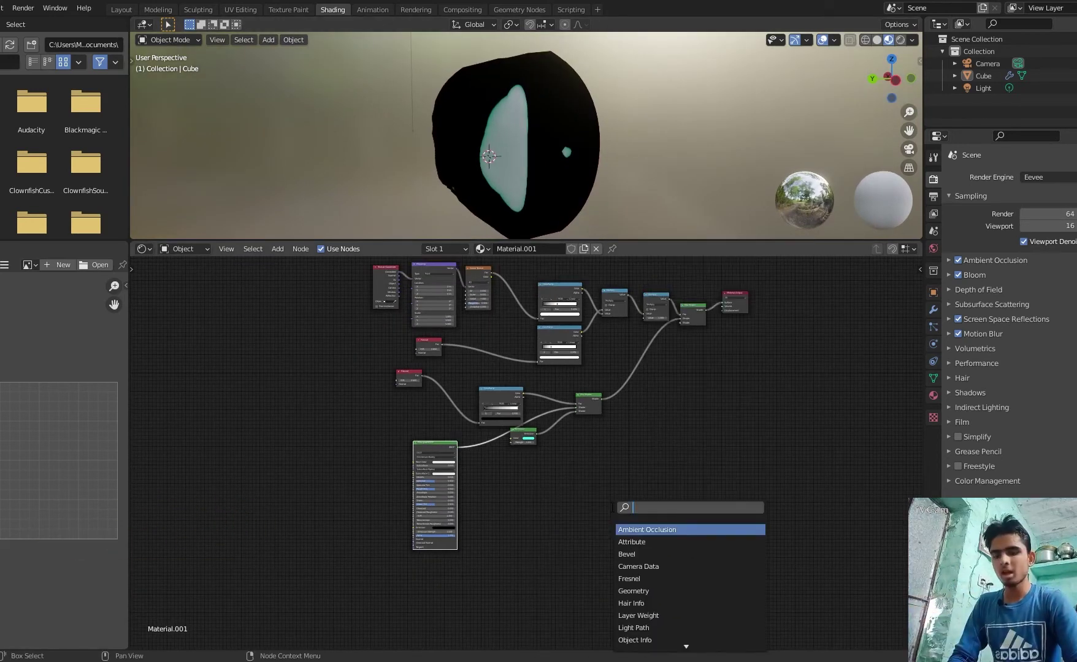
{"action": "type", "text": "gla"}
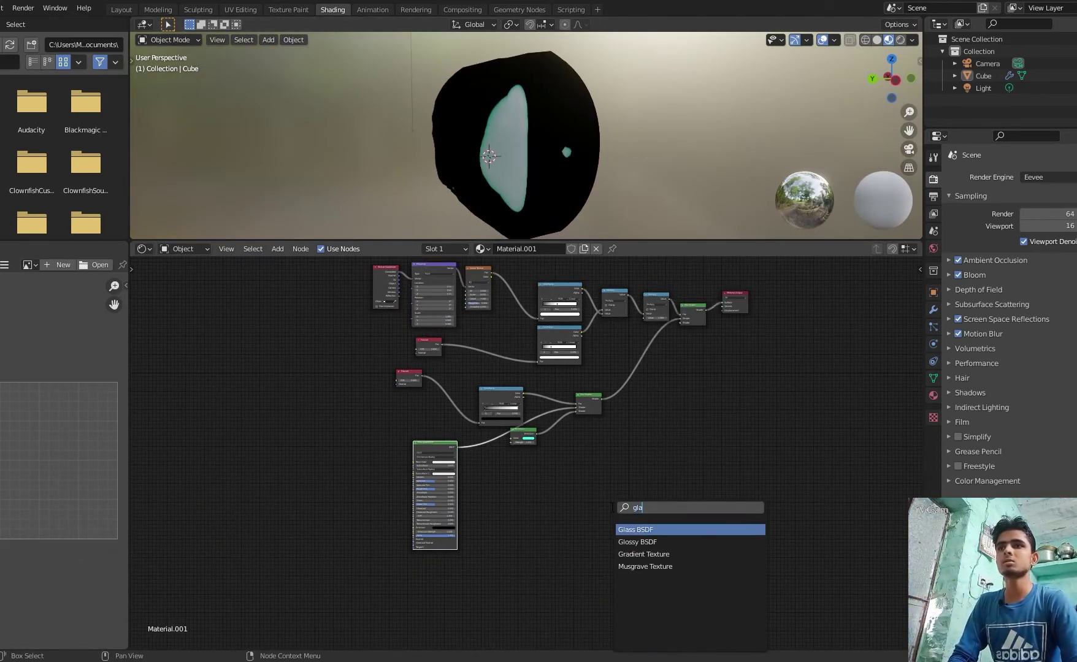
{"action": "key", "text": "Return"}
{"action": "scroll", "coordinate": [680, 484], "scroll_direction": "up", "scroll_amount": 4}
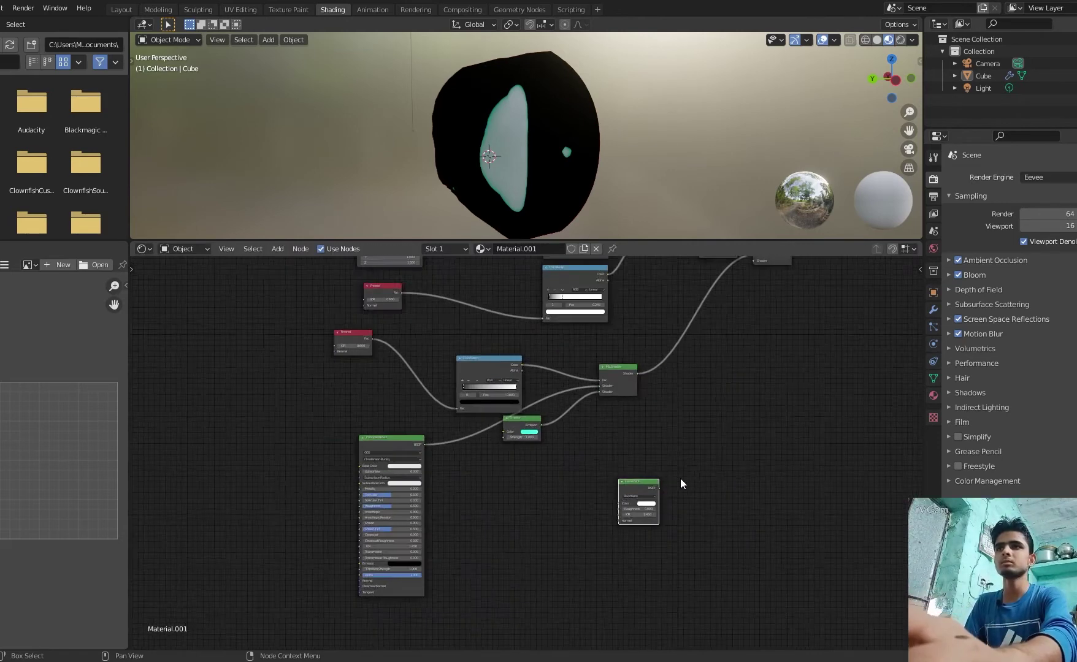
{"action": "middle_click_drag", "start_coordinate": [807, 451], "coordinate": [742, 524]}
{"action": "left_click_drag", "start_coordinate": [636, 576], "coordinate": [627, 495]}
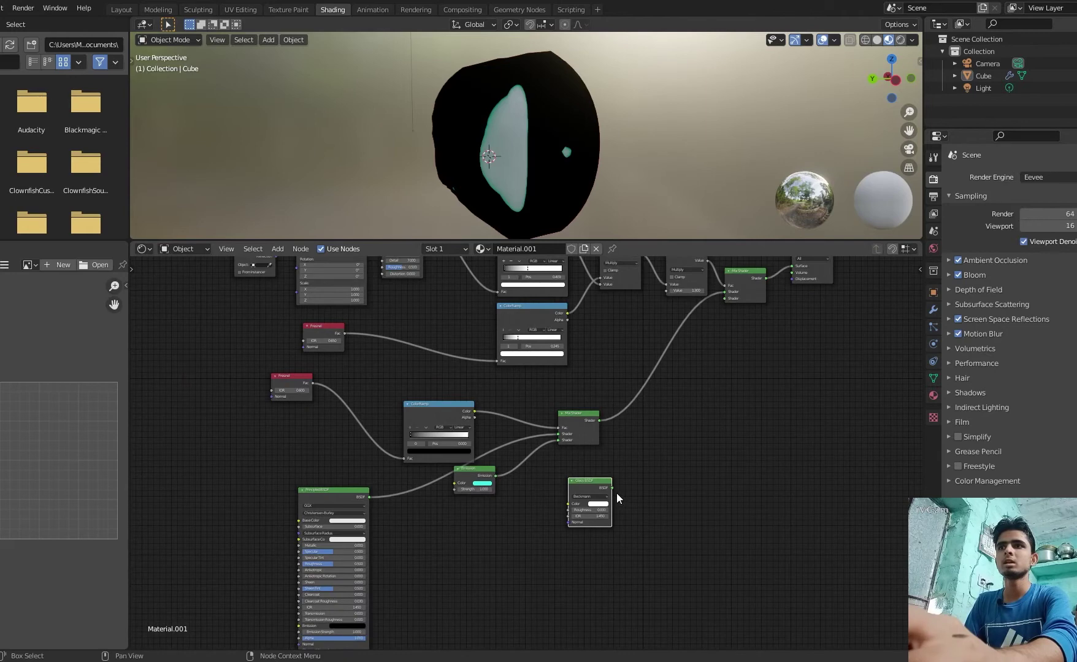
{"action": "left_click_drag", "start_coordinate": [612, 487], "coordinate": [726, 298]}
Set the Glass BSDF's colour to turquoise green and check the crystal from another side
{"action": "scroll", "coordinate": [700, 486], "scroll_direction": "up", "scroll_amount": 2}
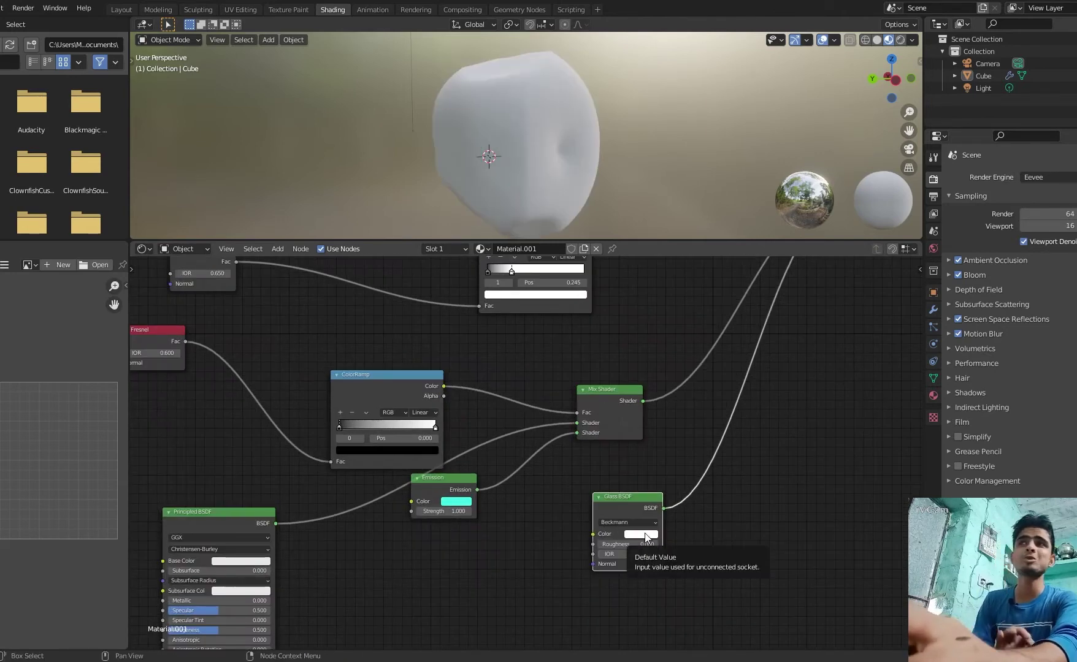
{"action": "left_click", "coordinate": [644, 535]}
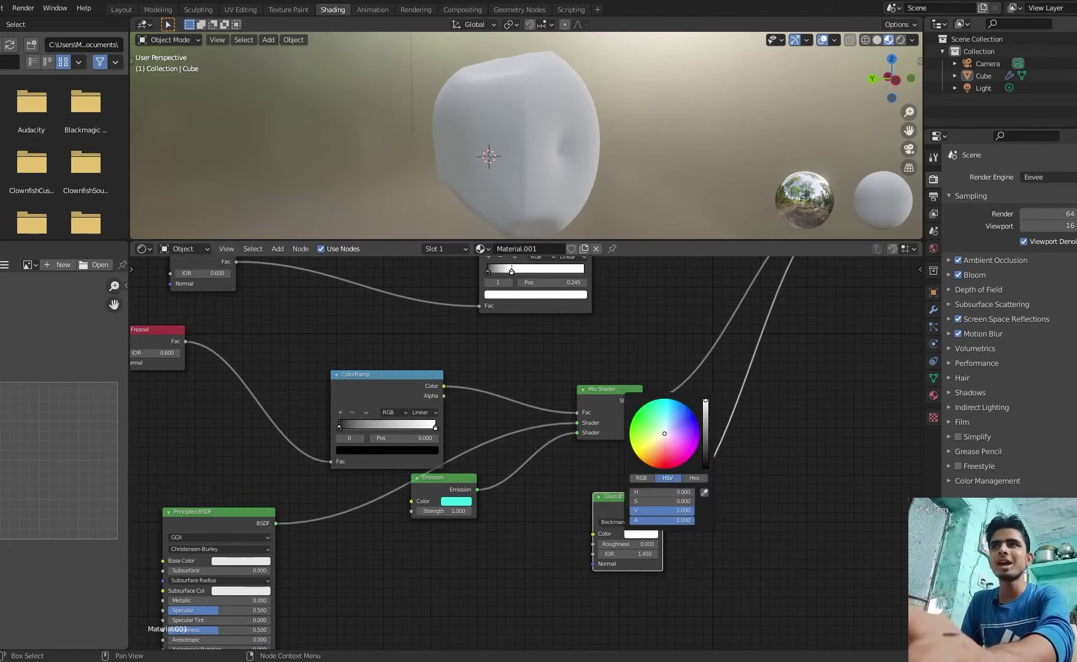
{"action": "mouse_move", "coordinate": [650, 419]}
{"action": "left_mouse_down"}
{"action": "mouse_move", "coordinate": [674, 403]}
{"action": "mouse_move", "coordinate": [658, 403]}
{"action": "left_mouse_up"}
{"action": "left_click", "coordinate": [789, 397]}
{"action": "scroll", "coordinate": [802, 371], "scroll_direction": "down", "scroll_amount": 1}
{"action": "scroll", "coordinate": [700, 154], "scroll_direction": "down", "scroll_amount": 4}
{"action": "left_click_drag", "start_coordinate": [890, 80], "coordinate": [998, 100]}
{"action": "scroll", "coordinate": [574, 360], "scroll_direction": "down", "scroll_amount": 4}
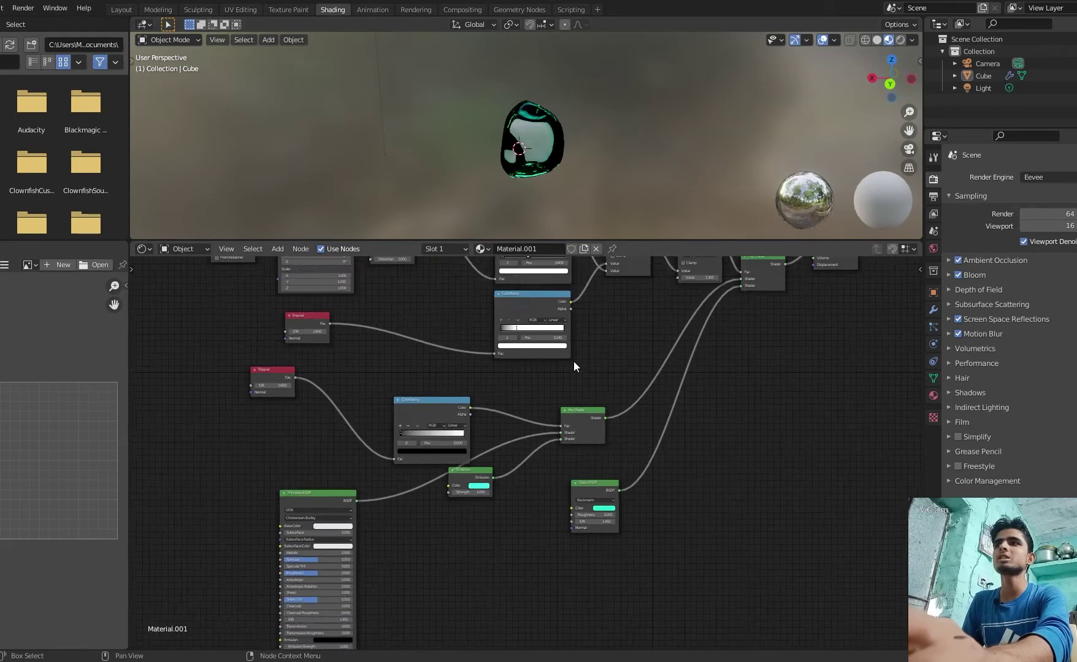
Move the Principled BSDF under the third ColorRamp and add a fourth ColorRamp node to its left
{"action": "scroll", "coordinate": [312, 469], "scroll_direction": "down", "scroll_amount": 4}
{"action": "left_click_drag", "start_coordinate": [355, 485], "coordinate": [392, 474]}
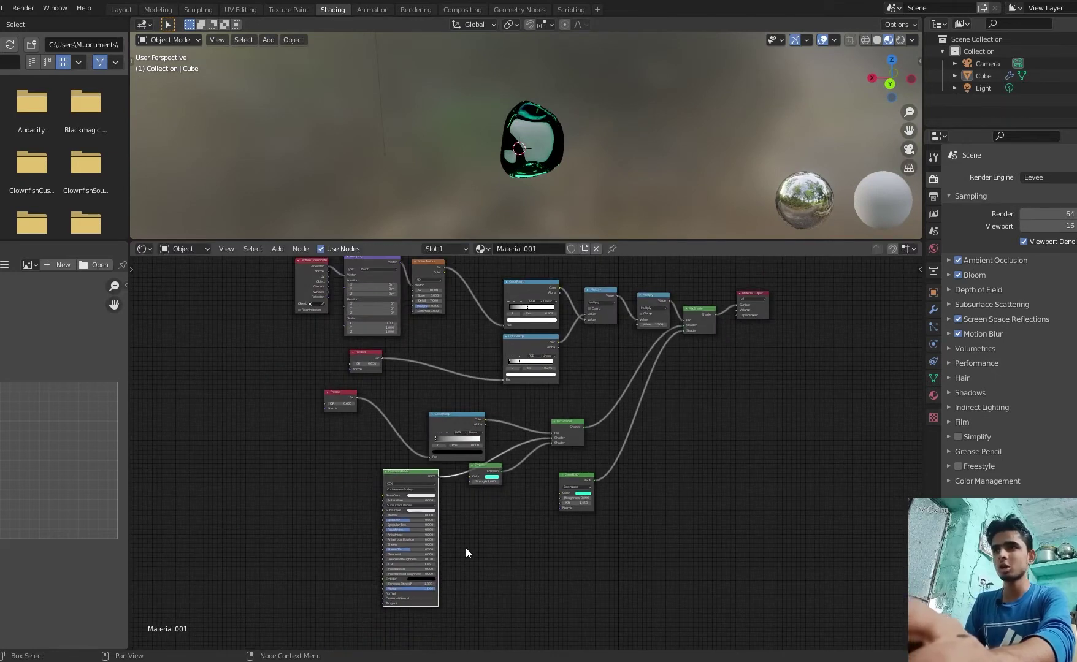
{"action": "key", "text": "shift+a"}
{"action": "left_click", "coordinate": [164, 493]}
{"action": "type", "text": "col"}
{"action": "key", "text": "Return"}
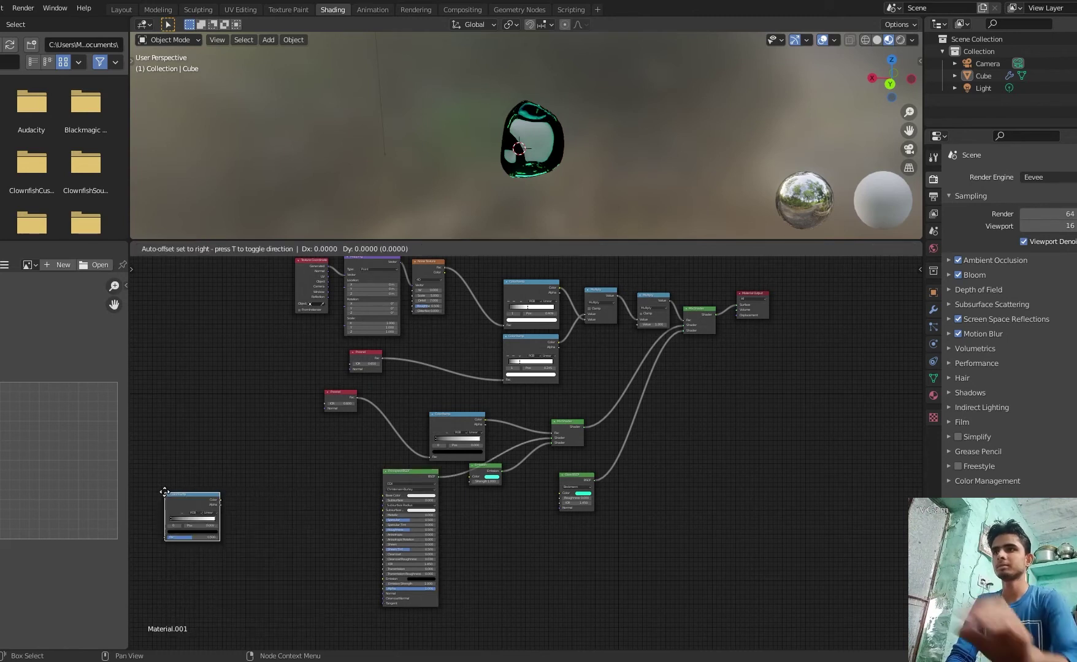
{"action": "left_click", "coordinate": [315, 458]}
{"action": "left_click_drag", "start_coordinate": [329, 467], "coordinate": [268, 499]}
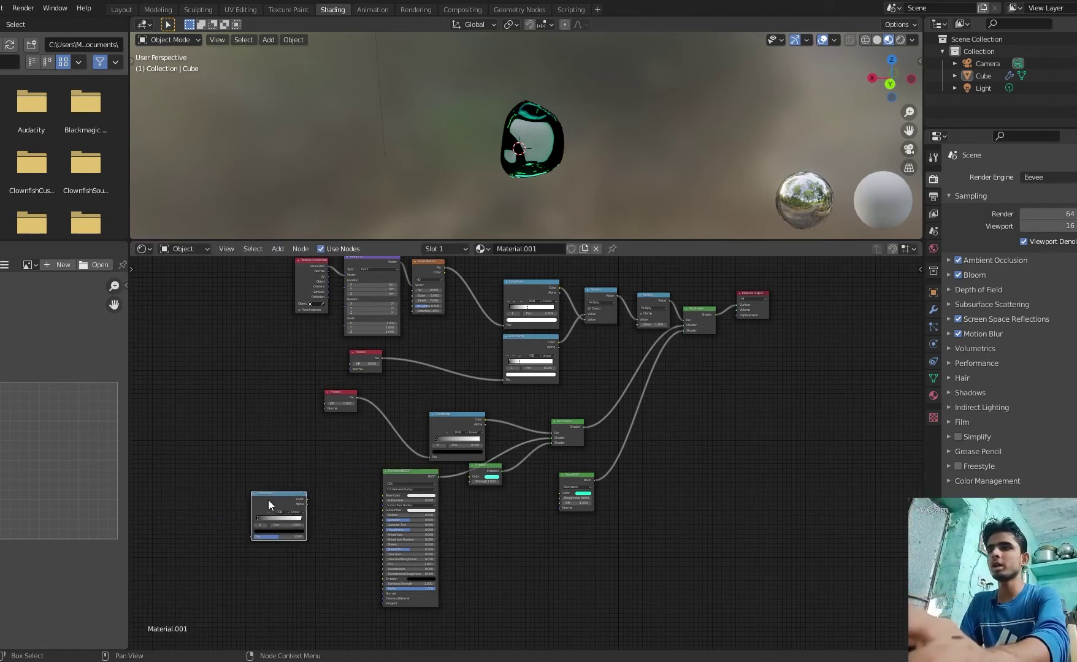
Connect the new ColorRamp's Color output to the Principled BSDF's Roughness input
{"action": "scroll", "coordinate": [214, 523], "scroll_direction": "up", "scroll_amount": 2}
{"action": "left_click_drag", "start_coordinate": [202, 521], "coordinate": [312, 567]}
{"action": "scroll", "coordinate": [225, 529], "scroll_direction": "down", "scroll_amount": 1}
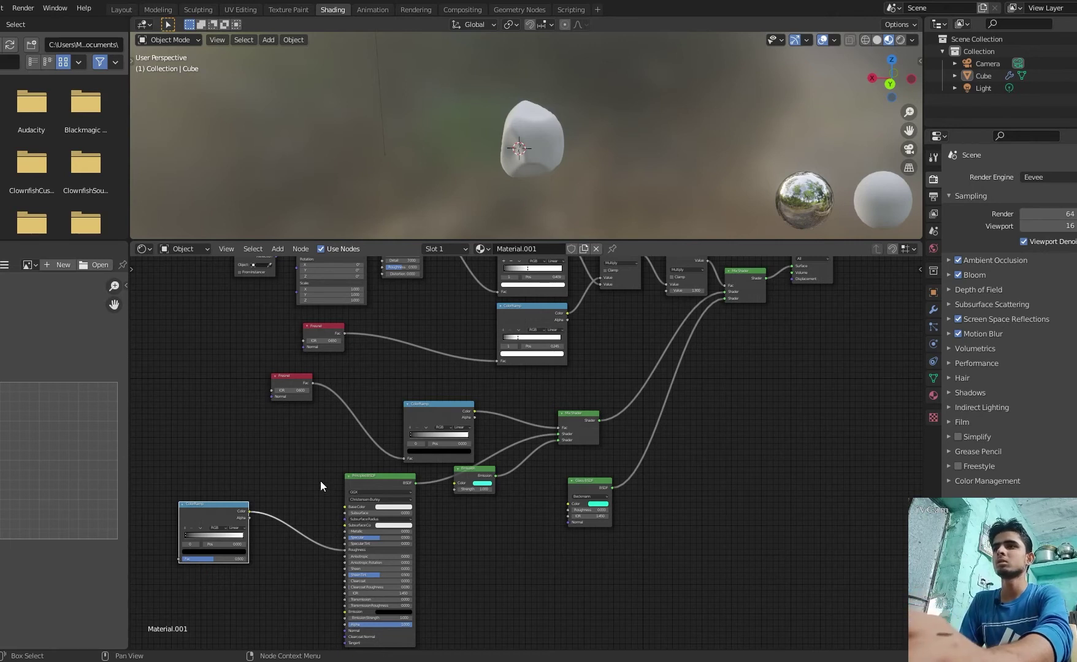
{"action": "scroll", "coordinate": [321, 480], "scroll_direction": "up", "scroll_amount": 3}
{"action": "scroll", "coordinate": [475, 487], "scroll_direction": "down", "scroll_amount": 1}
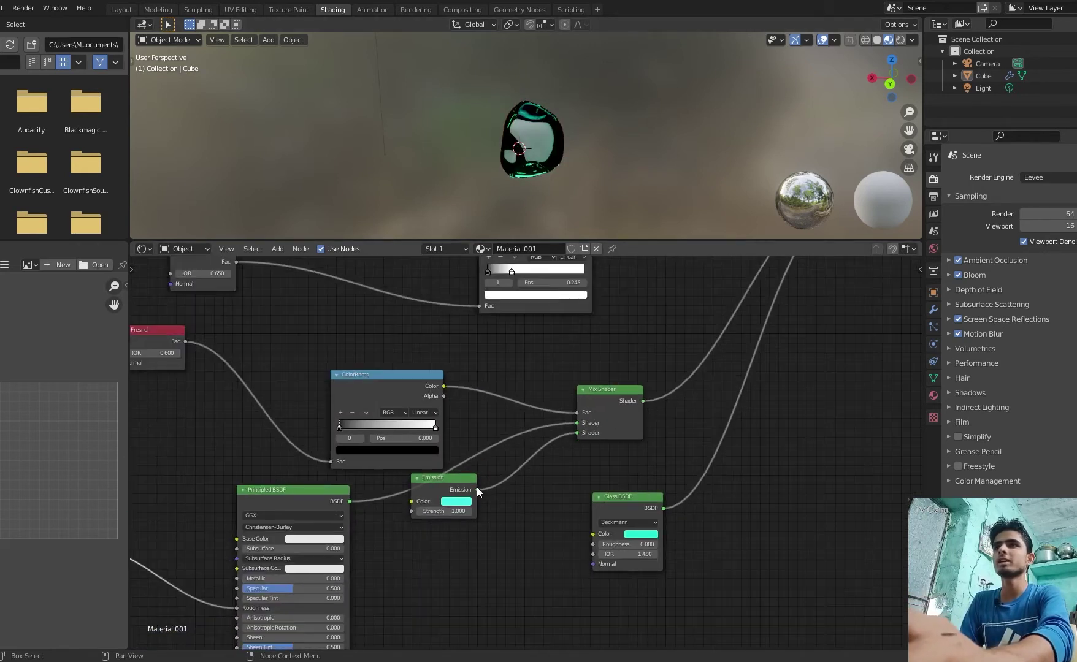
Adjust the stops of the Roughness ColorRamp so black covers its start and blends to white towards the end
{"action": "scroll", "coordinate": [485, 517], "scroll_direction": "down", "scroll_amount": 2}
{"action": "middle_click_drag", "start_coordinate": [485, 516], "coordinate": [720, 450]}
{"action": "scroll", "coordinate": [469, 394], "scroll_direction": "up", "scroll_amount": 4}
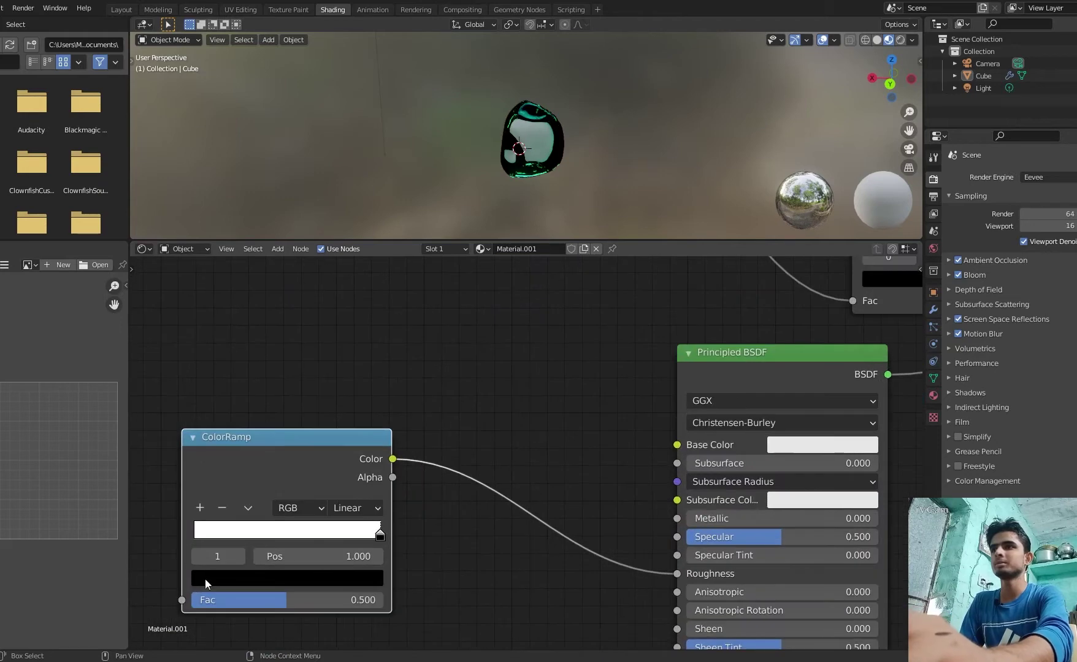
{"action": "scroll", "coordinate": [416, 545], "scroll_direction": "down", "scroll_amount": 3}
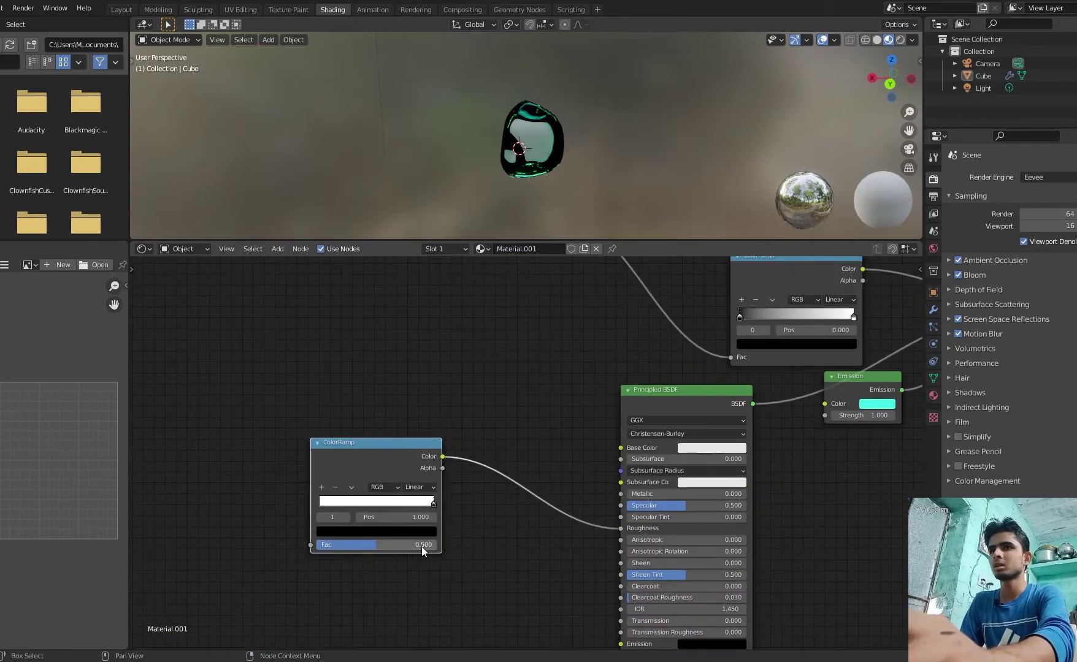
{"action": "left_click_drag", "start_coordinate": [373, 491], "coordinate": [439, 496]}
{"action": "scroll", "coordinate": [528, 497], "scroll_direction": "down", "scroll_amount": 4}
{"action": "scroll", "coordinate": [523, 511], "scroll_direction": "up", "scroll_amount": 6}
{"action": "scroll", "coordinate": [523, 511], "scroll_direction": "down", "scroll_amount": 10}
{"action": "mouse_move", "coordinate": [702, 490]}
{"action": "middle_mouse_down"}
{"action": "mouse_move", "coordinate": [703, 475]}
{"action": "mouse_move", "coordinate": [697, 511]}
{"action": "middle_mouse_up"}
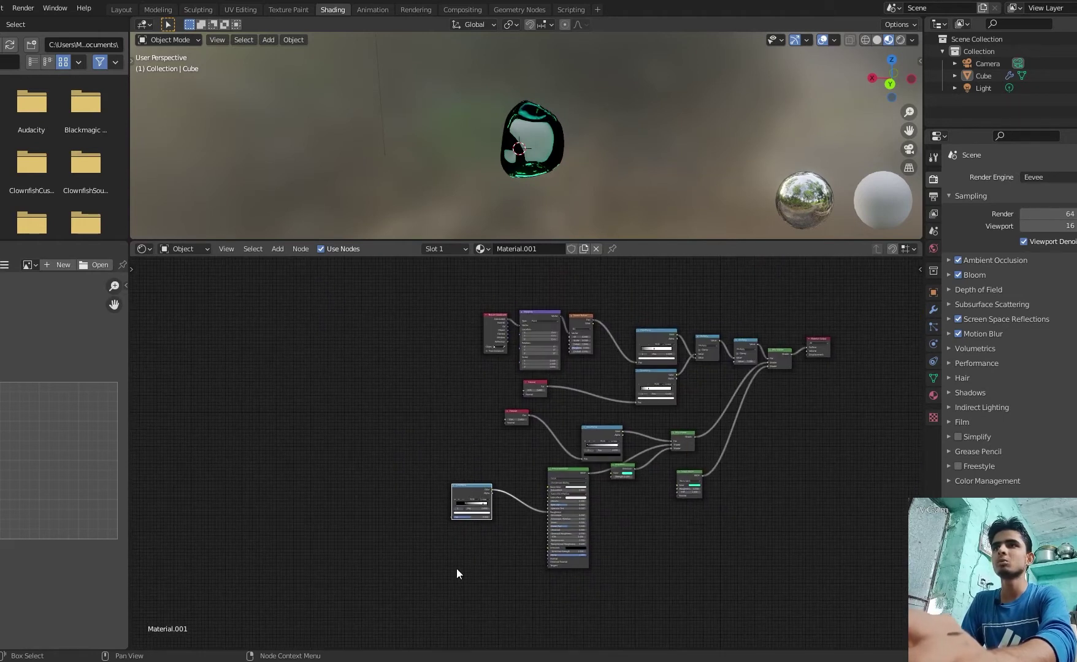
Connect the Noise Texture's Color output to the Fac input of the Roughness ColorRamp and view the crystal from another angle
{"action": "left_click", "coordinate": [441, 512]}
{"action": "left_click_drag", "start_coordinate": [452, 517], "coordinate": [593, 323]}
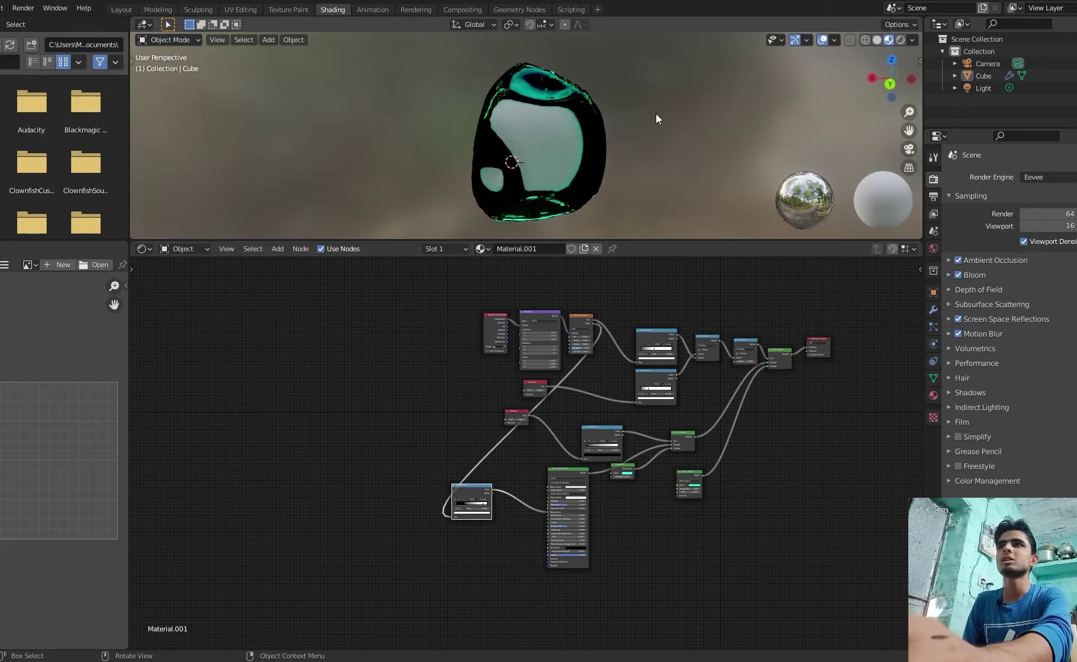
{"action": "middle_click_drag", "start_coordinate": [540, 156], "coordinate": [589, 138]}
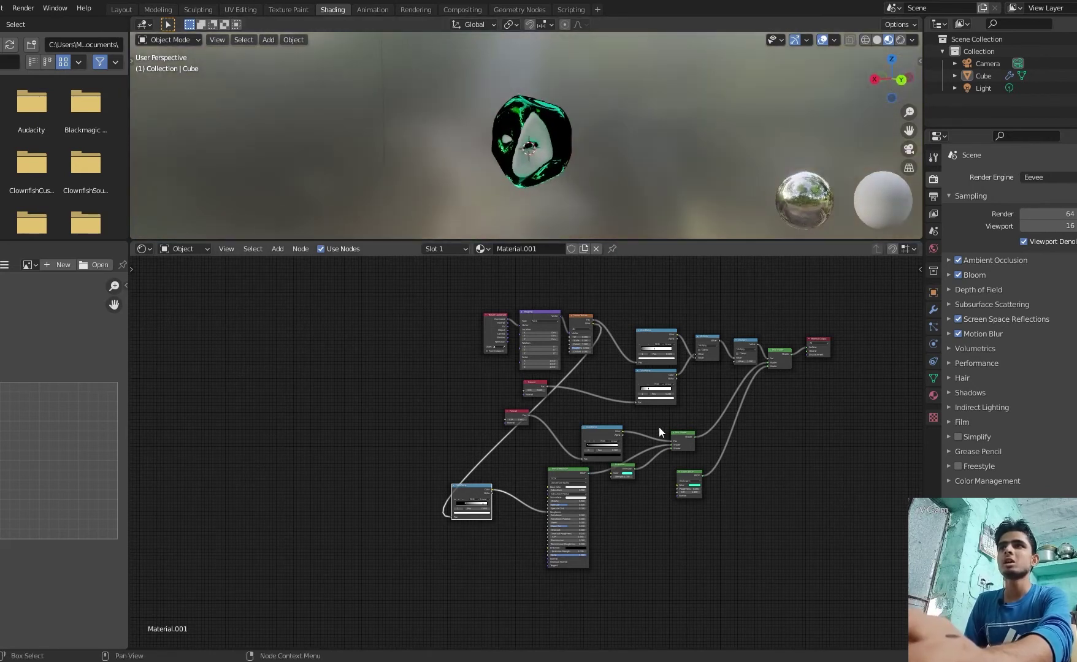
Add a Normal Map node below the Glass BSDF and connect its Normal output to the Glass BSDF's Normal input
{"action": "scroll", "coordinate": [446, 448], "scroll_direction": "up", "scroll_amount": 2}
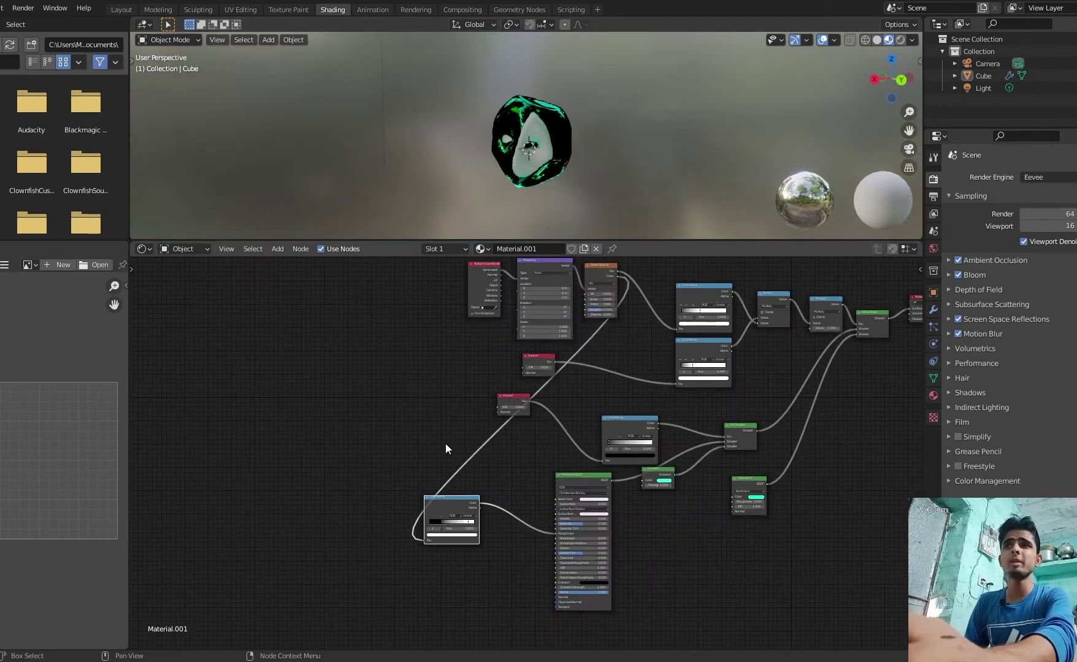
{"action": "key", "text": "shift+a"}
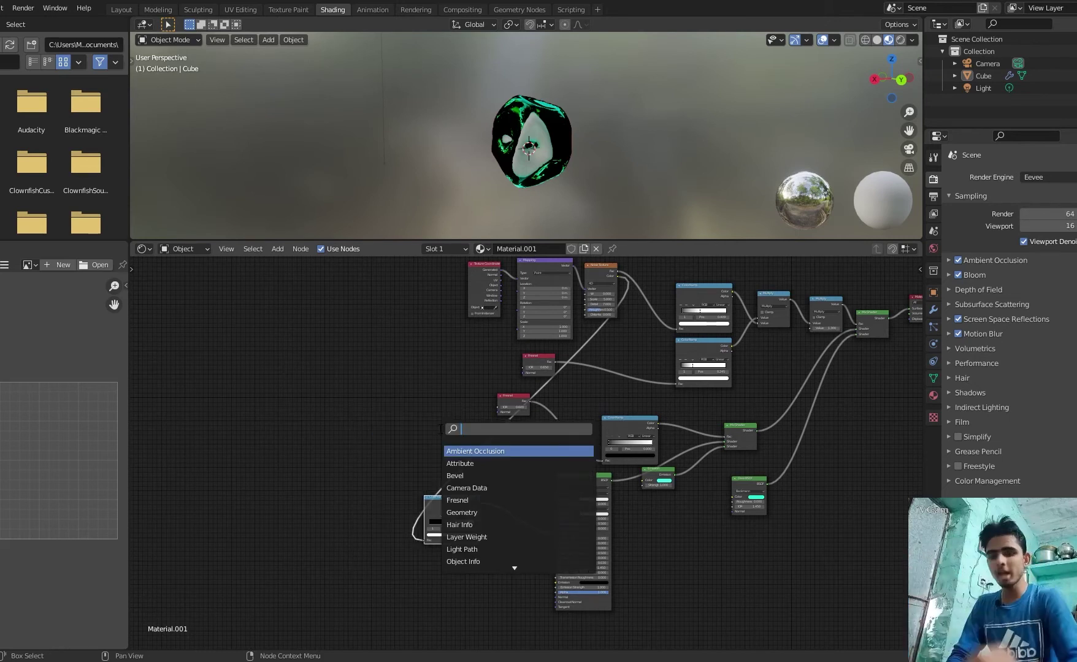
{"action": "type", "text": "norma"}
{"action": "key", "text": "Down"}
{"action": "key", "text": "Return"}
{"action": "left_click", "coordinate": [740, 553]}
{"action": "scroll", "coordinate": [807, 558], "scroll_direction": "up", "scroll_amount": 2}
{"action": "left_click_drag", "start_coordinate": [786, 580], "coordinate": [807, 533]}
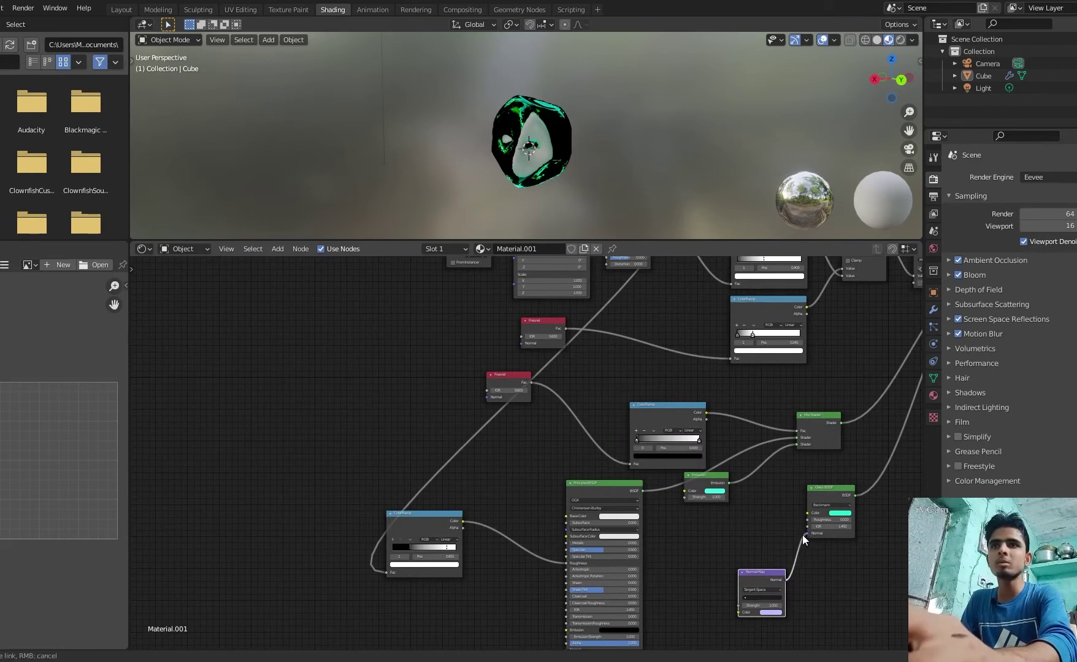
Connect the Noise Texture's Color output to the Normal Map's Strength input
{"action": "scroll", "coordinate": [716, 547], "scroll_direction": "down", "scroll_amount": 1}
{"action": "scroll", "coordinate": [719, 584], "scroll_direction": "down", "scroll_amount": 1}
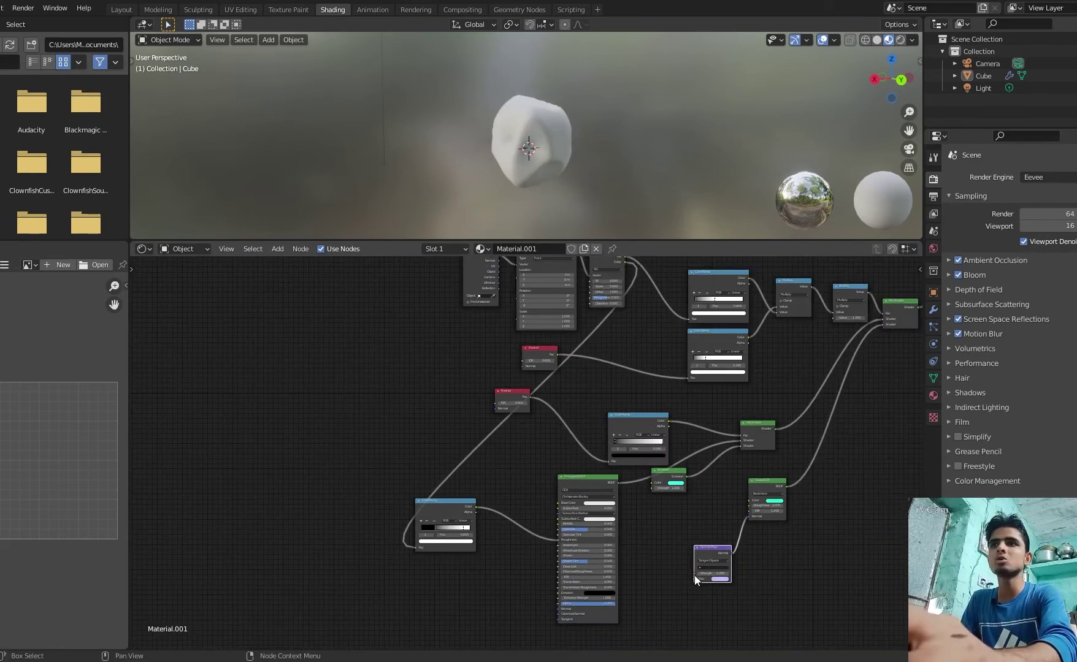
{"action": "left_click_drag", "start_coordinate": [696, 578], "coordinate": [627, 265]}
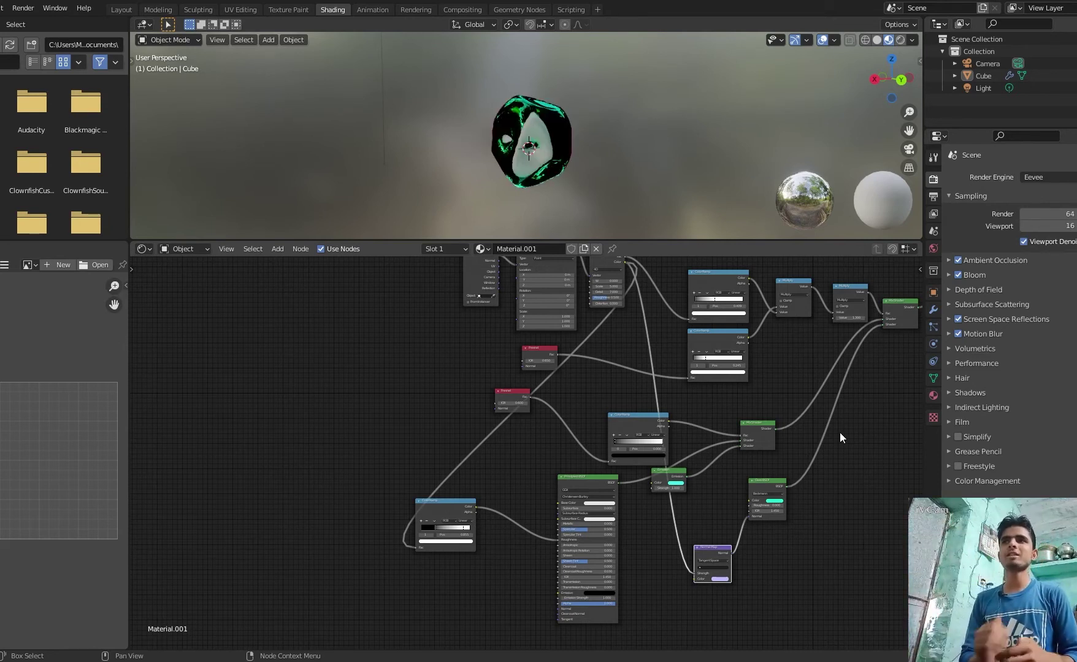
Enlarge the 3D viewport, look closely at the crystal, and set the Noise Texture's Scale to 4.700 and Detail to 6.500
{"action": "scroll", "coordinate": [784, 408], "scroll_direction": "up", "scroll_amount": 3}
{"action": "middle_click_drag", "start_coordinate": [819, 360], "coordinate": [754, 512]}
{"action": "scroll", "coordinate": [543, 405], "scroll_direction": "up", "scroll_amount": 2}
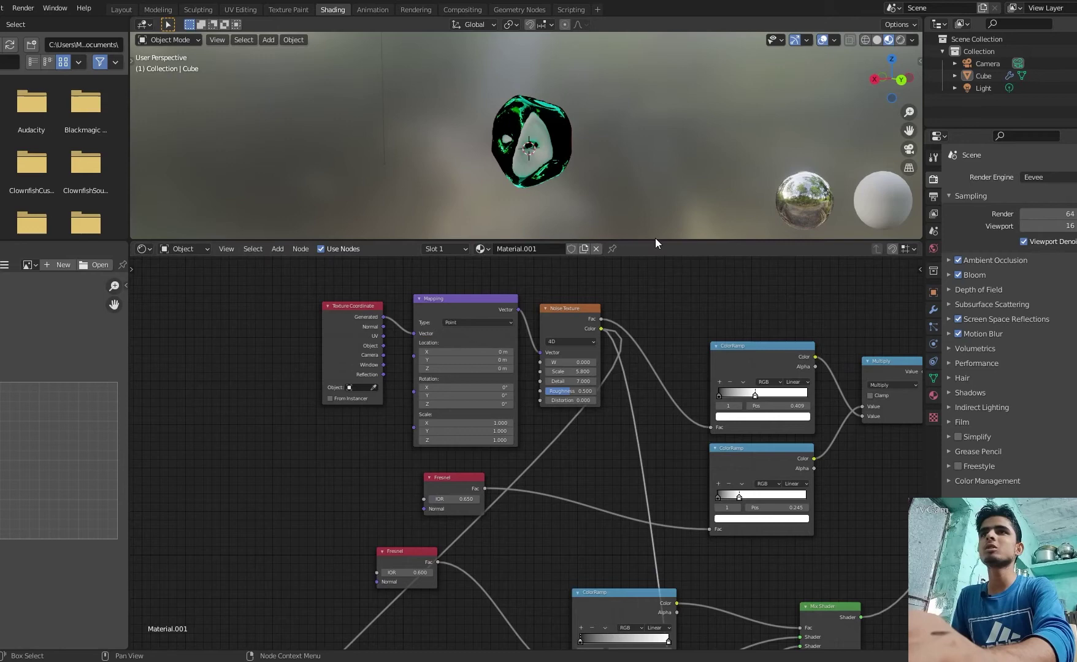
{"action": "left_click_drag", "start_coordinate": [655, 241], "coordinate": [652, 324]}
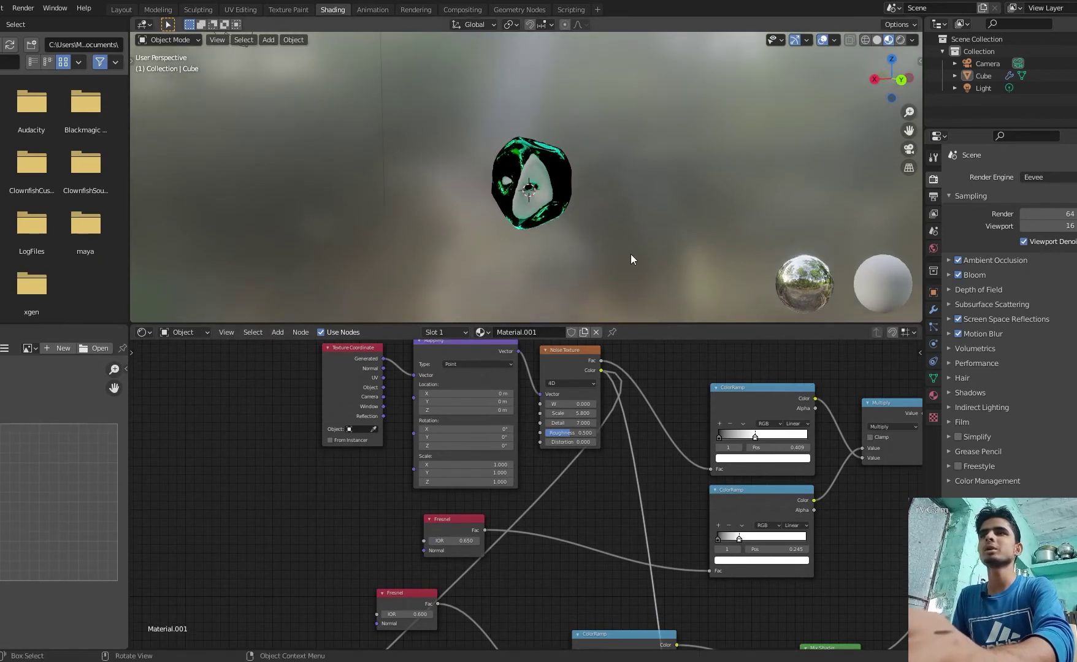
{"action": "scroll", "coordinate": [625, 239], "scroll_direction": "up", "scroll_amount": 6}
{"action": "scroll", "coordinate": [624, 245], "scroll_direction": "down", "scroll_amount": 3}
{"action": "scroll", "coordinate": [627, 316], "scroll_direction": "up", "scroll_amount": 3}
{"action": "left_click_drag", "start_coordinate": [870, 82], "coordinate": [891, 89]}
{"action": "mouse_move", "coordinate": [576, 411]}
{"action": "left_mouse_down"}
{"action": "mouse_move", "coordinate": [545, 411]}
{"action": "mouse_move", "coordinate": [585, 423]}
{"action": "left_mouse_up"}
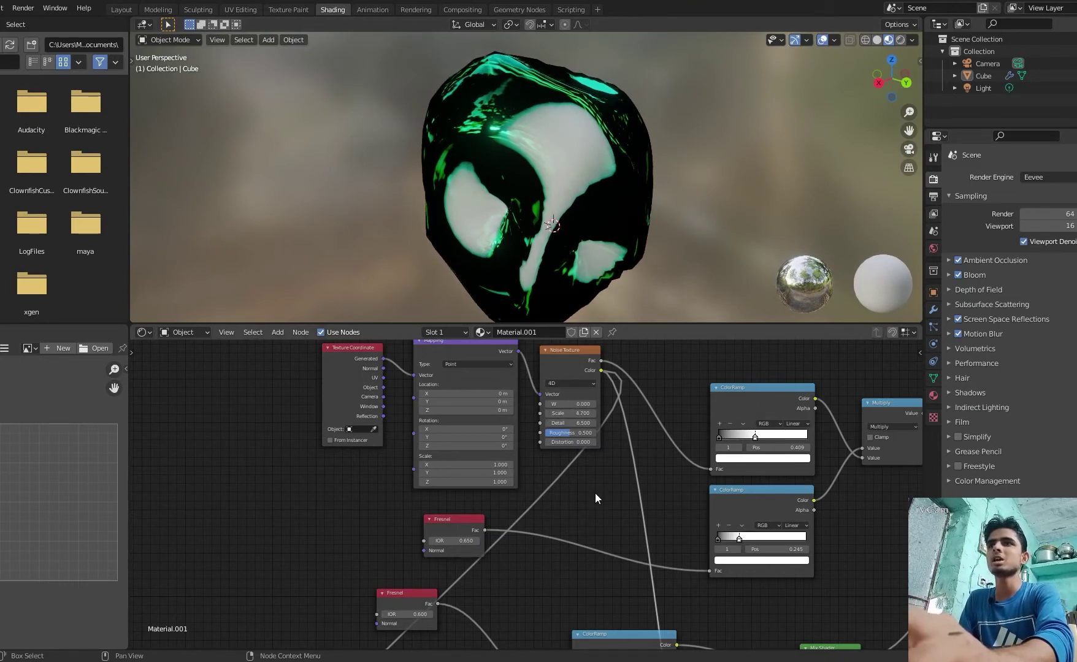
Connect the Texture Coordinate's Object output to the Mapping node's Vector input and view the crystal from another side
{"action": "scroll", "coordinate": [591, 492], "scroll_direction": "down", "scroll_amount": 3}
{"action": "left_click_drag", "start_coordinate": [450, 438], "coordinate": [466, 431]}
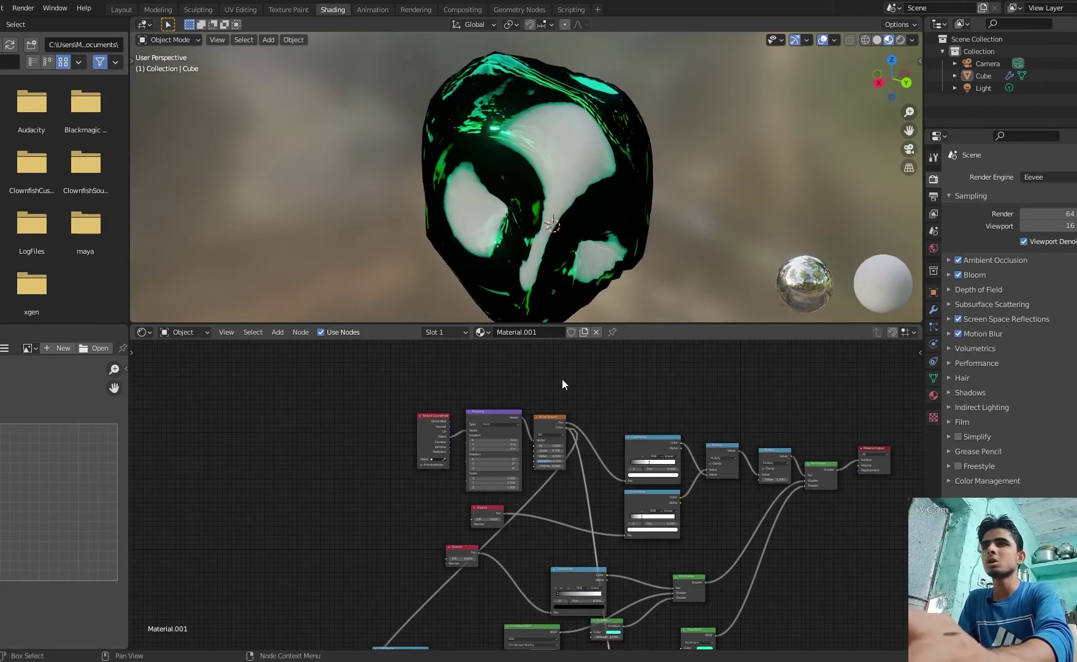
{"action": "left_click_drag", "start_coordinate": [889, 77], "coordinate": [951, 79]}
Set the upper Fresnel node's IOR to 0.550 and the lower Fresnel node's IOR to 3.900, and orbit the crystal slightly
{"action": "scroll", "coordinate": [728, 188], "scroll_direction": "down", "scroll_amount": 3}
{"action": "scroll", "coordinate": [736, 478], "scroll_direction": "down", "scroll_amount": 2}
{"action": "middle_click_drag", "start_coordinate": [795, 478], "coordinate": [796, 370]}
{"action": "scroll", "coordinate": [512, 482], "scroll_direction": "up", "scroll_amount": 3}
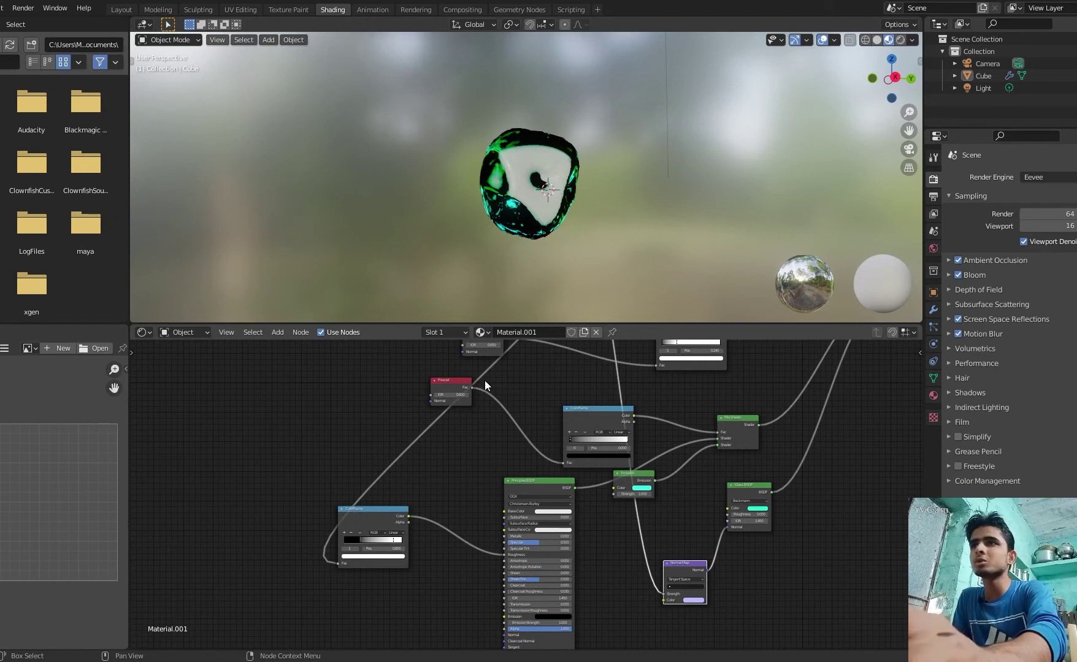
{"action": "scroll", "coordinate": [488, 385], "scroll_direction": "up", "scroll_amount": 3}
{"action": "middle_click_drag", "start_coordinate": [521, 378], "coordinate": [534, 452]}
{"action": "scroll", "coordinate": [529, 445], "scroll_direction": "up", "scroll_amount": 5}
{"action": "middle_click_drag", "start_coordinate": [491, 405], "coordinate": [500, 472]}
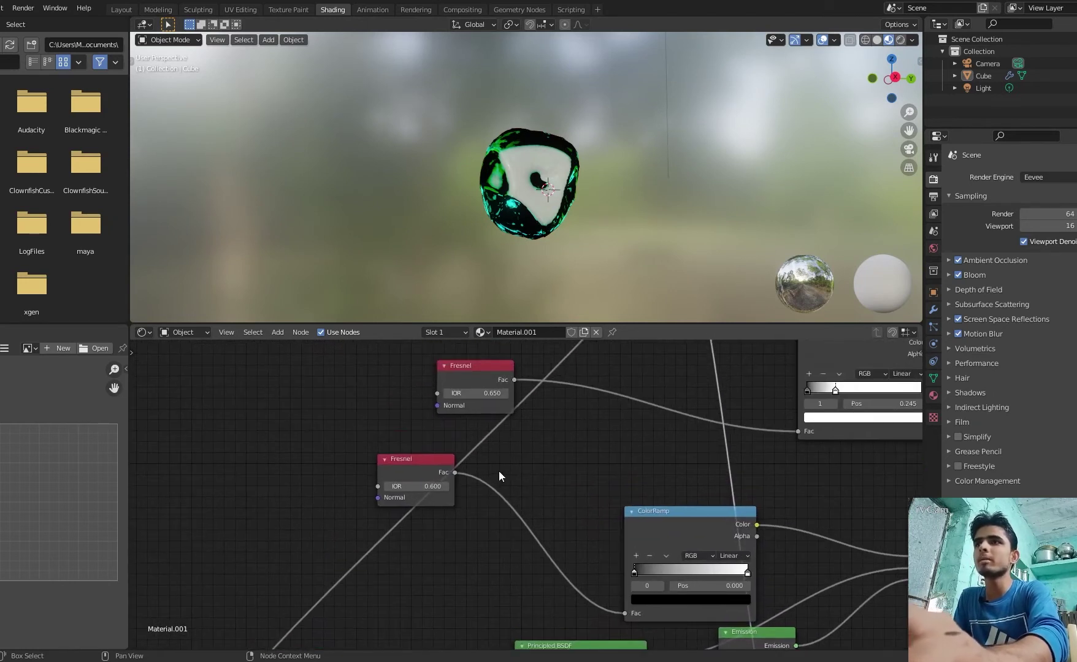
{"action": "left_click_drag", "start_coordinate": [486, 393], "coordinate": [482, 393]}
{"action": "mouse_move", "coordinate": [423, 486]}
{"action": "left_mouse_down"}
{"action": "mouse_move", "coordinate": [491, 486]}
{"action": "mouse_move", "coordinate": [472, 486]}
{"action": "left_mouse_up"}
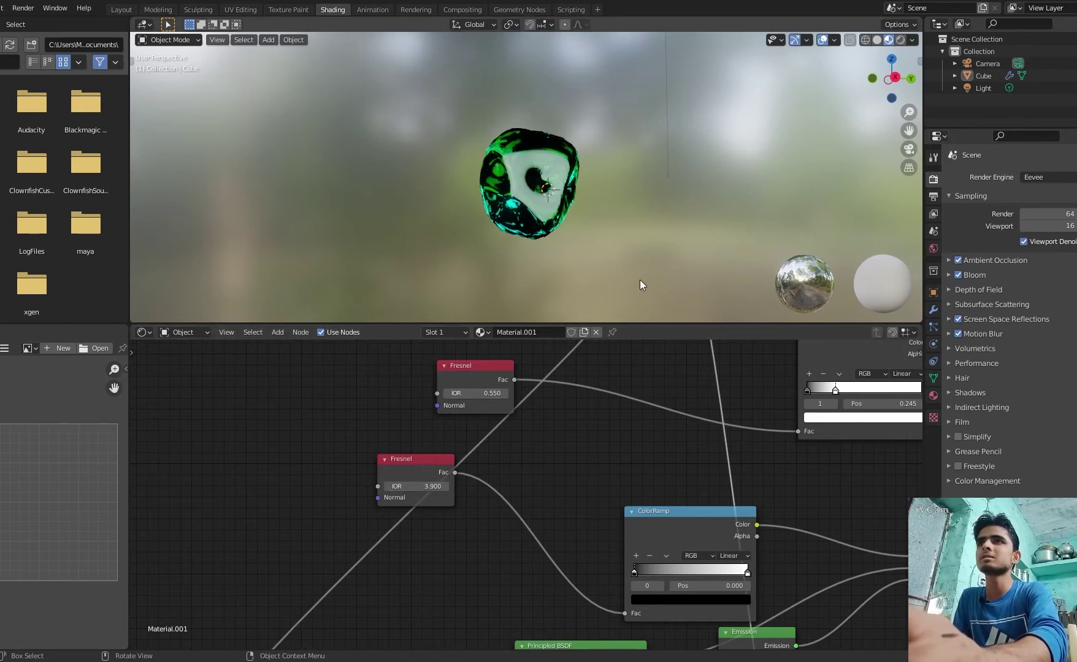
{"action": "mouse_move", "coordinate": [901, 77]}
{"action": "left_mouse_down"}
{"action": "mouse_move", "coordinate": [976, 81]}
{"action": "mouse_move", "coordinate": [881, 78]}
{"action": "left_mouse_up"}
Set the Glass BSDF's Roughness to 0.154
{"action": "scroll", "coordinate": [873, 481], "scroll_direction": "down", "scroll_amount": 4}
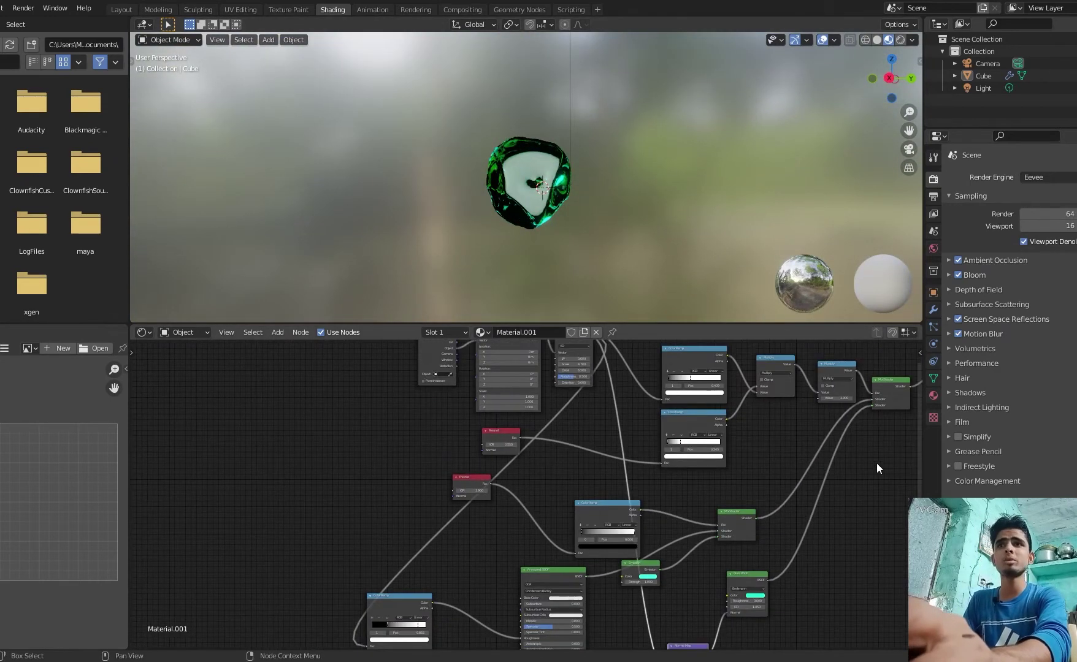
{"action": "scroll", "coordinate": [877, 463], "scroll_direction": "up", "scroll_amount": 2}
{"action": "scroll", "coordinate": [791, 490], "scroll_direction": "up", "scroll_amount": 2}
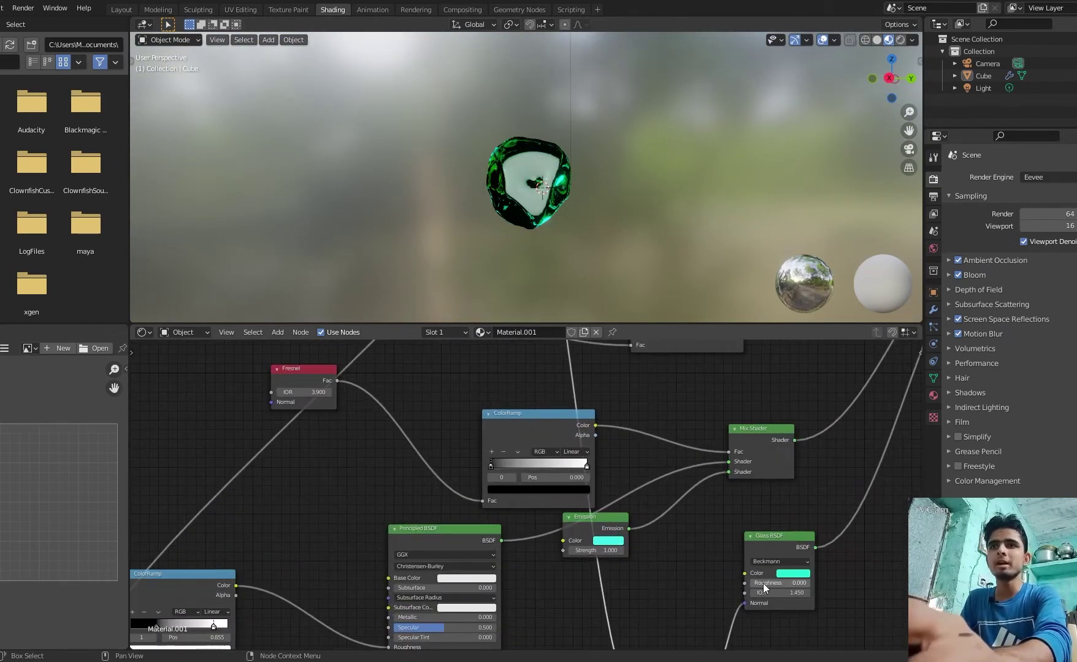
{"action": "left_click_drag", "start_coordinate": [774, 583], "coordinate": [788, 583]}
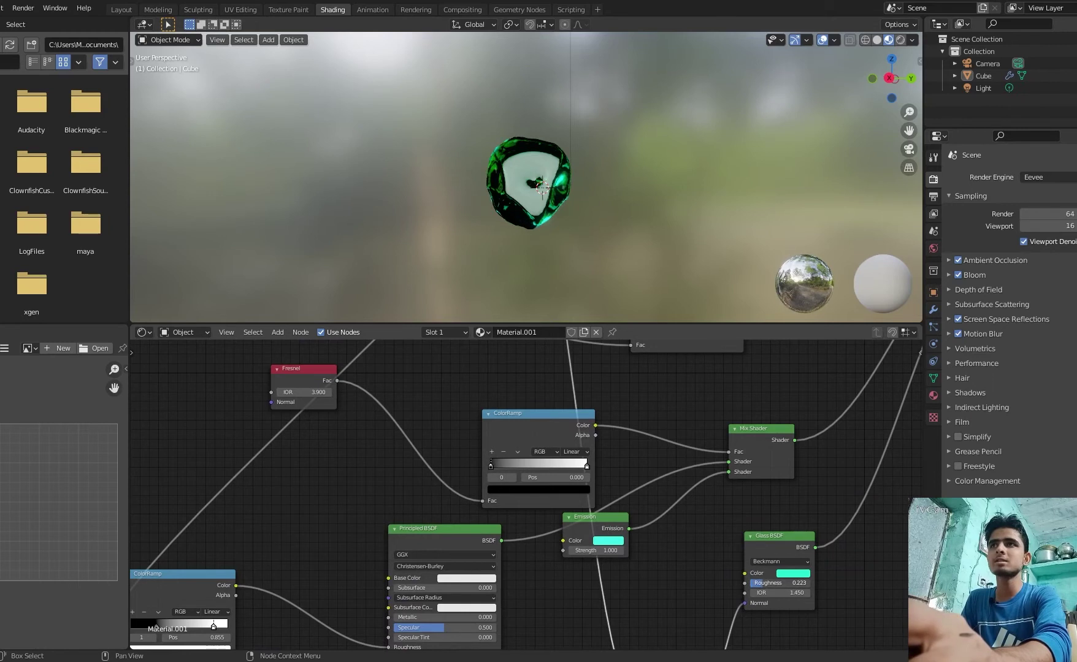
{"action": "middle_click_drag", "start_coordinate": [831, 578], "coordinate": [768, 456]}
{"action": "scroll", "coordinate": [713, 552], "scroll_direction": "down", "scroll_amount": 2}
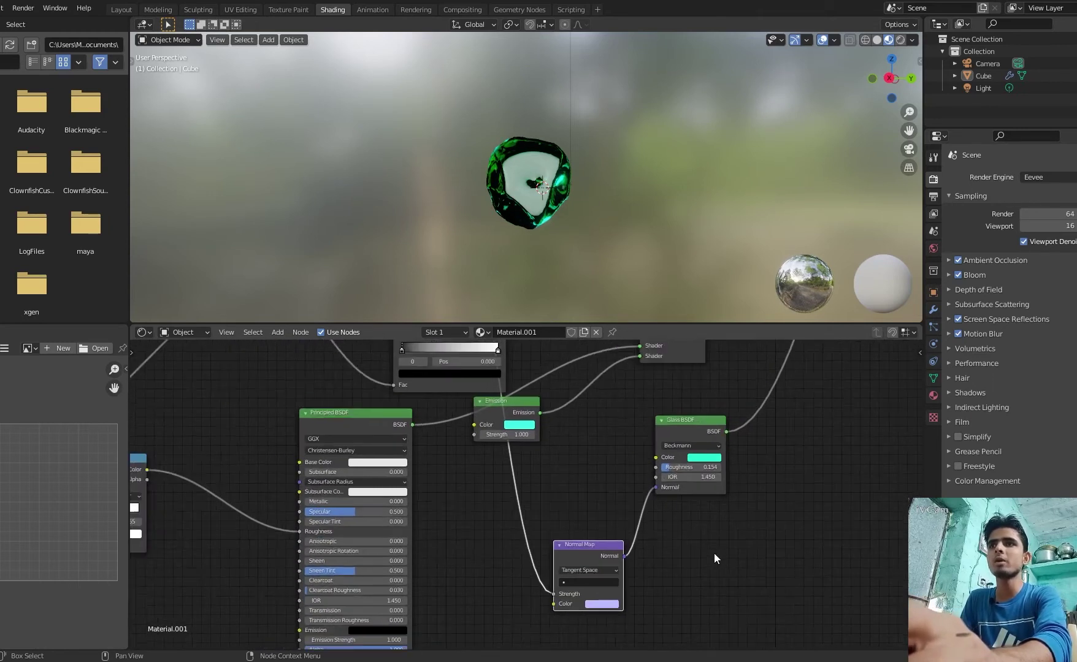
Move the white stop to position 0.555 on the ColorRamp that drives the Principled and Emission Mix Shader
{"action": "middle_click_drag", "start_coordinate": [719, 552], "coordinate": [786, 550]}
{"action": "scroll", "coordinate": [525, 464], "scroll_direction": "down", "scroll_amount": 1}
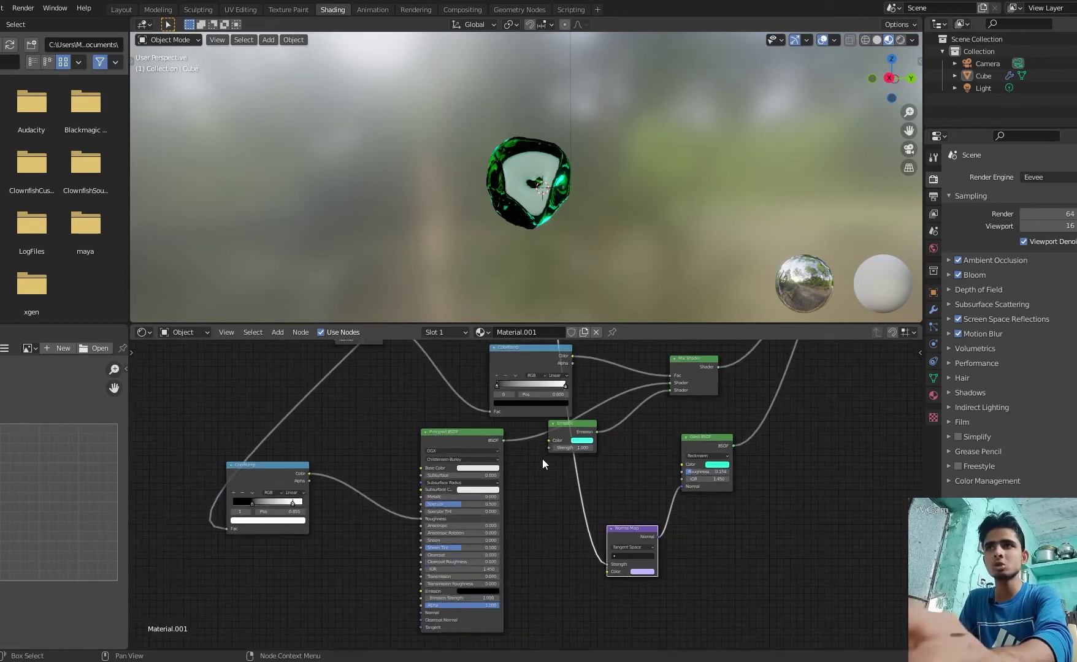
{"action": "middle_click_drag", "start_coordinate": [660, 438], "coordinate": [657, 460]}
{"action": "scroll", "coordinate": [630, 476], "scroll_direction": "up", "scroll_amount": 3}
{"action": "mouse_move", "coordinate": [589, 464]}
{"action": "left_mouse_down"}
{"action": "mouse_move", "coordinate": [613, 464]}
{"action": "mouse_move", "coordinate": [594, 465]}
{"action": "left_mouse_up"}
{"action": "middle_click_drag", "start_coordinate": [684, 448], "coordinate": [679, 511]}
{"action": "scroll", "coordinate": [657, 499], "scroll_direction": "down", "scroll_amount": 3}
{"action": "left_click_drag", "start_coordinate": [558, 464], "coordinate": [505, 470]}
{"action": "scroll", "coordinate": [670, 460], "scroll_direction": "down", "scroll_amount": 3}
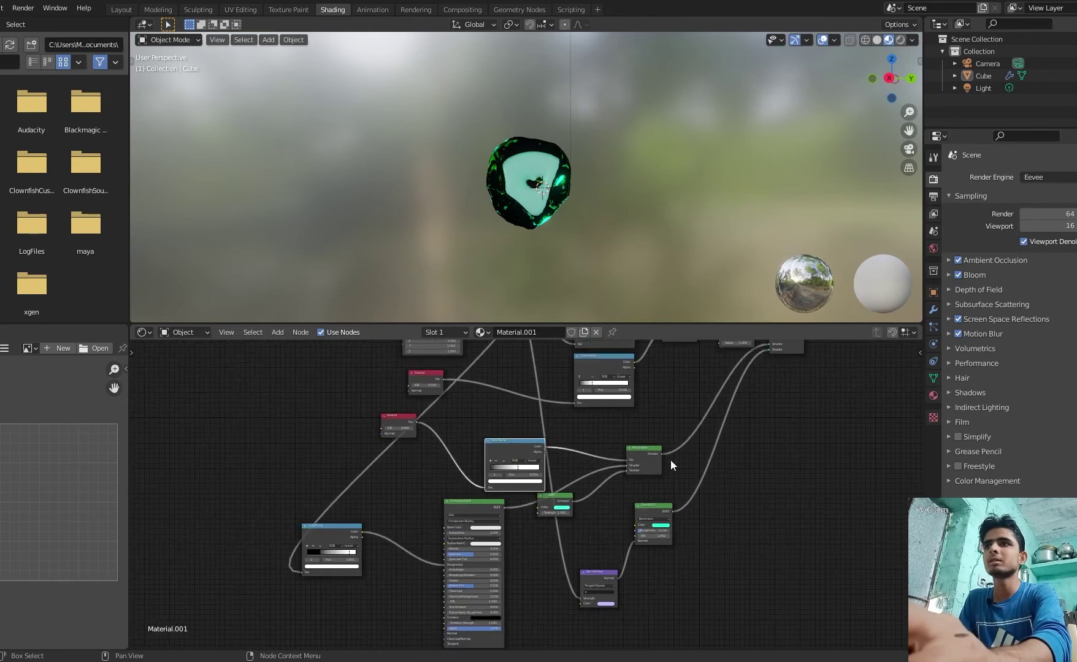
Examine the complete node tree from the texture mapping through the shaders and compare it with the crystal preview
{"action": "middle_click_drag", "start_coordinate": [657, 394], "coordinate": [640, 443]}
{"action": "scroll", "coordinate": [645, 443], "scroll_direction": "up", "scroll_amount": 3}
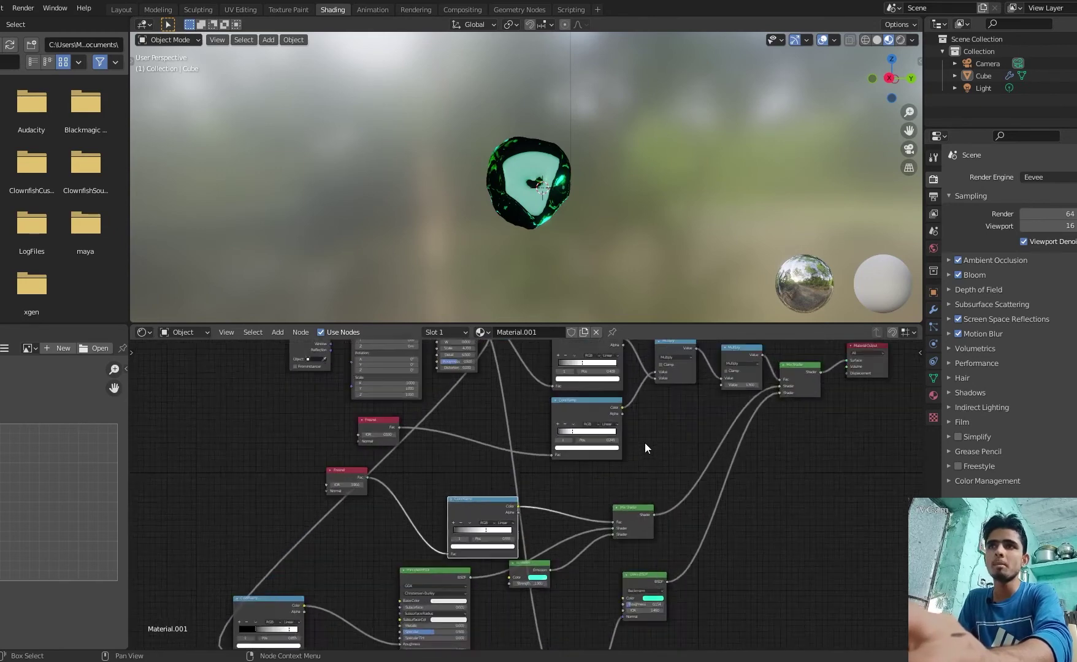
{"action": "scroll", "coordinate": [701, 415], "scroll_direction": "down", "scroll_amount": 3}
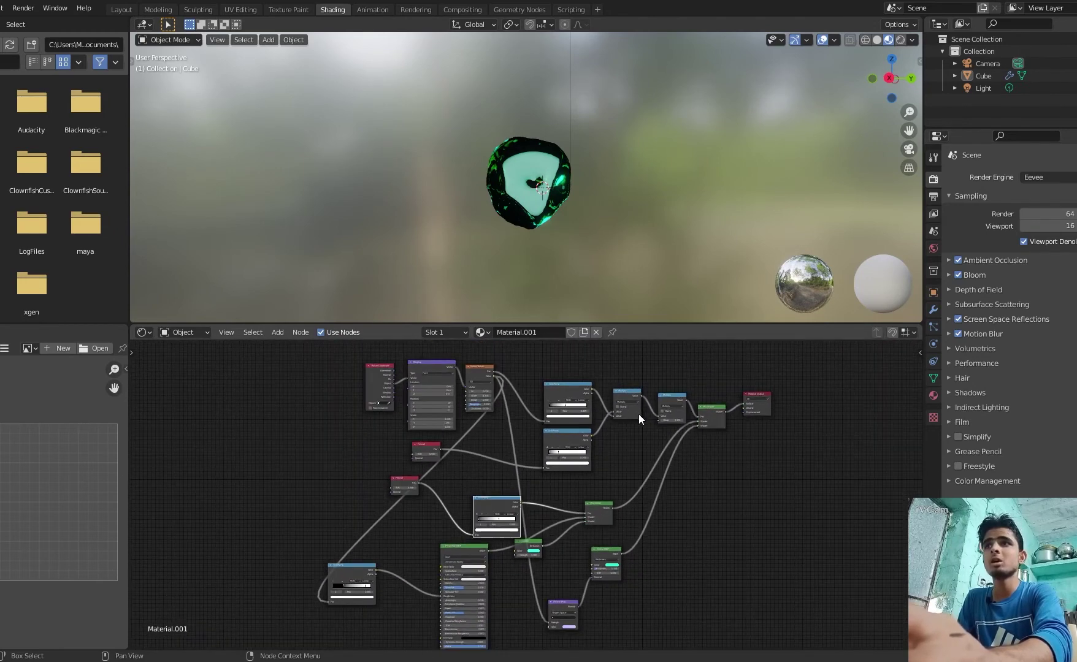
{"action": "scroll", "coordinate": [640, 417], "scroll_direction": "up", "scroll_amount": 3}
{"action": "middle_click_drag", "start_coordinate": [643, 423], "coordinate": [701, 517]}
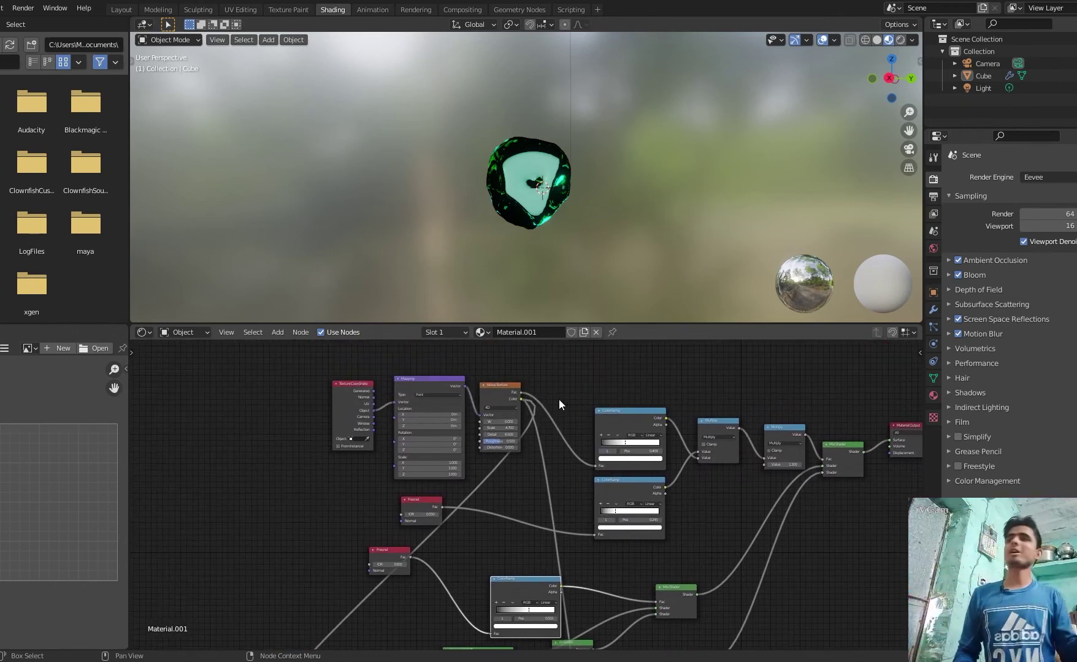
{"action": "scroll", "coordinate": [564, 386], "scroll_direction": "down", "scroll_amount": 1}
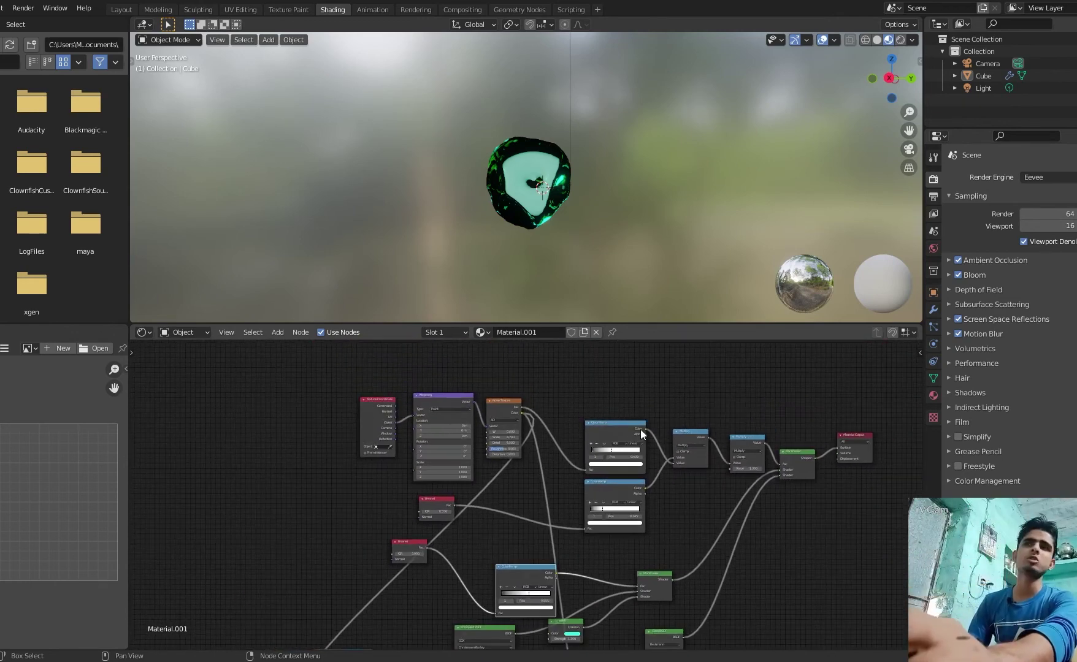
{"action": "scroll", "coordinate": [616, 253], "scroll_direction": "up", "scroll_amount": 2}
{"action": "scroll", "coordinate": [619, 257], "scroll_direction": "down", "scroll_amount": 2}
{"action": "scroll", "coordinate": [648, 288], "scroll_direction": "up", "scroll_amount": 1}
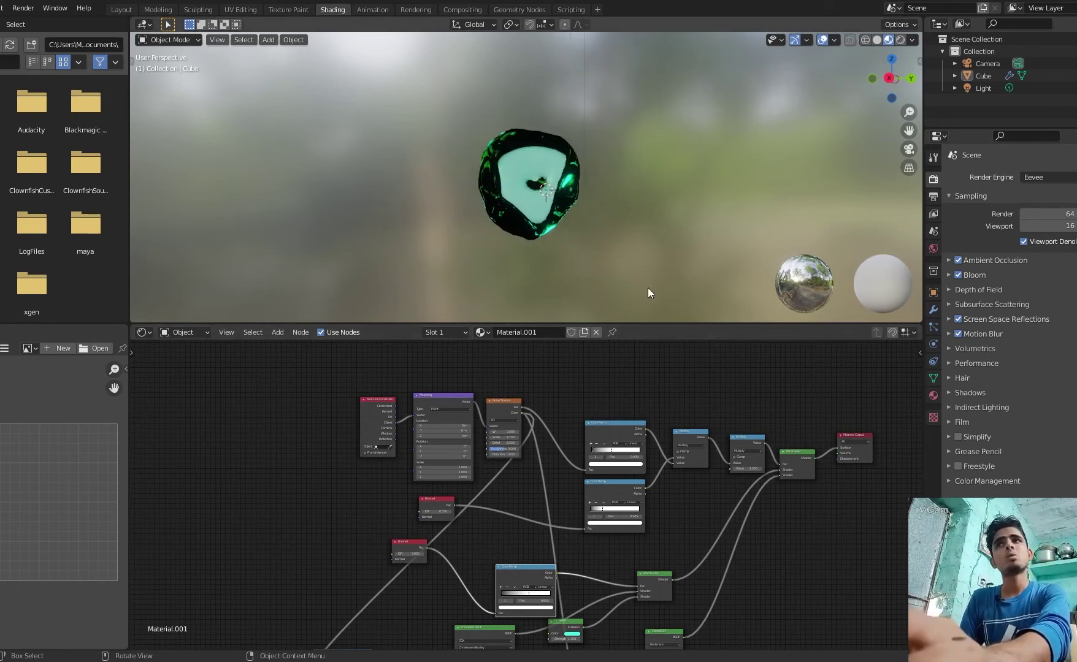
{"action": "scroll", "coordinate": [676, 381], "scroll_direction": "down", "scroll_amount": 3}
{"action": "middle_click_drag", "start_coordinate": [693, 388], "coordinate": [695, 364]}
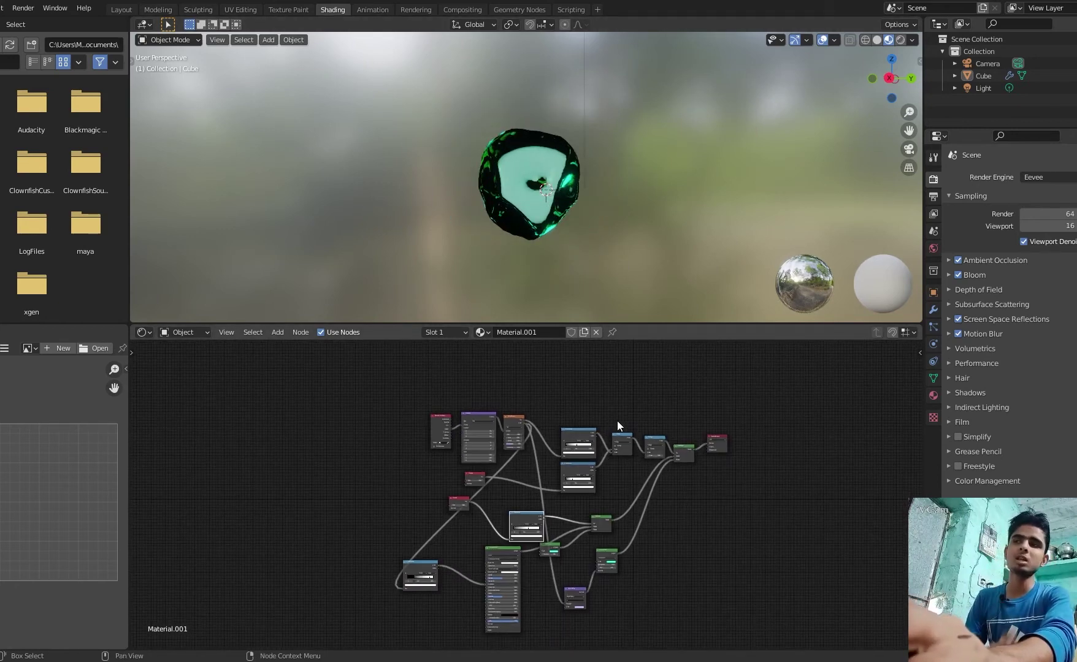
{"action": "scroll", "coordinate": [617, 421], "scroll_direction": "up", "scroll_amount": 4}
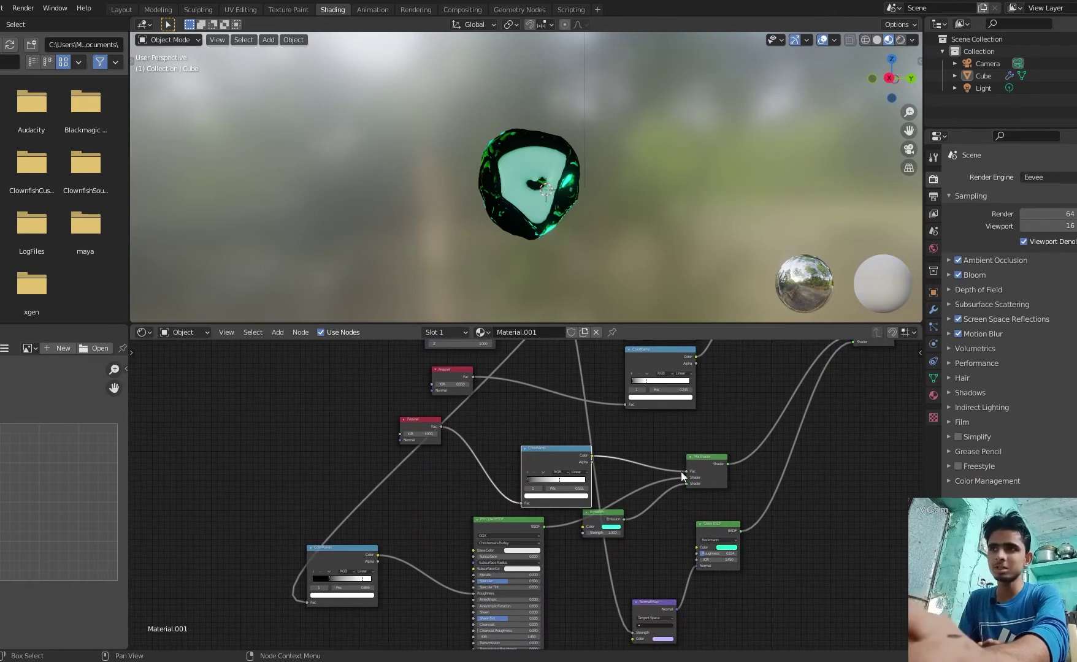
{"action": "scroll", "coordinate": [683, 505], "scroll_direction": "down", "scroll_amount": 1}
{"action": "middle_click_drag", "start_coordinate": [668, 539], "coordinate": [665, 471]}
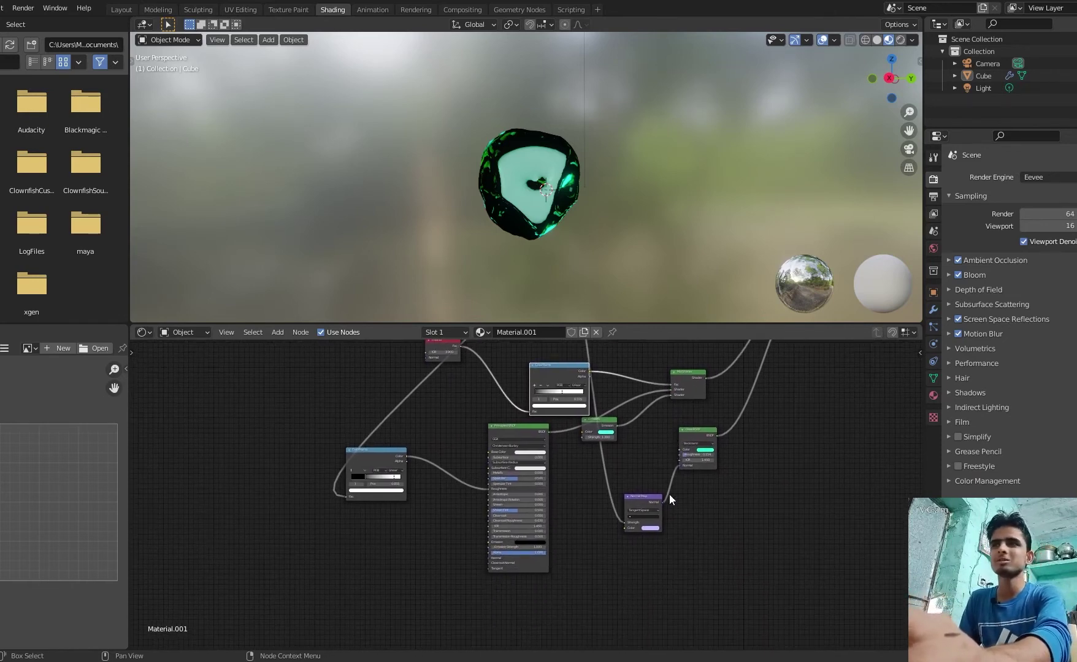
{"action": "scroll", "coordinate": [741, 520], "scroll_direction": "up", "scroll_amount": 2}
{"action": "middle_click_drag", "start_coordinate": [792, 484], "coordinate": [764, 552]}
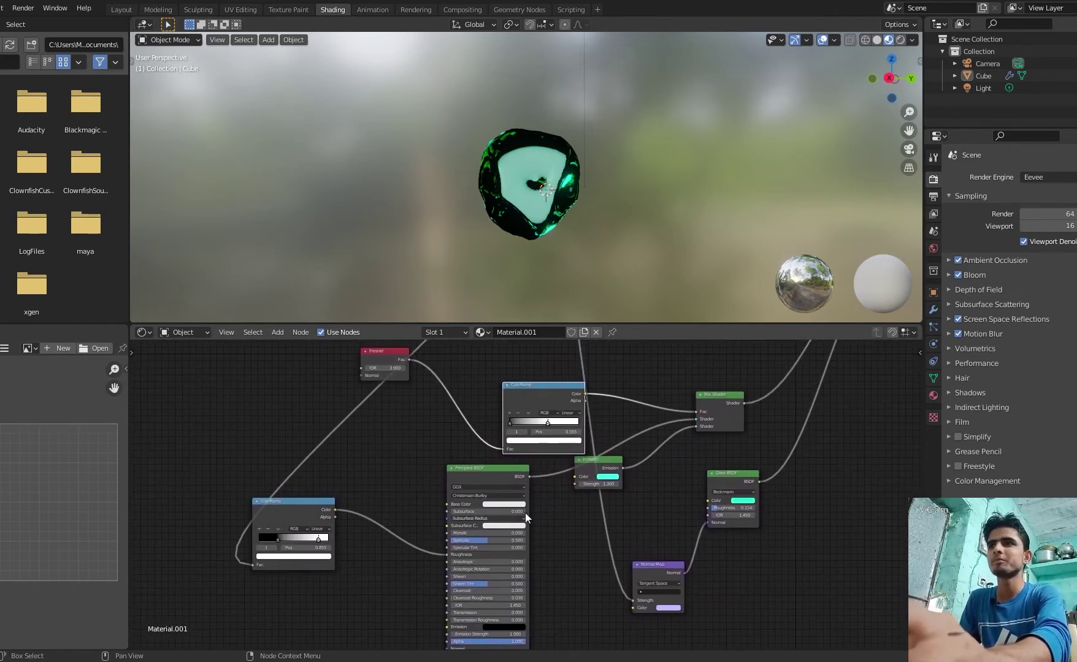
Try an Emission Strength of 2, settle on 0.400, and view the crystal from another side
{"action": "scroll", "coordinate": [747, 491], "scroll_direction": "up", "scroll_amount": 3}
{"action": "middle_click_drag", "start_coordinate": [741, 478], "coordinate": [688, 585]}
{"action": "scroll", "coordinate": [692, 535], "scroll_direction": "down", "scroll_amount": 2}
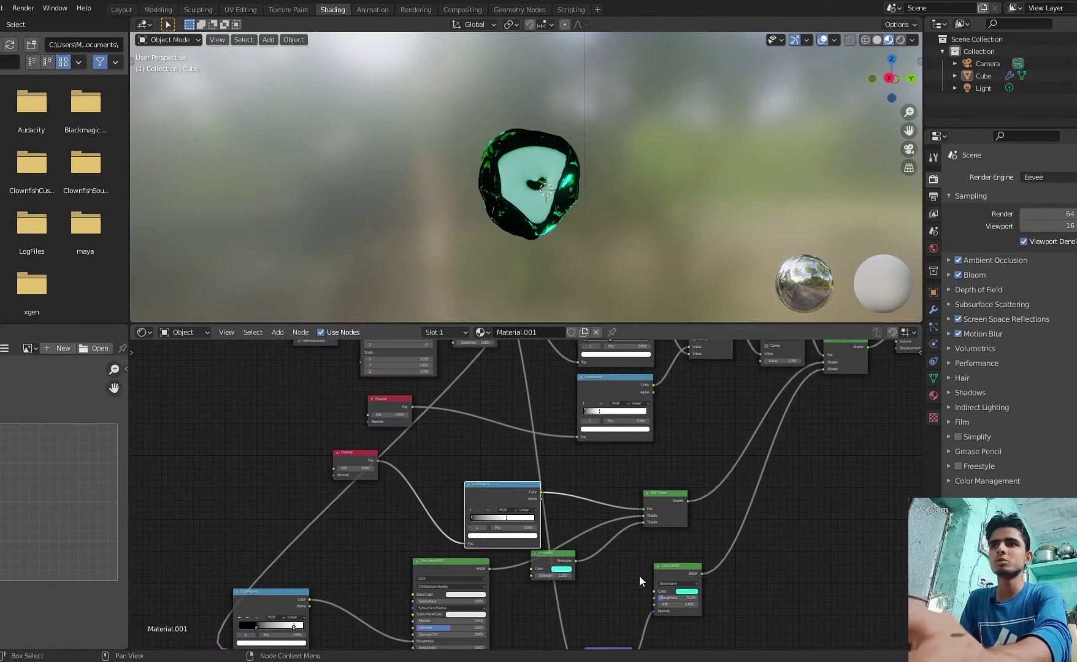
{"action": "scroll", "coordinate": [639, 580], "scroll_direction": "up", "scroll_amount": 1}
{"action": "left_click", "coordinate": [555, 597]}
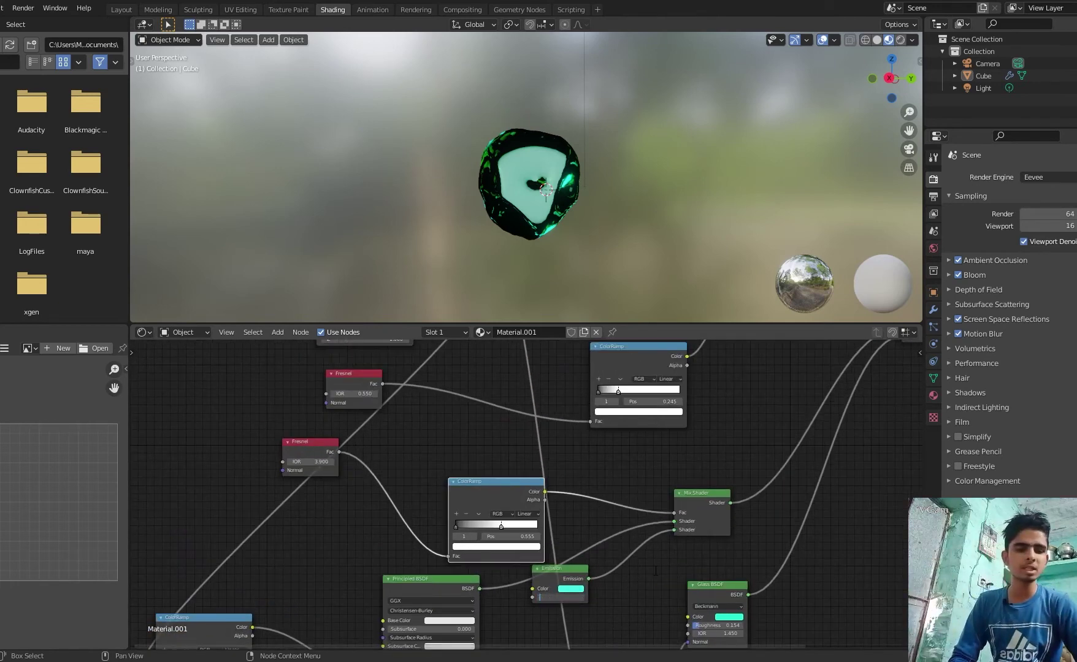
{"action": "type", "text": "2"}
{"action": "key", "text": "Return"}
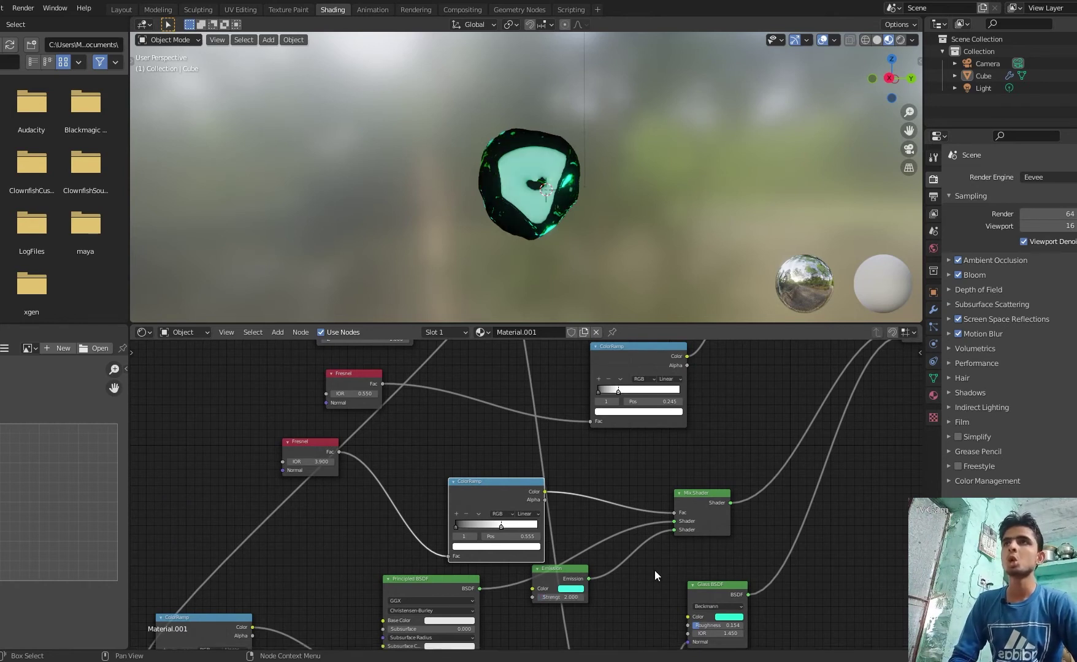
{"action": "mouse_move", "coordinate": [561, 596]}
{"action": "left_mouse_down"}
{"action": "mouse_move", "coordinate": [521, 596]}
{"action": "mouse_move", "coordinate": [546, 596]}
{"action": "left_mouse_up"}
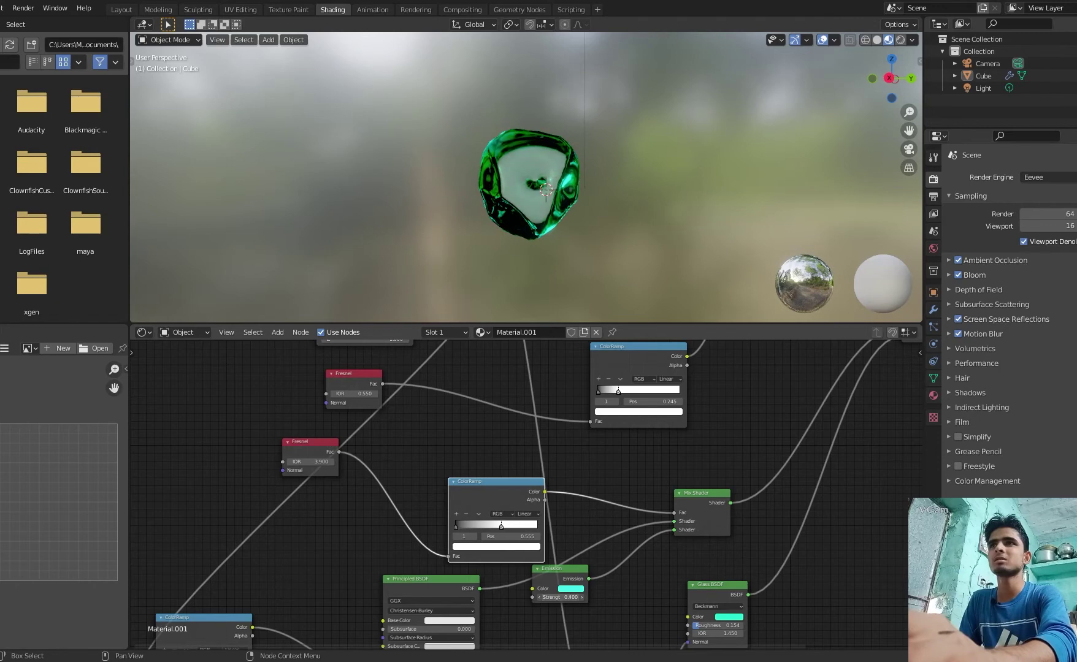
{"action": "left_click_drag", "start_coordinate": [893, 93], "coordinate": [745, 93]}
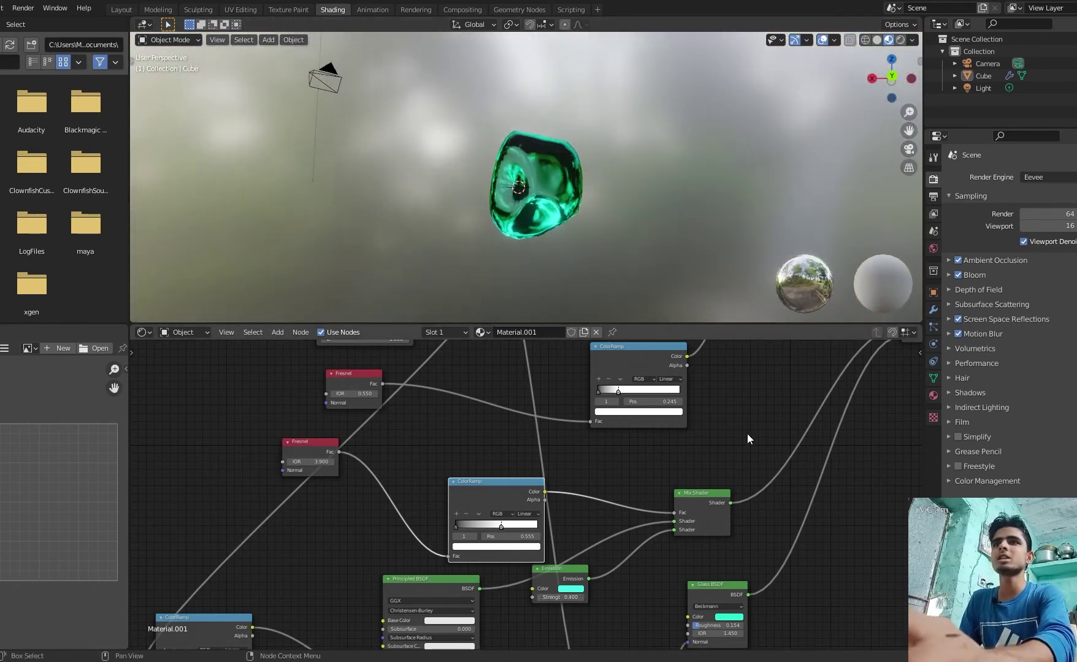
Change the Glass BSDF's Color to cyan with hue 0.533 and saturation 1.000
{"action": "scroll", "coordinate": [746, 453], "scroll_direction": "down", "scroll_amount": 3}
{"action": "scroll", "coordinate": [742, 506], "scroll_direction": "up", "scroll_amount": 3}
{"action": "middle_click_drag", "start_coordinate": [749, 491], "coordinate": [749, 375]}
{"action": "left_click", "coordinate": [675, 505]}
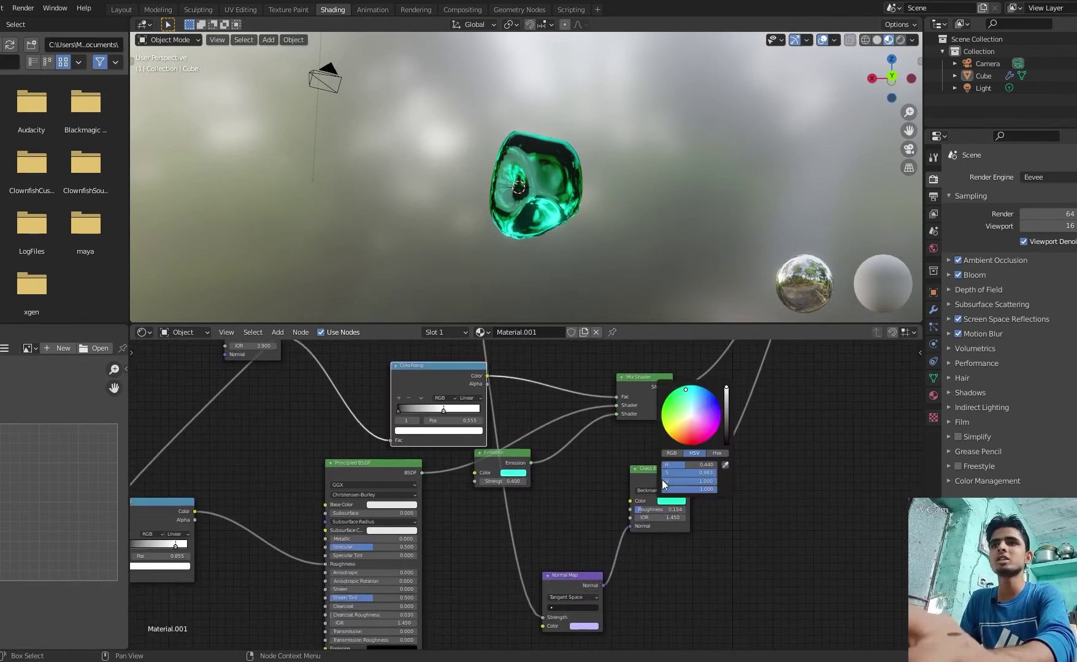
{"action": "left_click", "coordinate": [688, 393]}
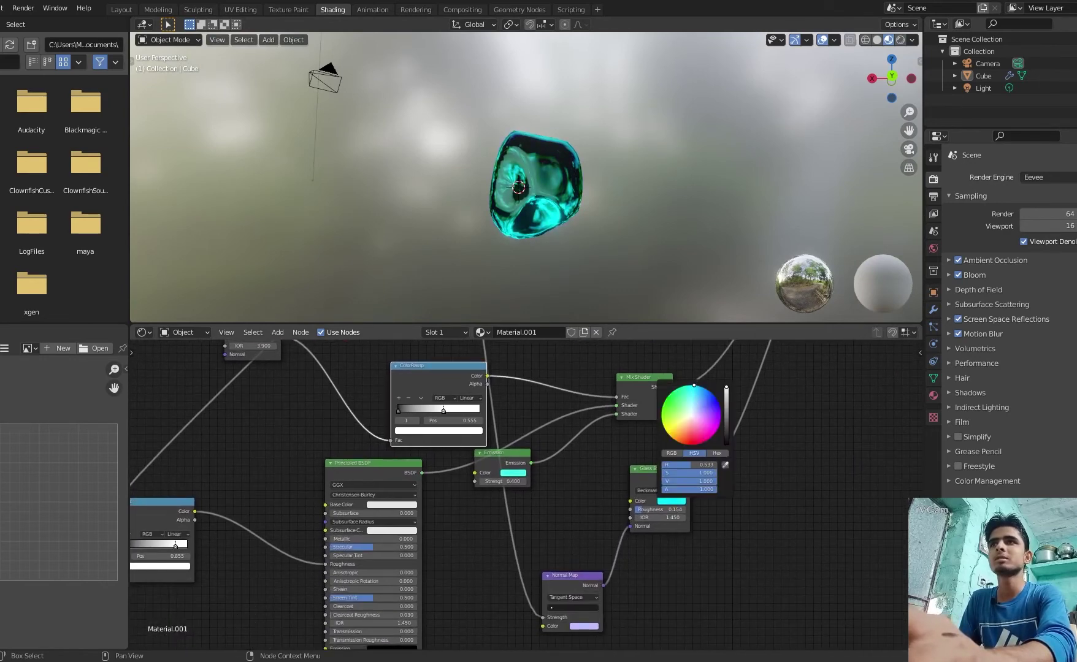
View the crystal from its other side and change the Emission node's Color to a bluer cyan
{"action": "left_click_drag", "start_coordinate": [889, 80], "coordinate": [1021, 80]}
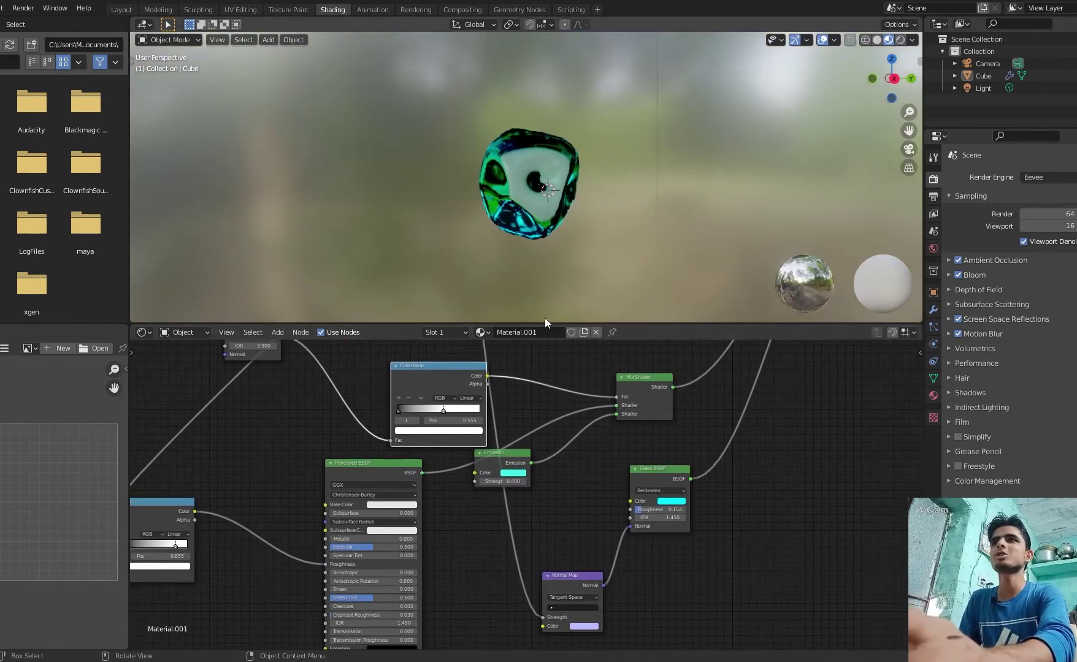
{"action": "left_click", "coordinate": [516, 474]}
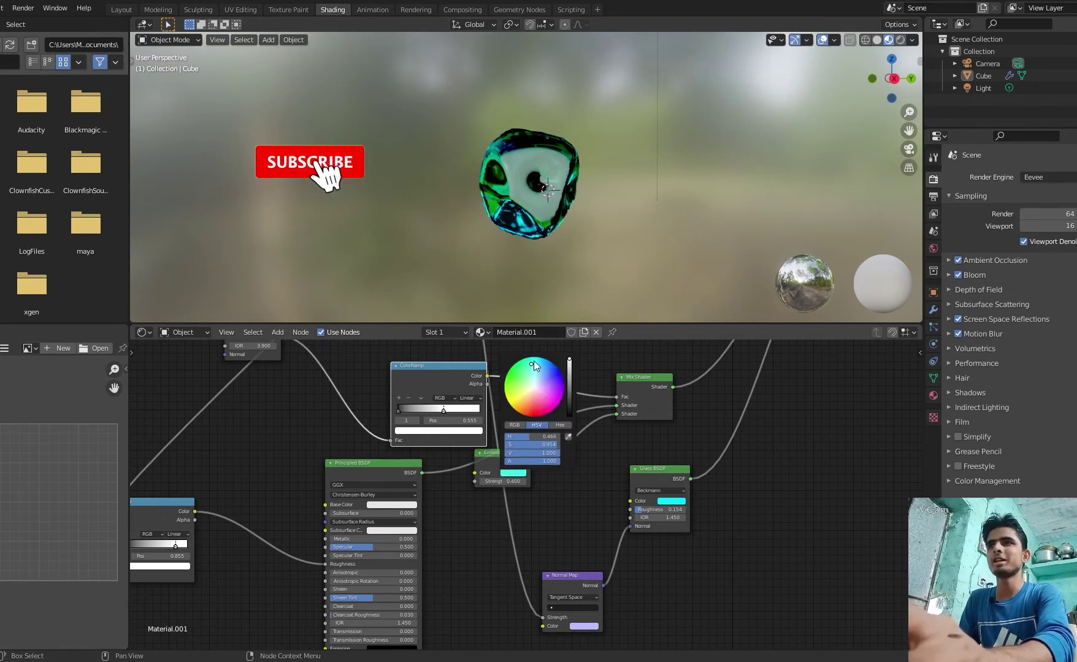
{"action": "mouse_move", "coordinate": [525, 367]}
{"action": "left_mouse_down"}
{"action": "mouse_move", "coordinate": [542, 387]}
{"action": "mouse_move", "coordinate": [535, 409]}
{"action": "mouse_move", "coordinate": [542, 358]}
{"action": "left_mouse_up"}
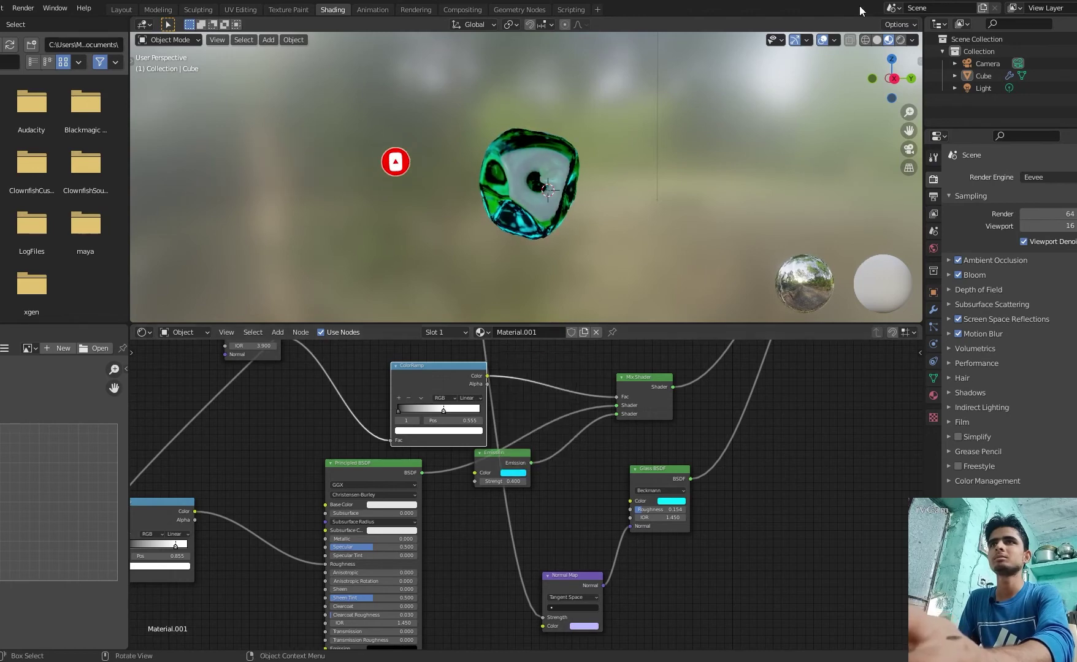
Inspect the recoloured crystal from several sides and review the whole material node tree
{"action": "left_click_drag", "start_coordinate": [898, 72], "coordinate": [703, 215]}
{"action": "scroll", "coordinate": [850, 117], "scroll_direction": "down", "scroll_amount": 4}
{"action": "scroll", "coordinate": [704, 215], "scroll_direction": "up", "scroll_amount": 9}
{"action": "scroll", "coordinate": [706, 210], "scroll_direction": "down", "scroll_amount": 4}
{"action": "left_click_drag", "start_coordinate": [891, 82], "coordinate": [678, 84]}
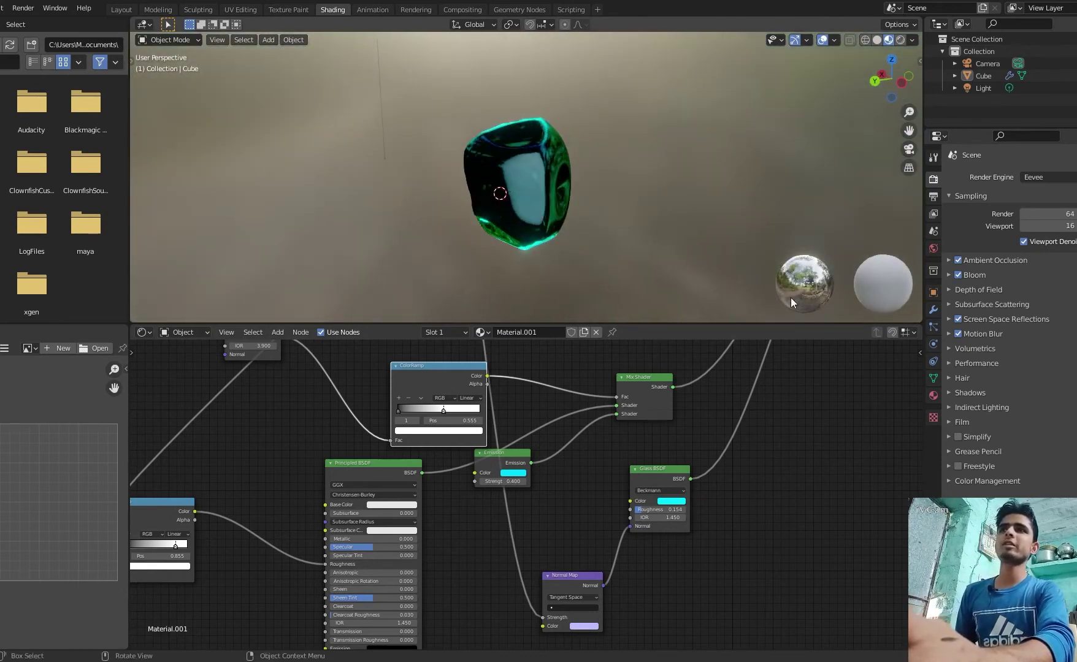
{"action": "scroll", "coordinate": [774, 439], "scroll_direction": "down", "scroll_amount": 14}
{"action": "middle_click_drag", "start_coordinate": [796, 435], "coordinate": [789, 470]}
{"action": "scroll", "coordinate": [789, 470], "scroll_direction": "up", "scroll_amount": 4}
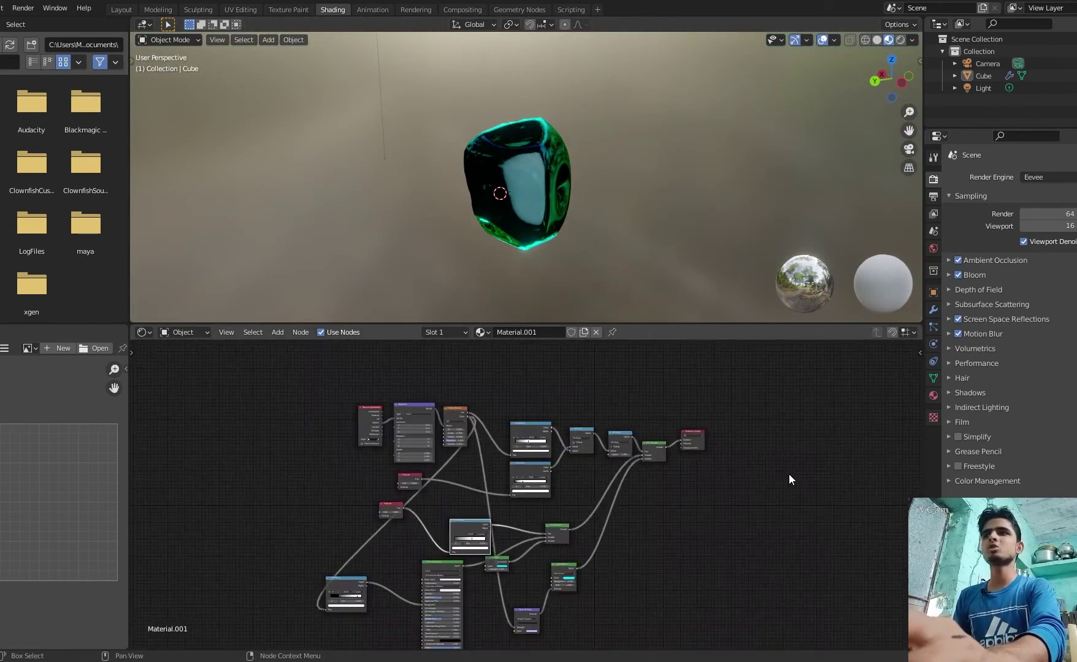
{"action": "scroll", "coordinate": [838, 462], "scroll_direction": "up", "scroll_amount": 3}
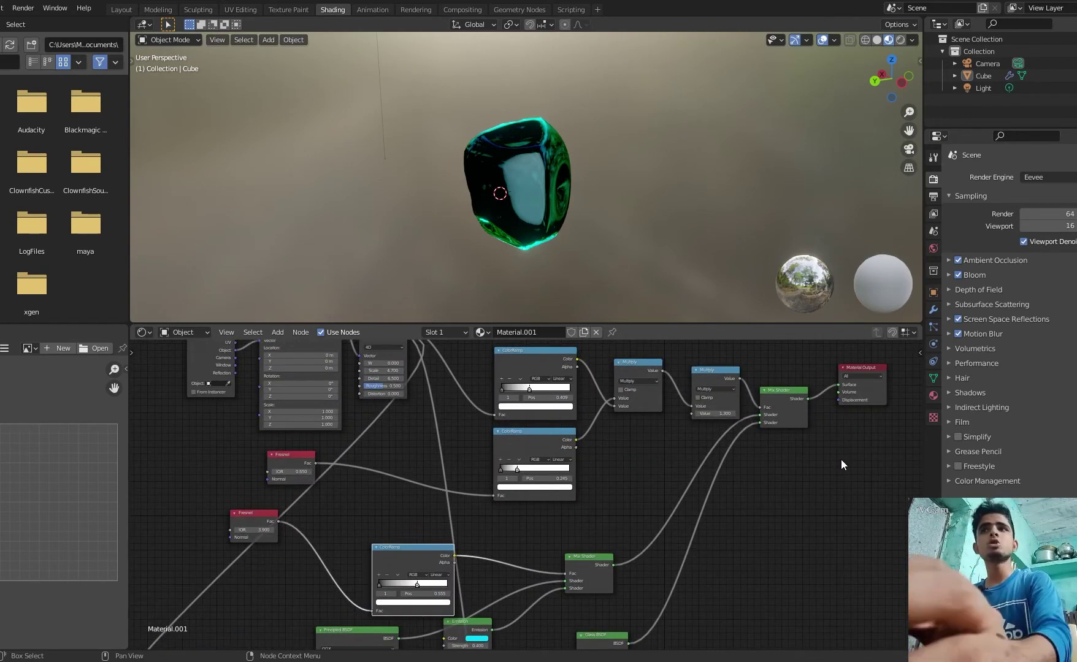
Inspect the crystal from several sides, switch to the Layout workspace, and preview it in Rendered shading before returning to Material Preview
{"action": "scroll", "coordinate": [825, 463], "scroll_direction": "down", "scroll_amount": 3}
{"action": "middle_click_drag", "start_coordinate": [824, 291], "coordinate": [705, 316]}
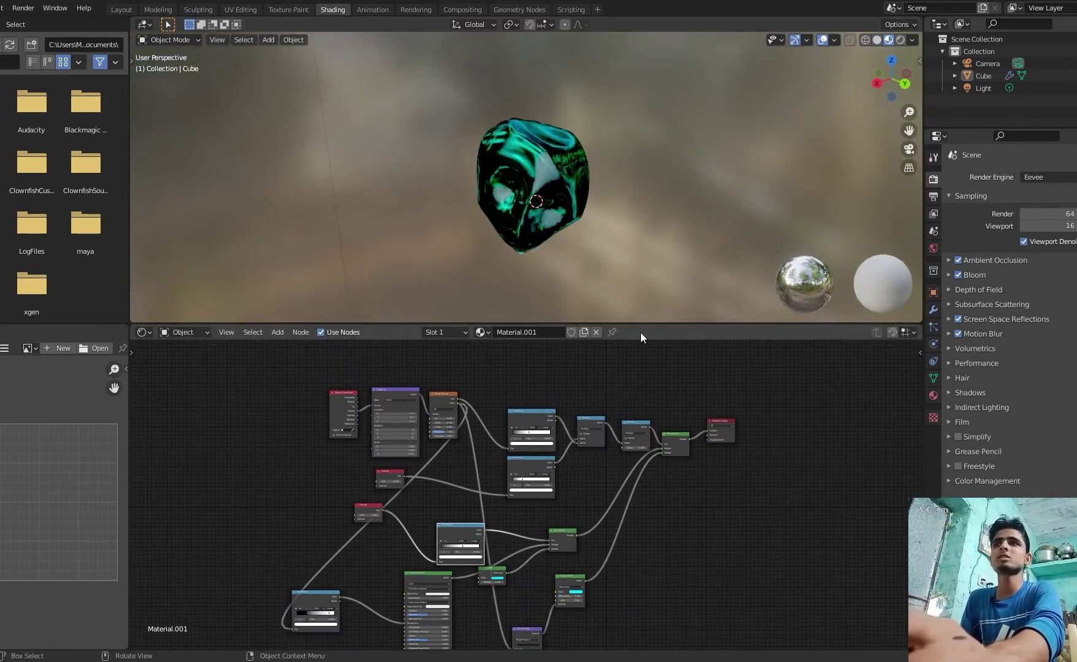
{"action": "left_click_drag", "start_coordinate": [876, 89], "coordinate": [692, 170]}
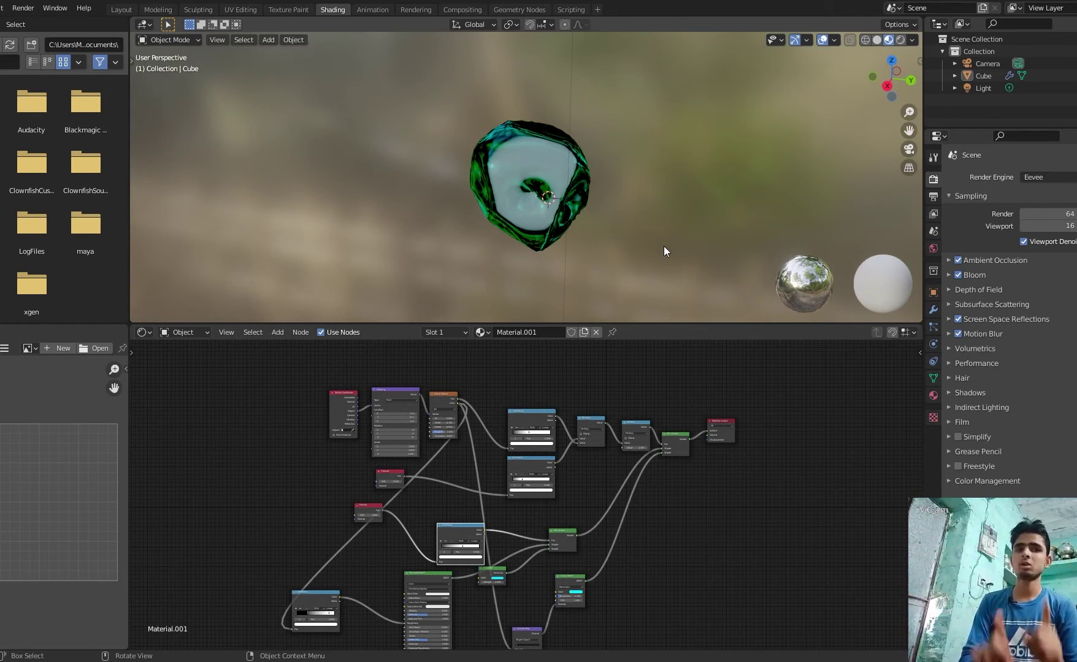
{"action": "left_click", "coordinate": [116, 10]}
{"action": "left_click", "coordinate": [890, 41]}
{"action": "left_click_drag", "start_coordinate": [888, 76], "coordinate": [875, 80]}
{"action": "left_click", "coordinate": [899, 40]}
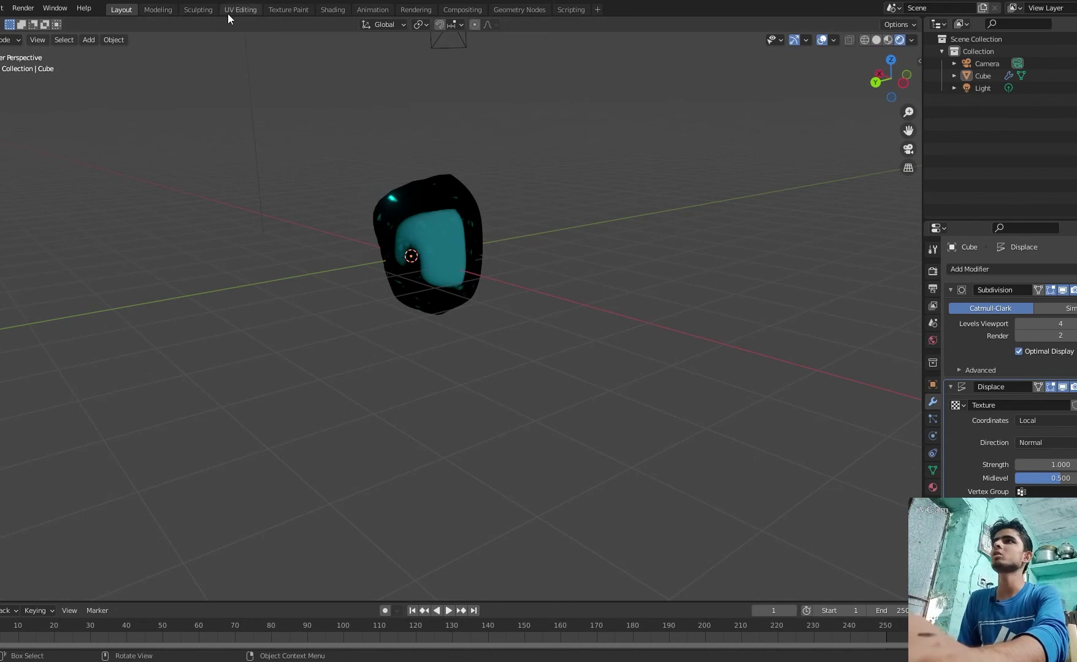
{"action": "left_click", "coordinate": [887, 40]}
{"action": "left_click_drag", "start_coordinate": [889, 79], "coordinate": [878, 61]}
Select the camera and move it to about X 3.1 m and Y 12.1 m
{"action": "left_click", "coordinate": [477, 252]}
{"action": "scroll", "coordinate": [477, 250], "scroll_direction": "down", "scroll_amount": 5}
{"action": "left_click", "coordinate": [988, 63]}
{"action": "scroll", "coordinate": [388, 234], "scroll_direction": "down", "scroll_amount": 2}
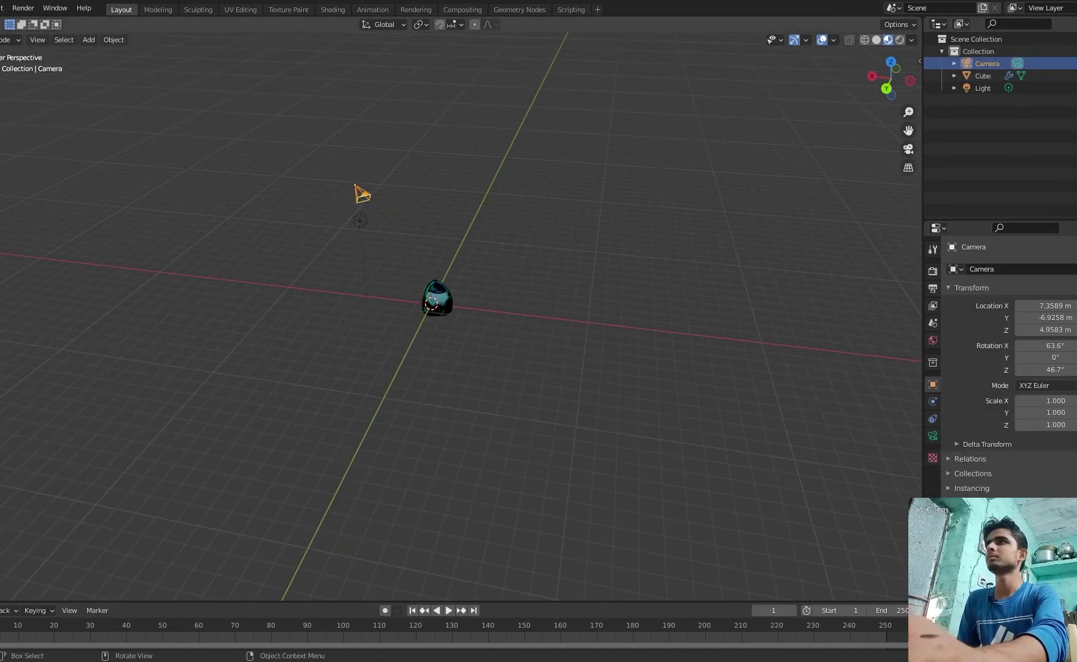
{"action": "left_click", "coordinate": [0, 106]}
{"action": "left_click_drag", "start_coordinate": [337, 201], "coordinate": [276, 323]}
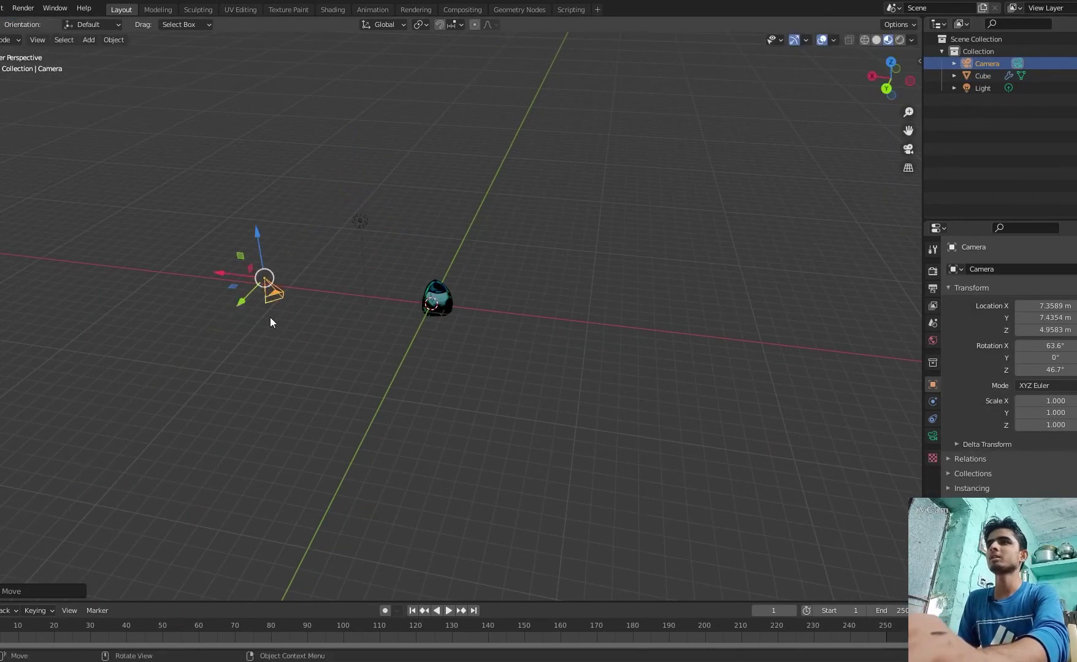
{"action": "left_click_drag", "start_coordinate": [228, 272], "coordinate": [279, 364]}
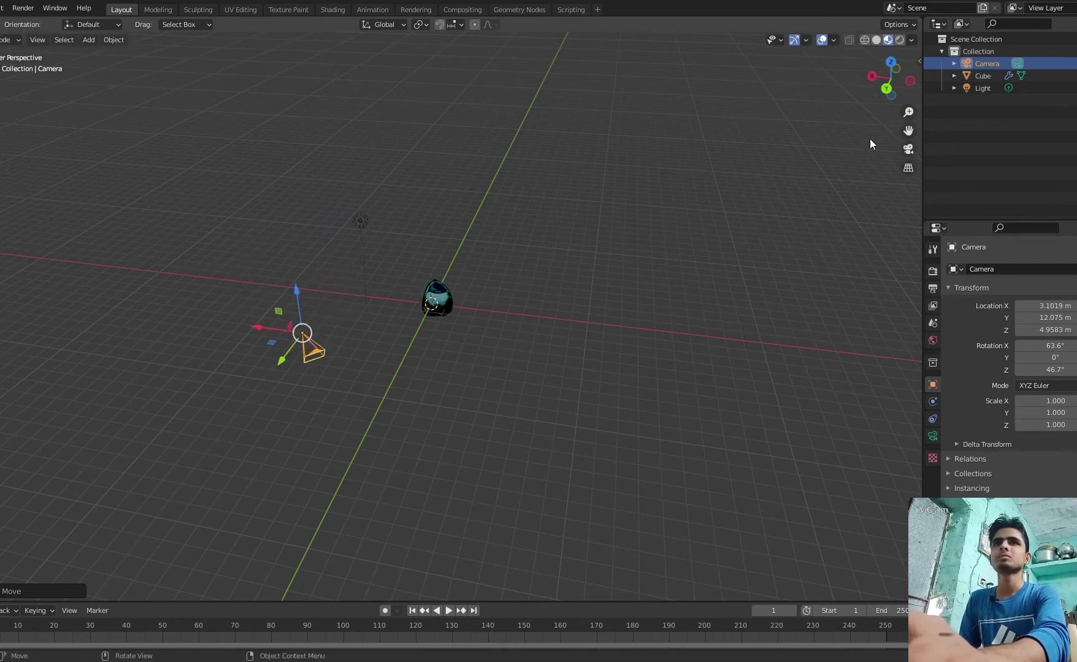
Set the camera's rotation to 90° on X and 0° on Z, and move it along Y to about -5.4 m
{"action": "key", "text": "n"}
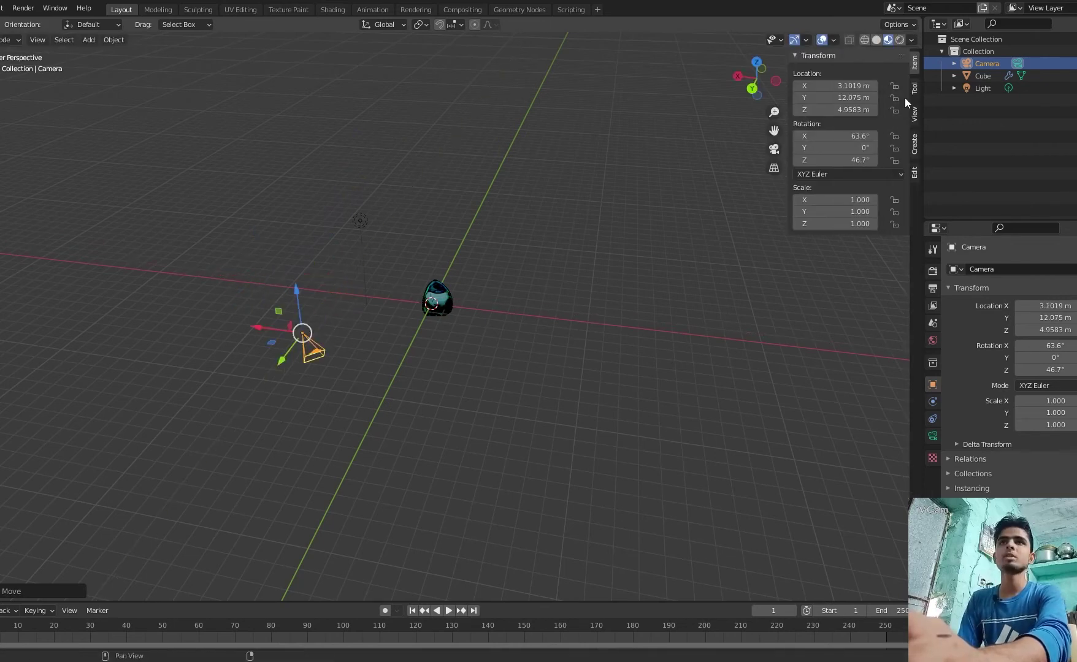
{"action": "left_click", "coordinate": [844, 136]}
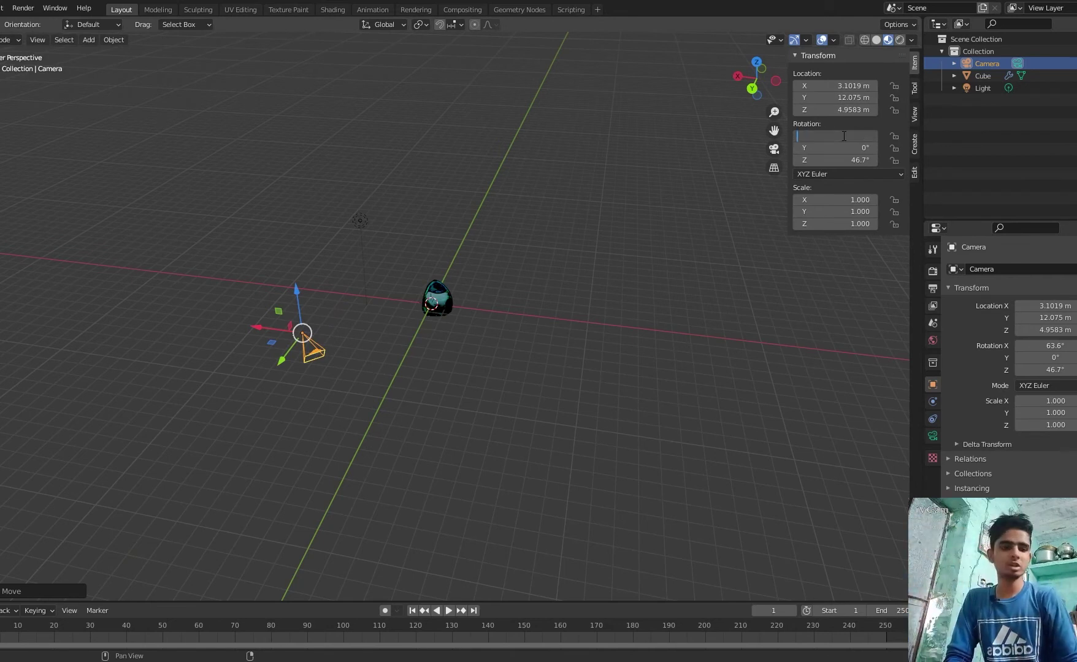
{"action": "type", "text": "0"}
{"action": "key", "text": "Return"}
{"action": "left_click", "coordinate": [844, 136]}
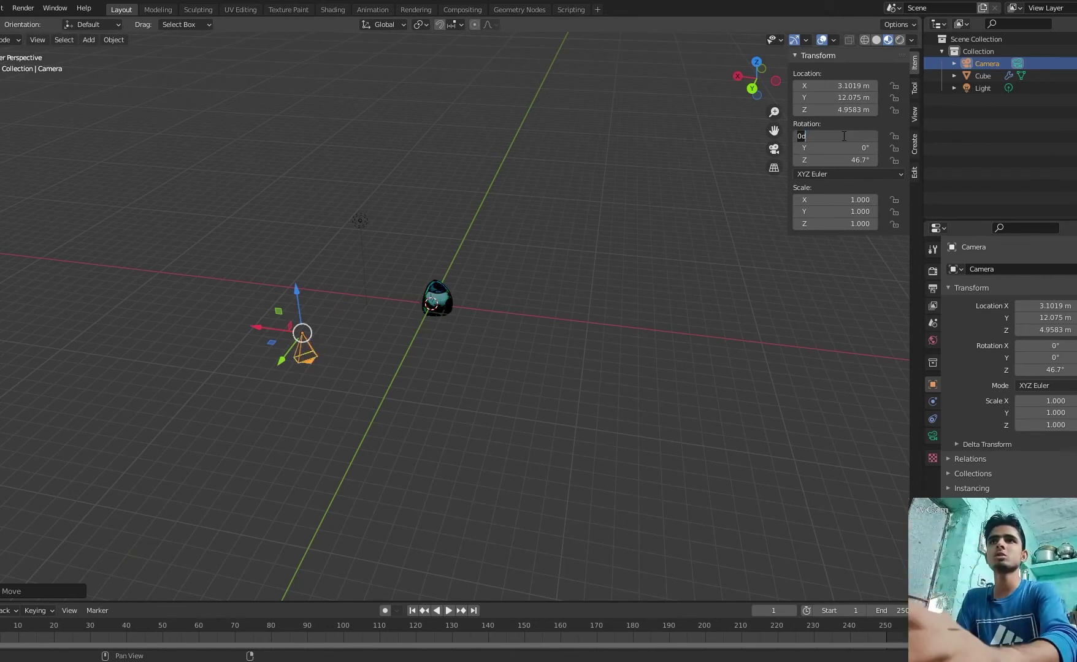
{"action": "key", "text": "Return"}
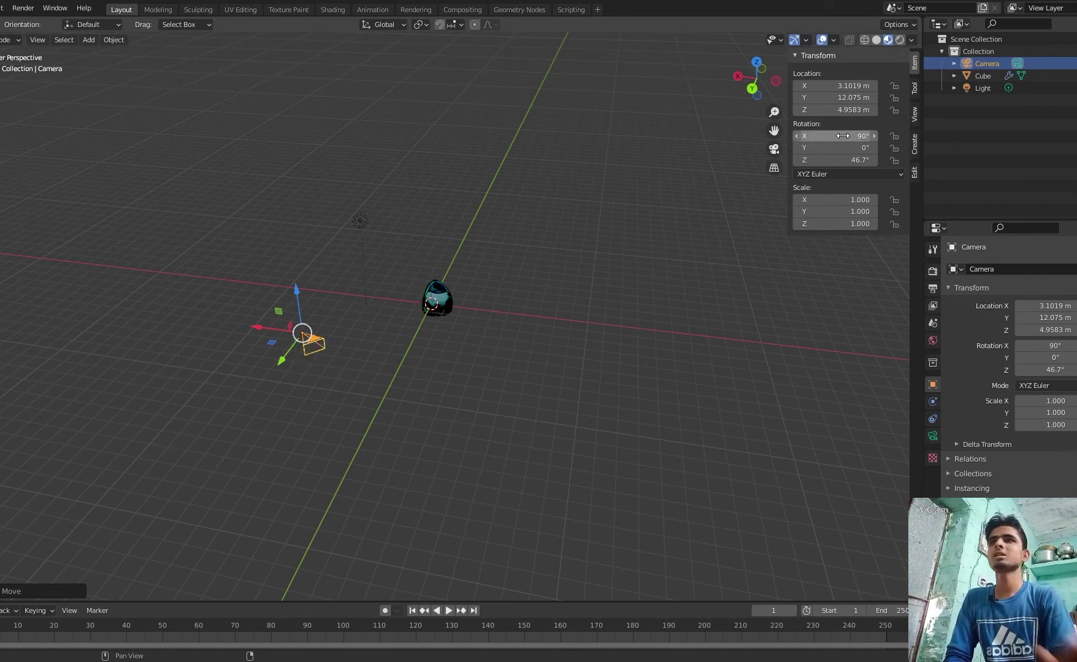
{"action": "left_click", "coordinate": [840, 160]}
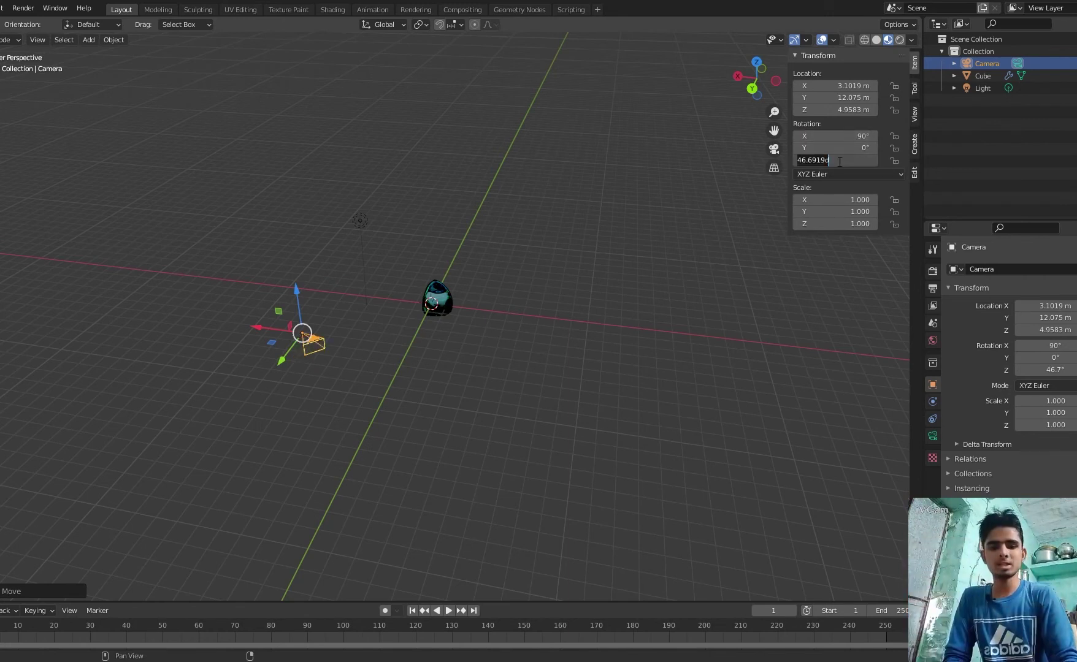
{"action": "type", "text": "0"}
{"action": "key", "text": "Return"}
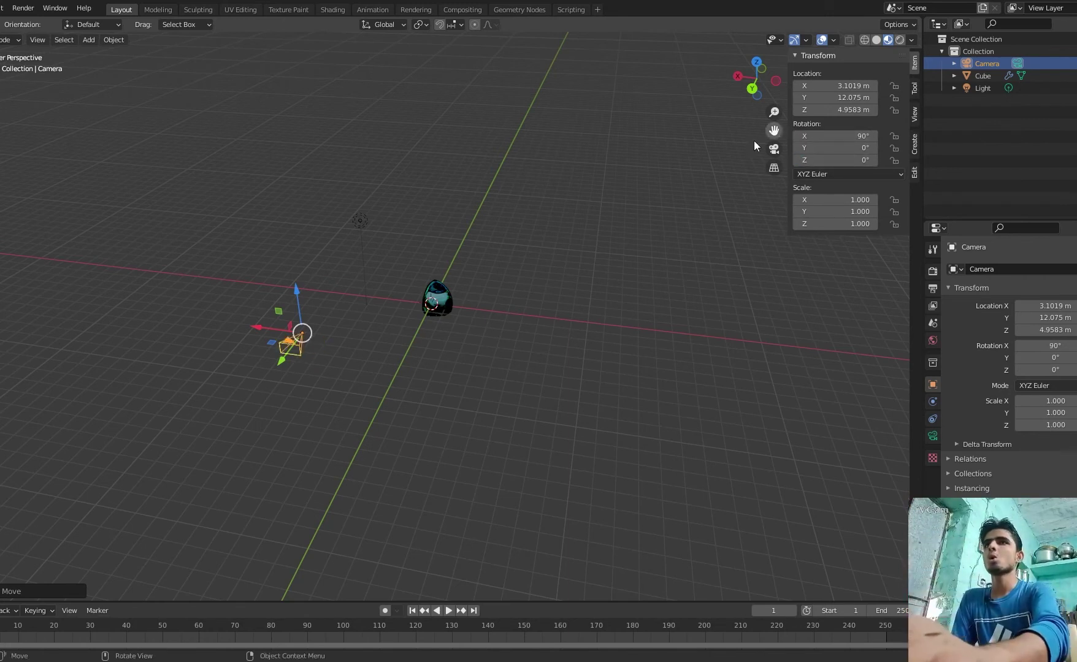
{"action": "left_click_drag", "start_coordinate": [276, 360], "coordinate": [450, 267]}
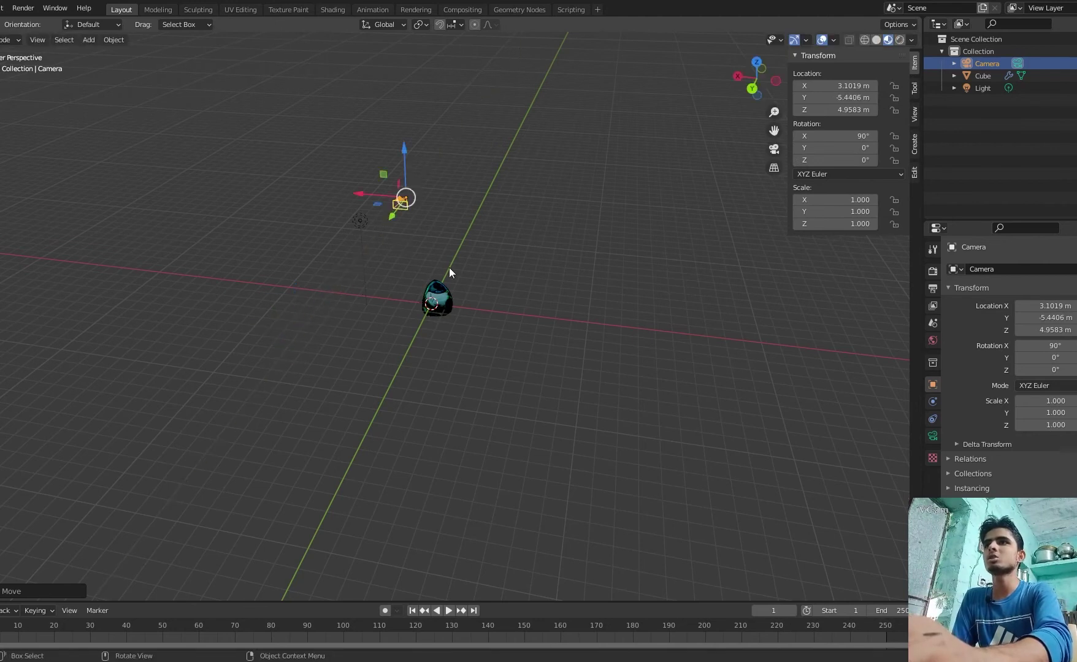
Add a Bezier circle around the crystal, enlarge it to about 12.9 m across and shift it to about X -0.33 m
{"action": "left_click", "coordinate": [451, 294]}
{"action": "key", "text": "alt+a"}
{"action": "key", "text": "shift+a"}
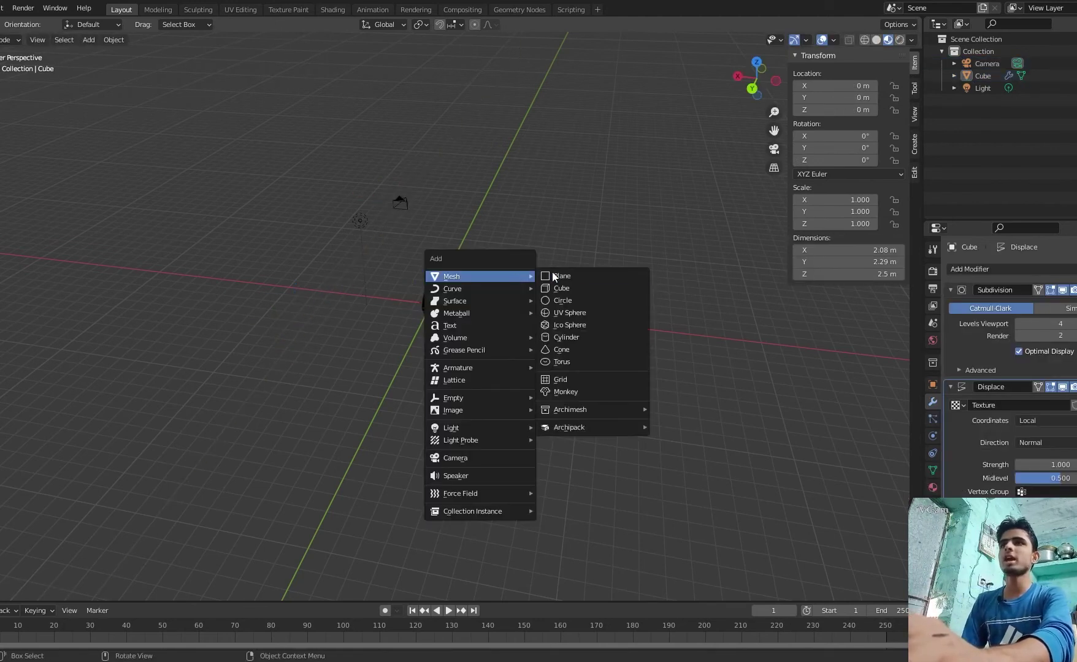
{"action": "mouse_move", "coordinate": [522, 289]}
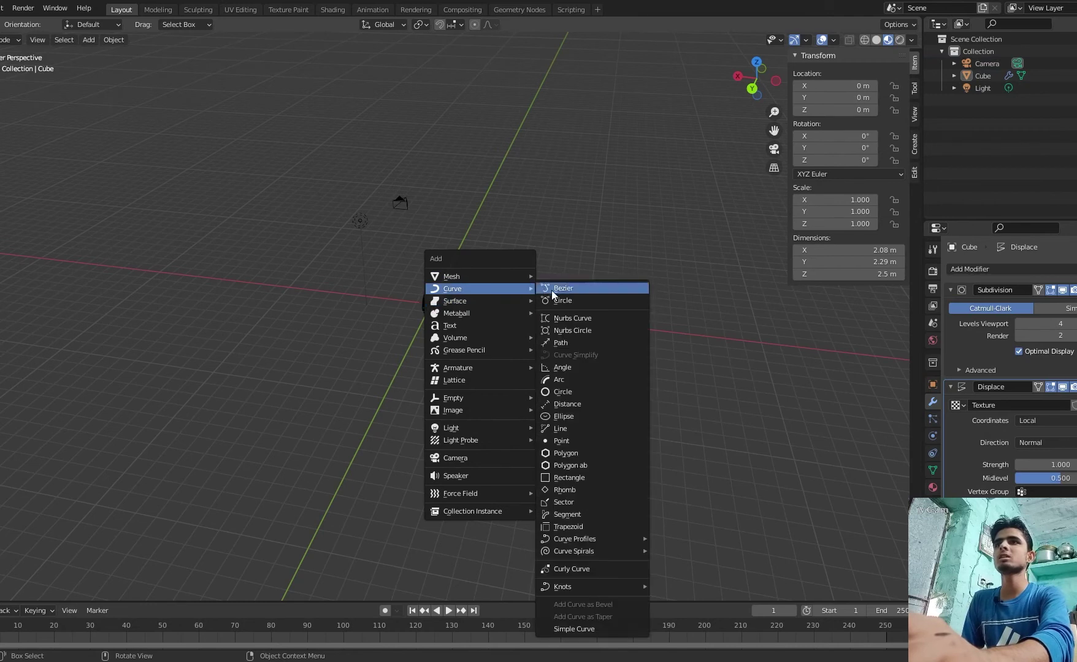
{"action": "left_click", "coordinate": [558, 302]}
{"action": "key", "text": "s"}
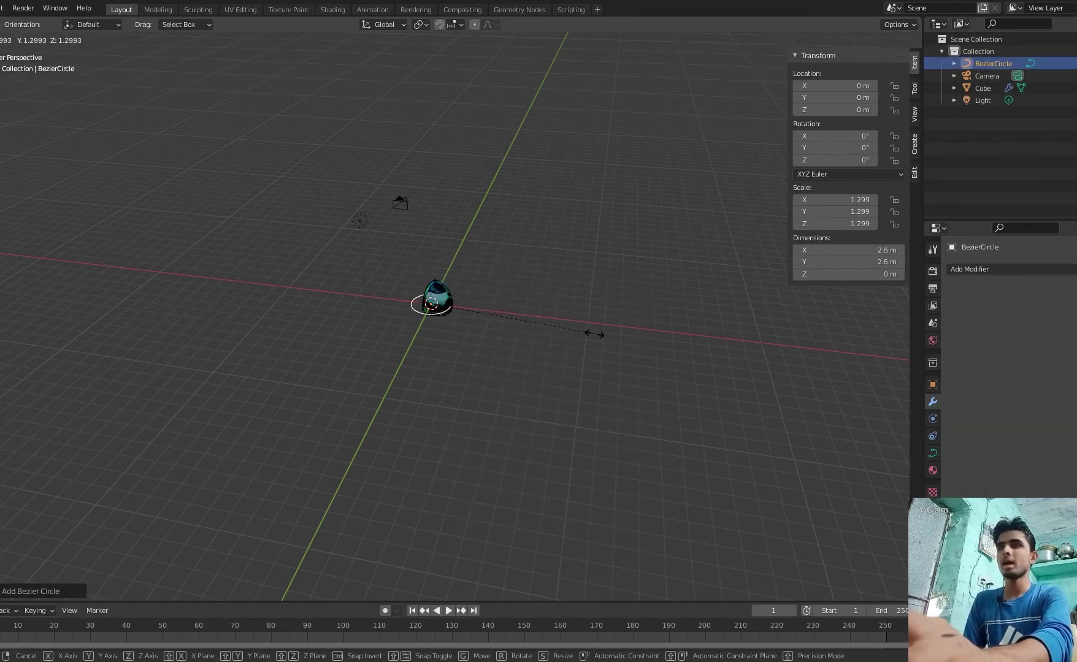
{"action": "left_click", "coordinate": [268, 348]}
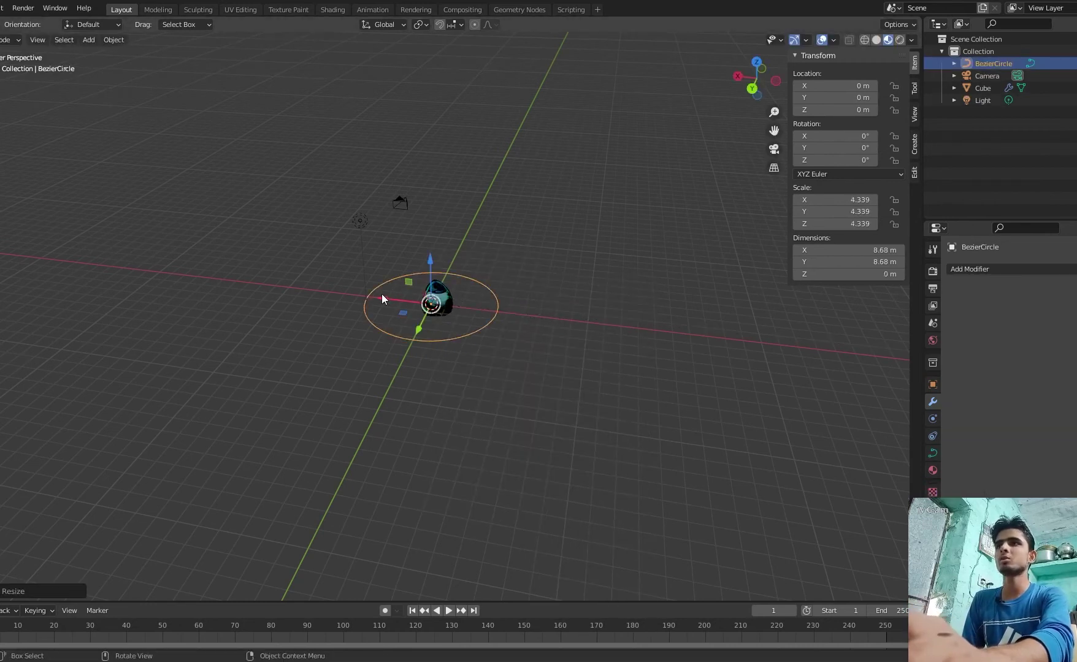
{"action": "key", "text": "g"}
{"action": "left_click", "coordinate": [588, 328]}
{"action": "key", "text": "s"}
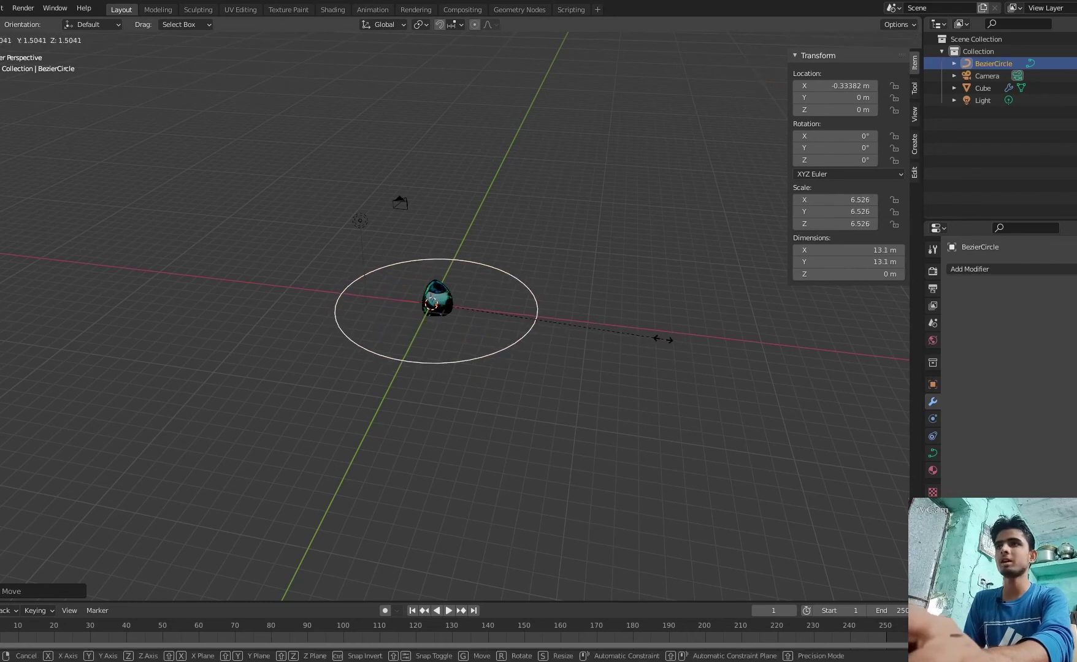
{"action": "left_click", "coordinate": [660, 339]}
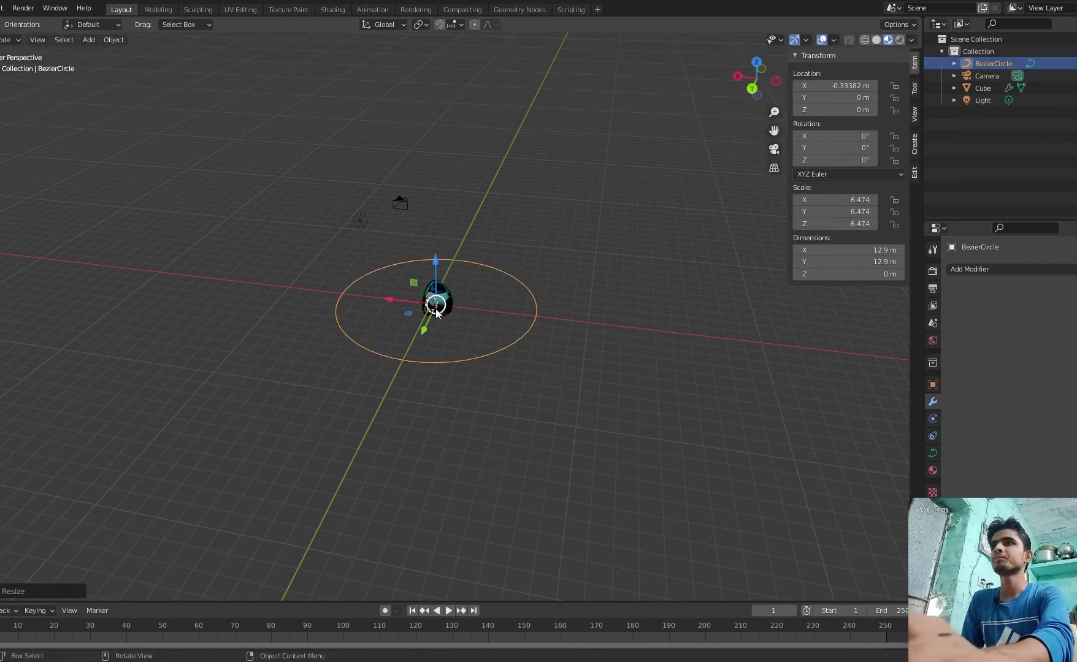
Place the 3D cursor on the Bezier circle's control point on its negative Y side and return to Object Mode
{"action": "key", "text": "shift+space"}
{"action": "key", "text": "space"}
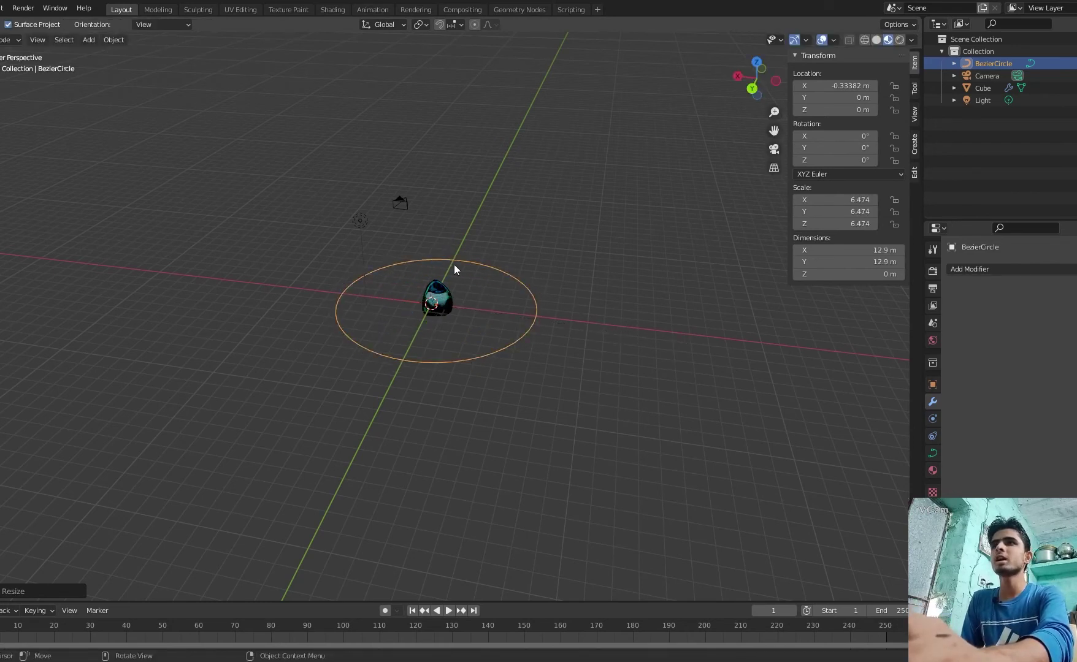
{"action": "key", "text": "Tab"}
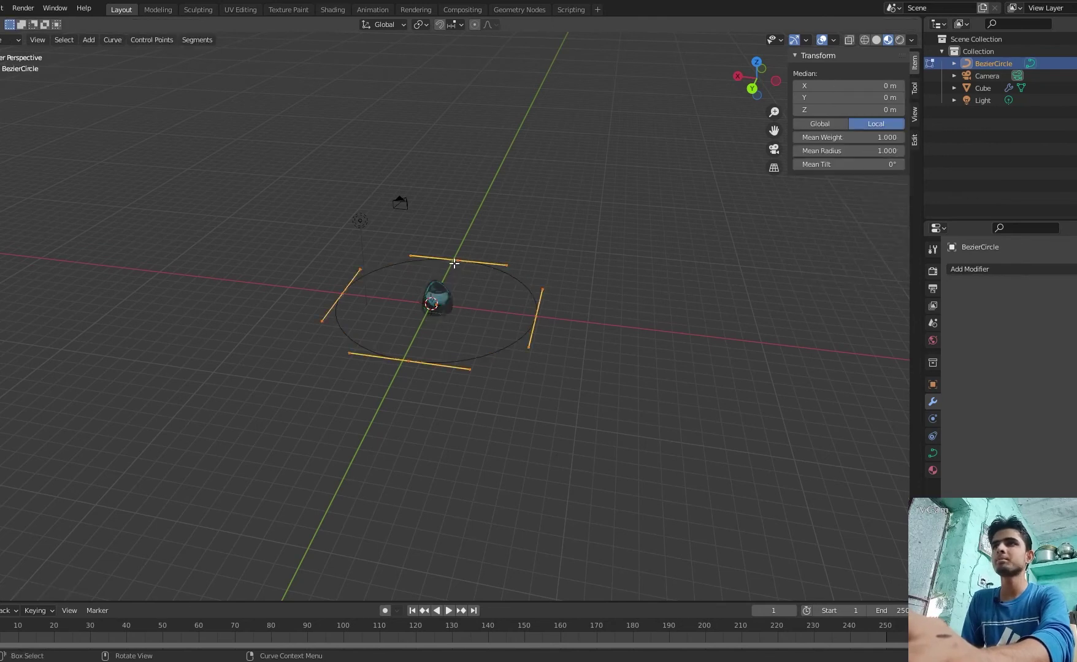
{"action": "left_click", "coordinate": [457, 260]}
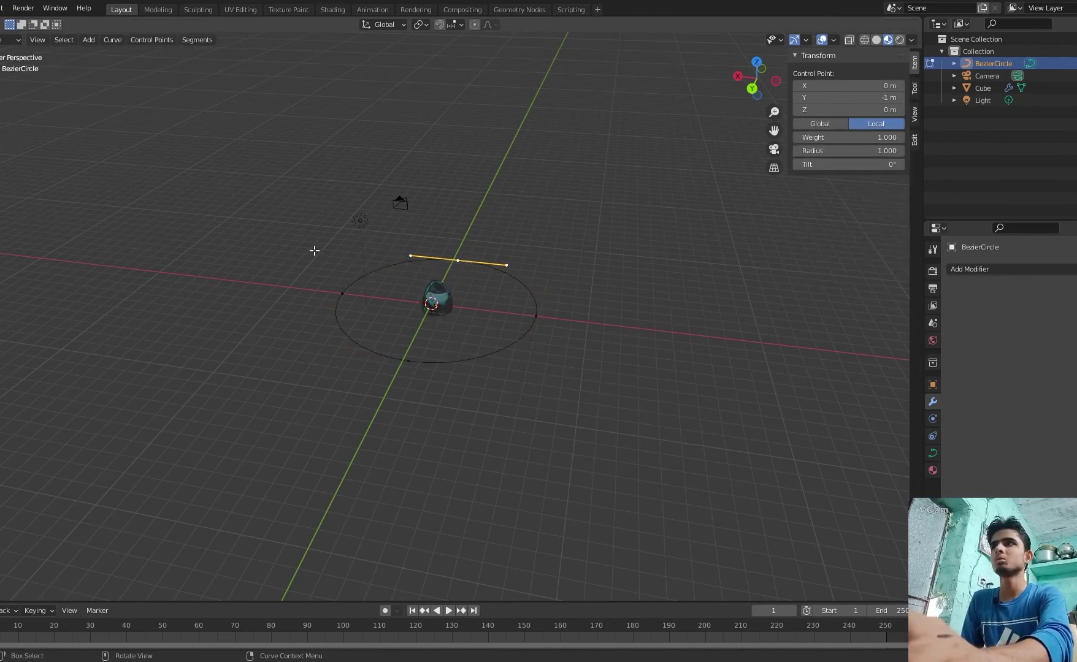
{"action": "key", "text": "shift+space"}
{"action": "key", "text": "space"}
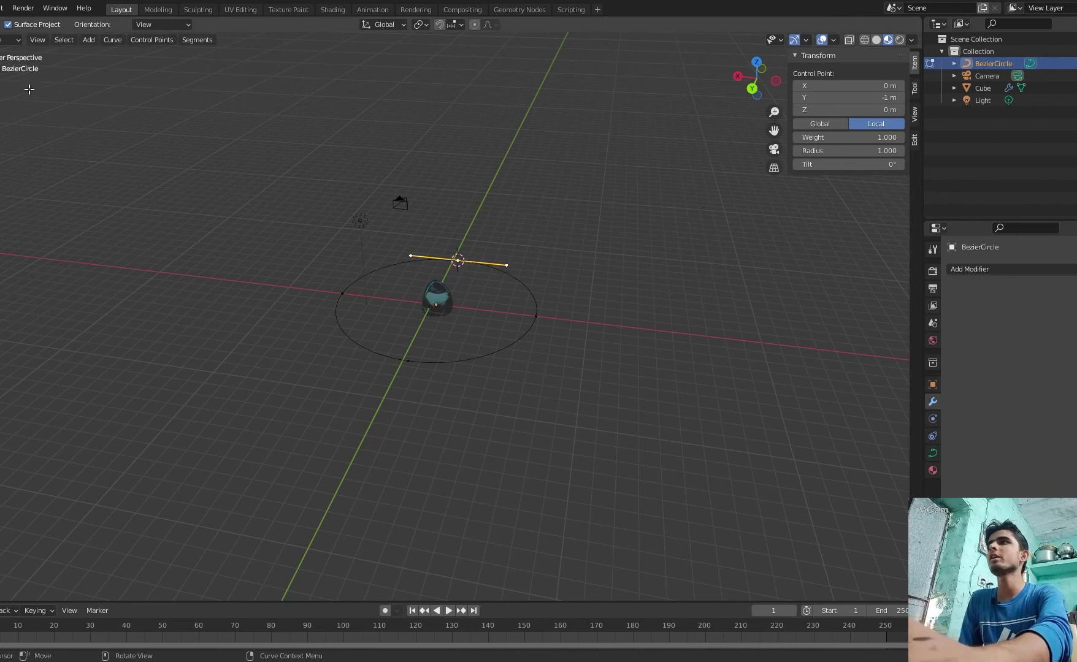
{"action": "key", "text": "Tab"}
{"action": "left_click", "coordinate": [405, 203]}
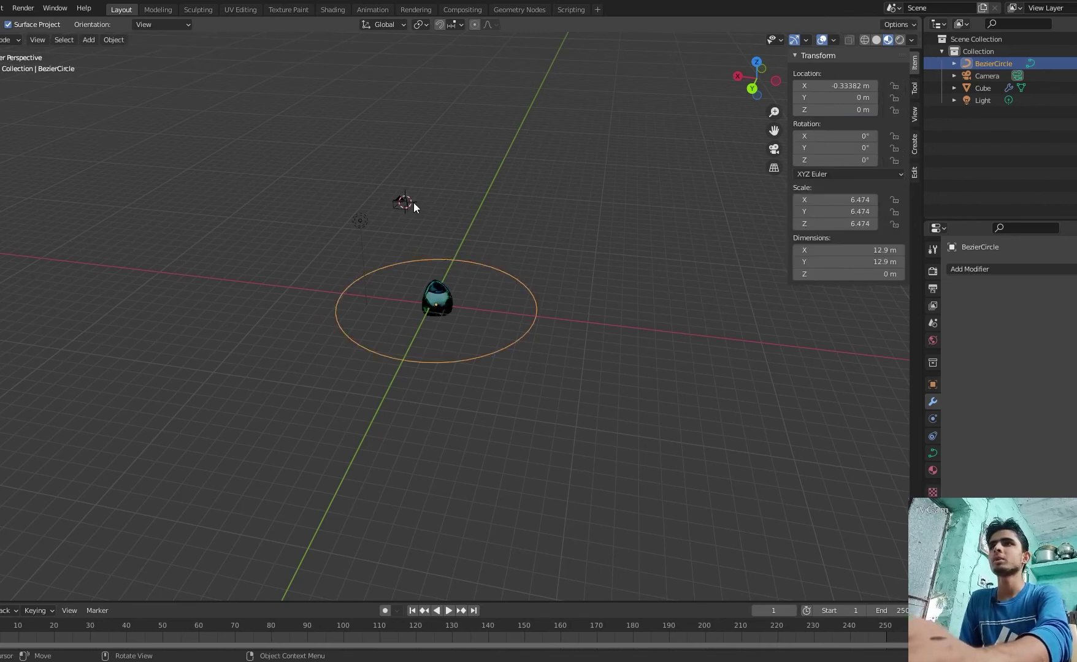
{"action": "key", "text": "Tab"}
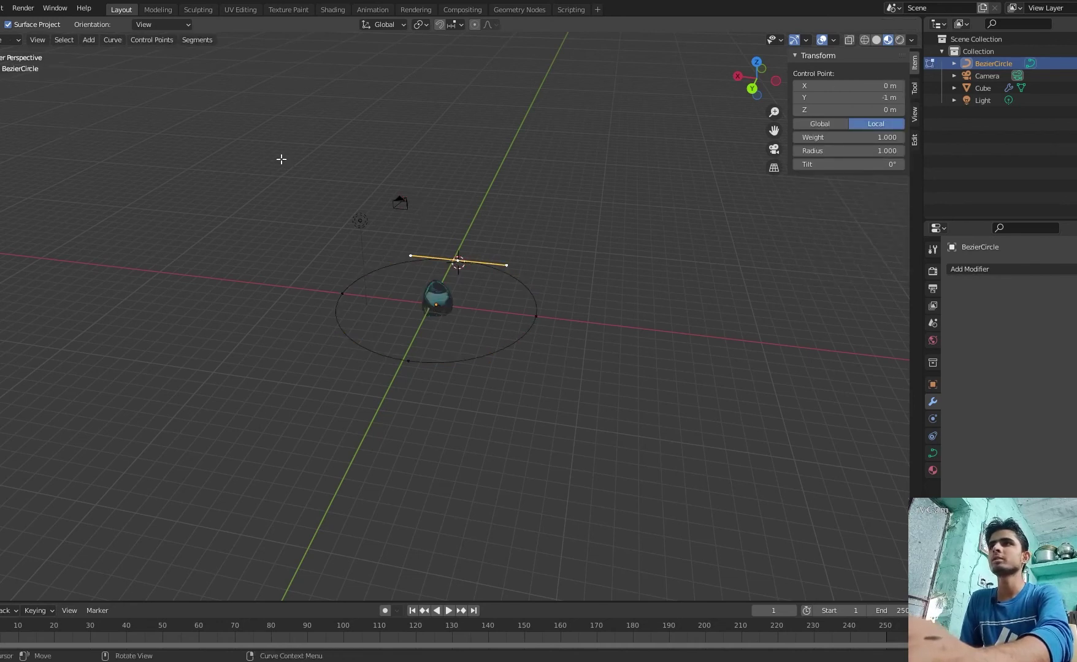
{"action": "key", "text": "Tab"}
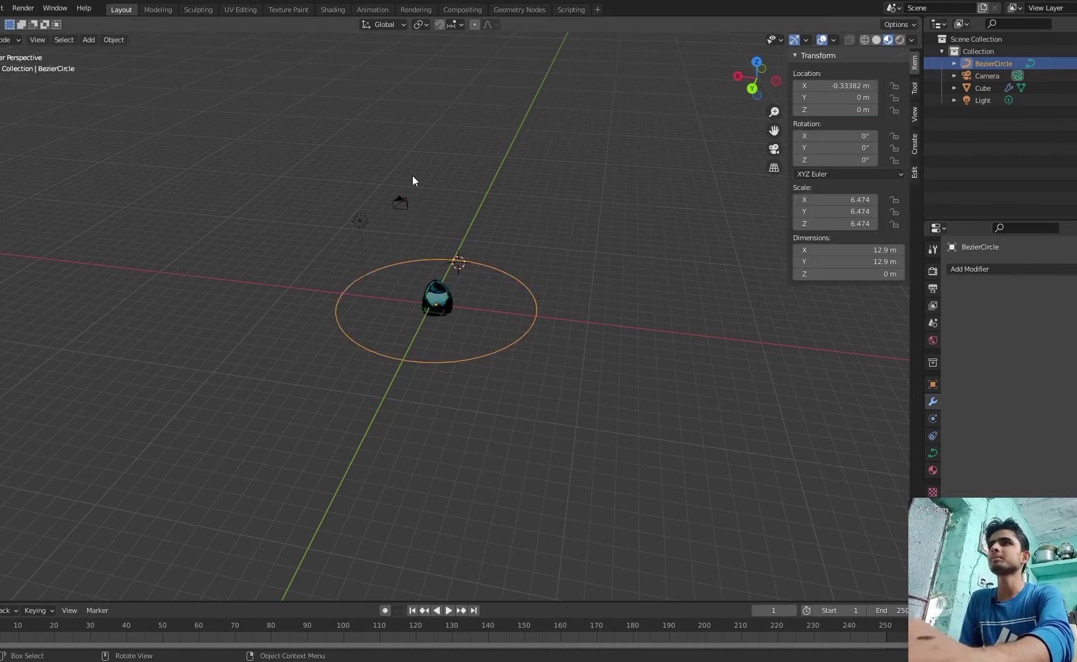
Snap the camera to the 3D cursor on the circle
{"action": "left_click", "coordinate": [401, 202]}
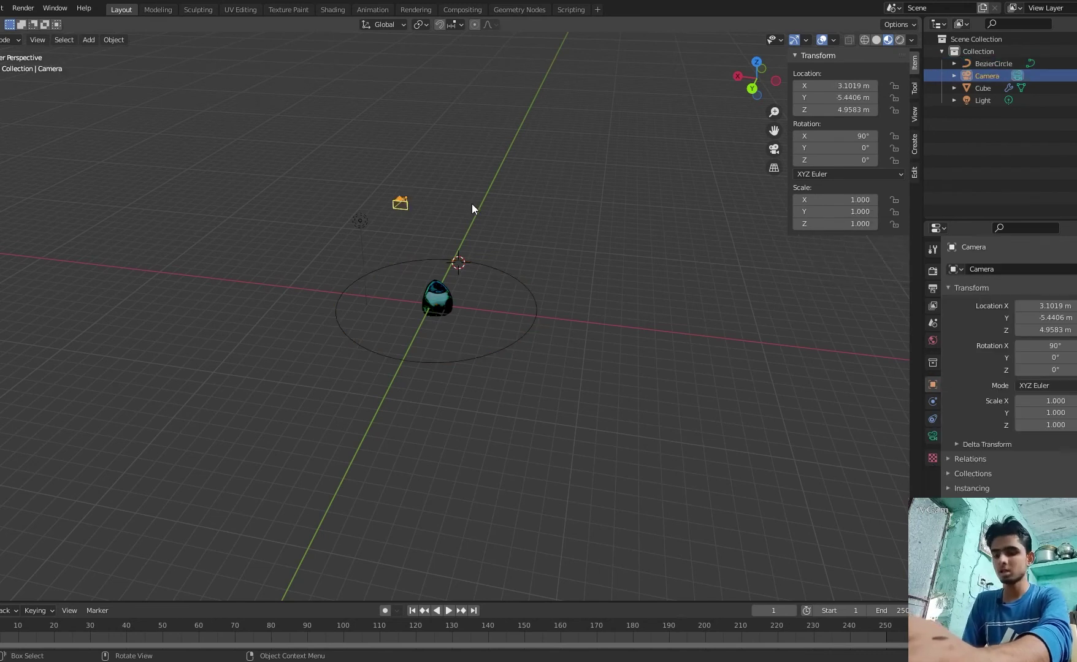
{"action": "key", "text": "shift+s"}
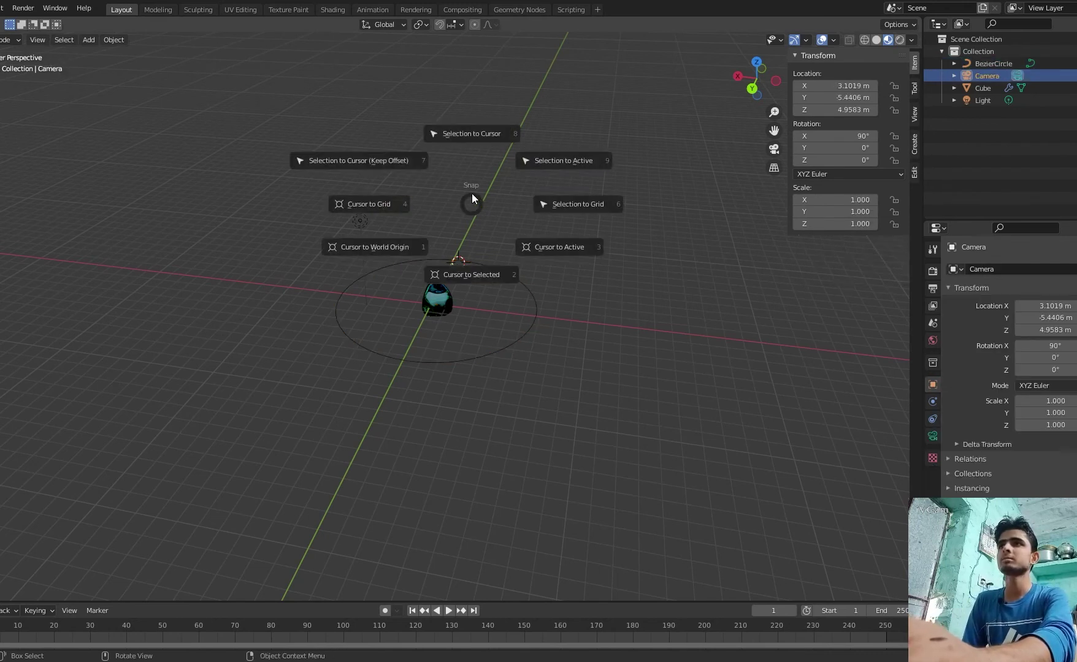
{"action": "left_click", "coordinate": [467, 136]}
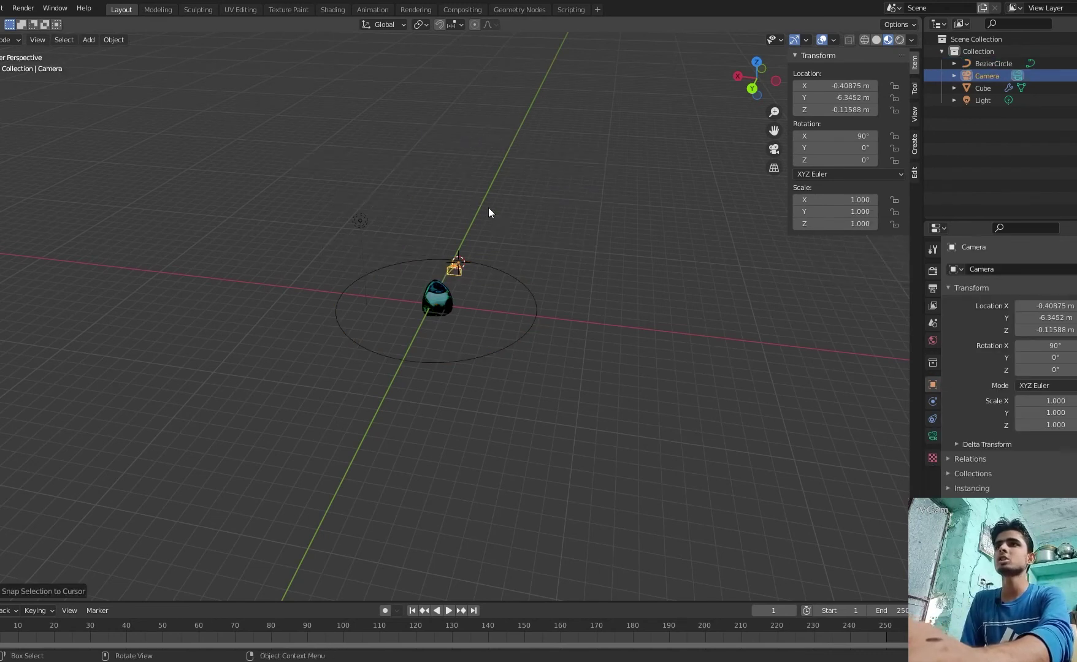
Look through the camera and scale the crystal down to about 0.618 so it fits inside the frame
{"action": "left_click", "coordinate": [773, 148]}
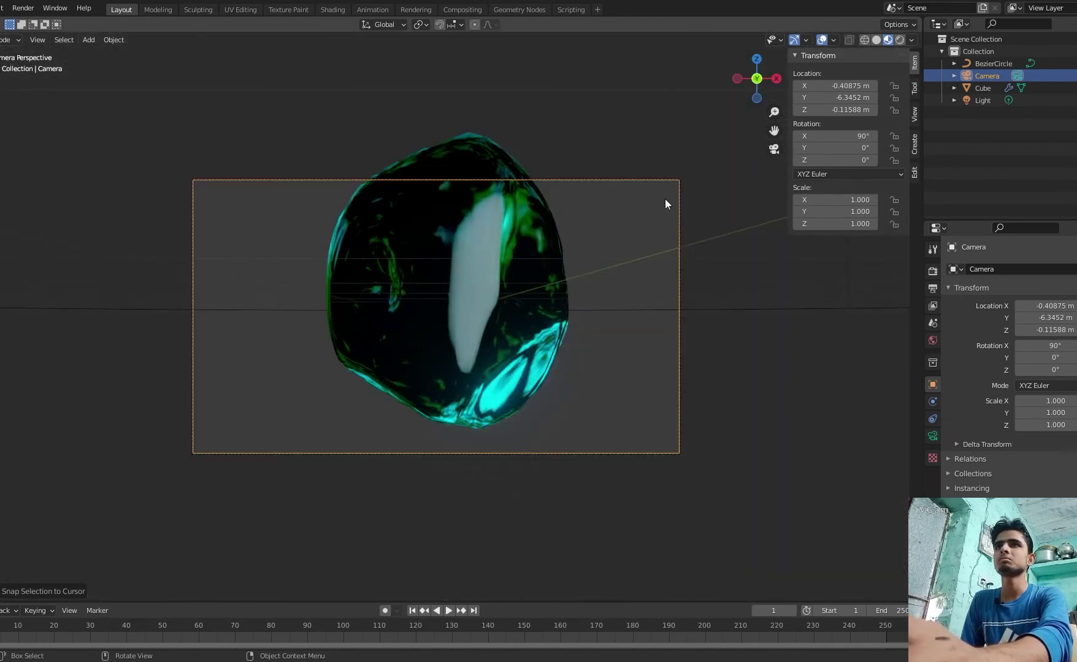
{"action": "left_click", "coordinate": [450, 268]}
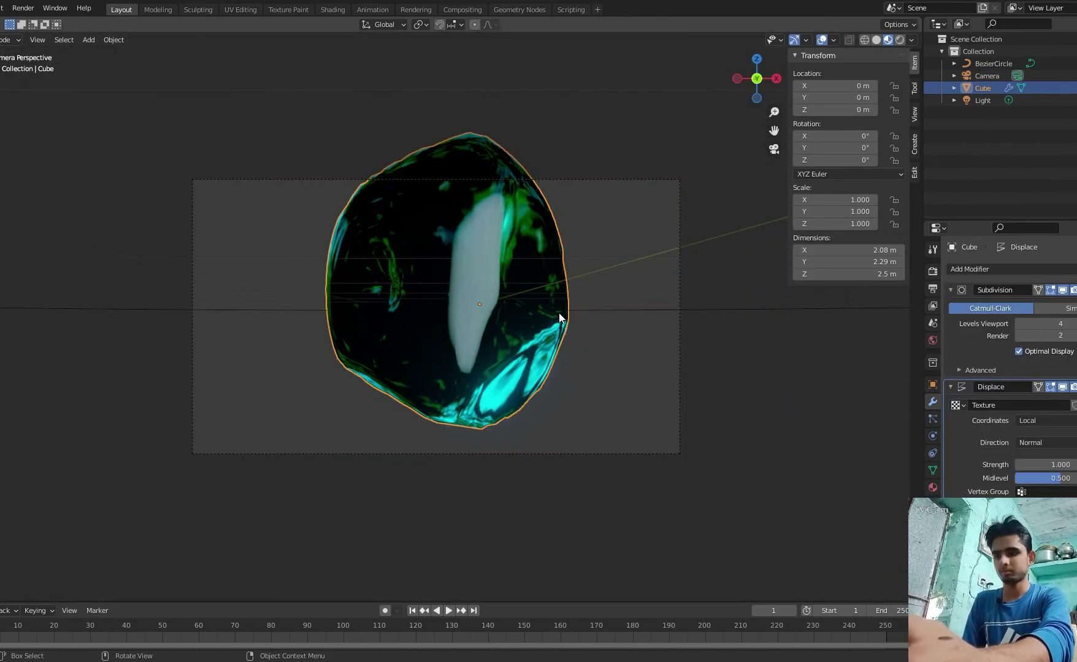
{"action": "key", "text": "s"}
{"action": "left_click", "coordinate": [552, 282]}
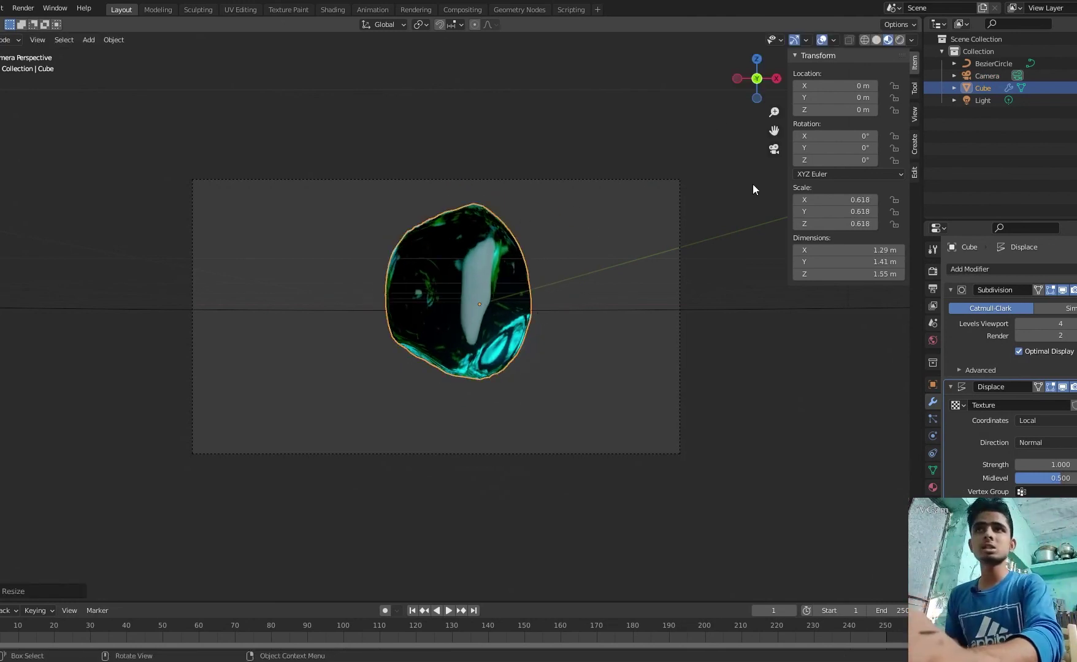
{"action": "left_click", "coordinate": [773, 149]}
Parent the camera to the Bezier circle with Follow Path and play the animation
{"action": "scroll", "coordinate": [495, 249], "scroll_direction": "up", "scroll_amount": 3}
{"action": "left_click", "coordinate": [477, 240]}
{"action": "left_click", "coordinate": [527, 231]}
{"action": "left_click", "coordinate": [568, 218]}
{"action": "left_click", "coordinate": [480, 243]}
{"action": "left_click", "coordinate": [568, 218], "text": "shift"}
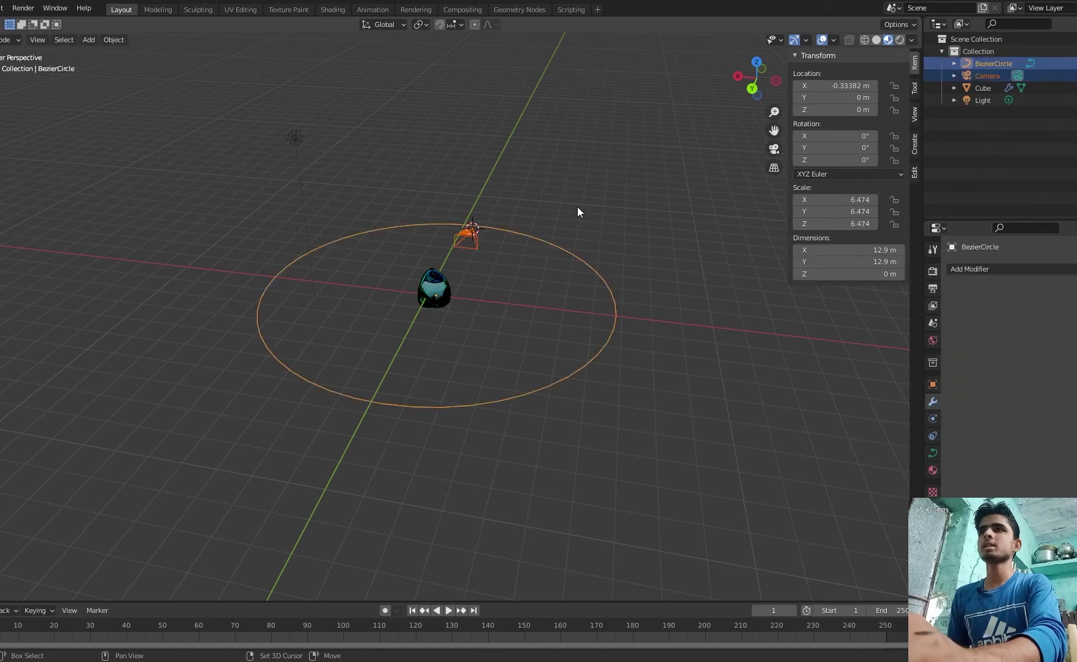
{"action": "key", "text": "ctrl+p"}
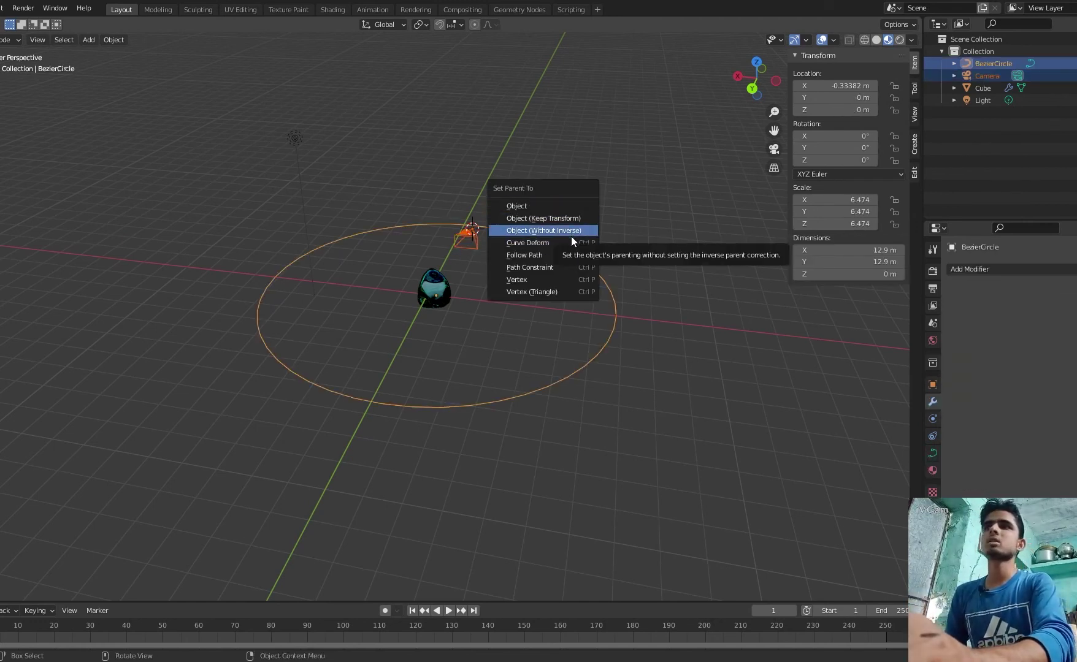
{"action": "left_click", "coordinate": [562, 255]}
{"action": "key", "text": "space"}
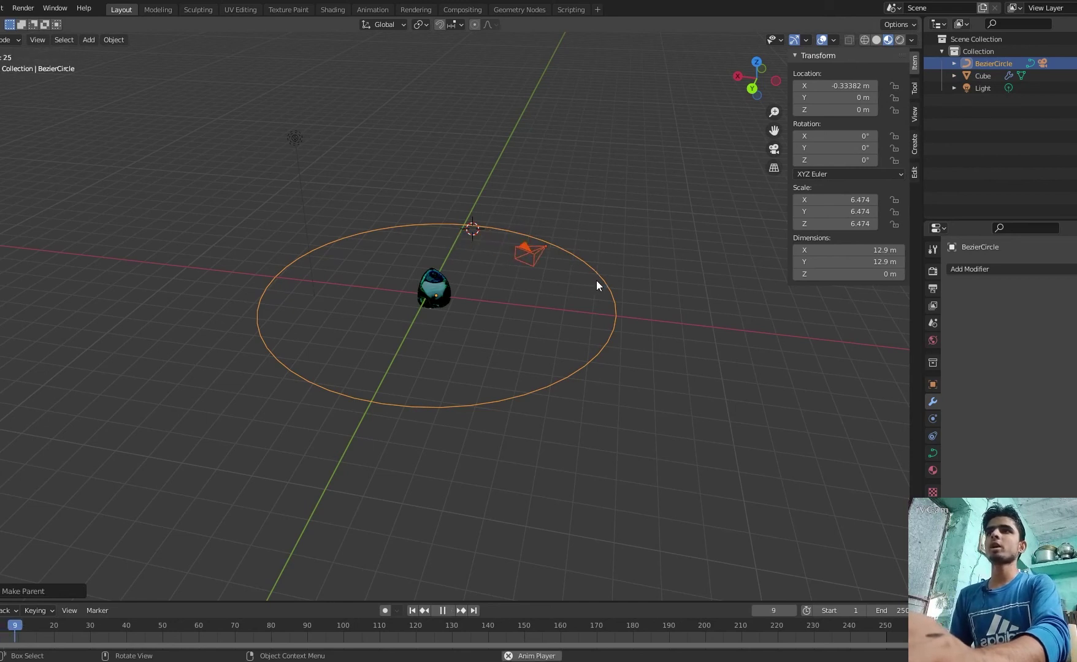
Watch the orbit animation through the camera and stop the playback
{"action": "left_click", "coordinate": [774, 149]}
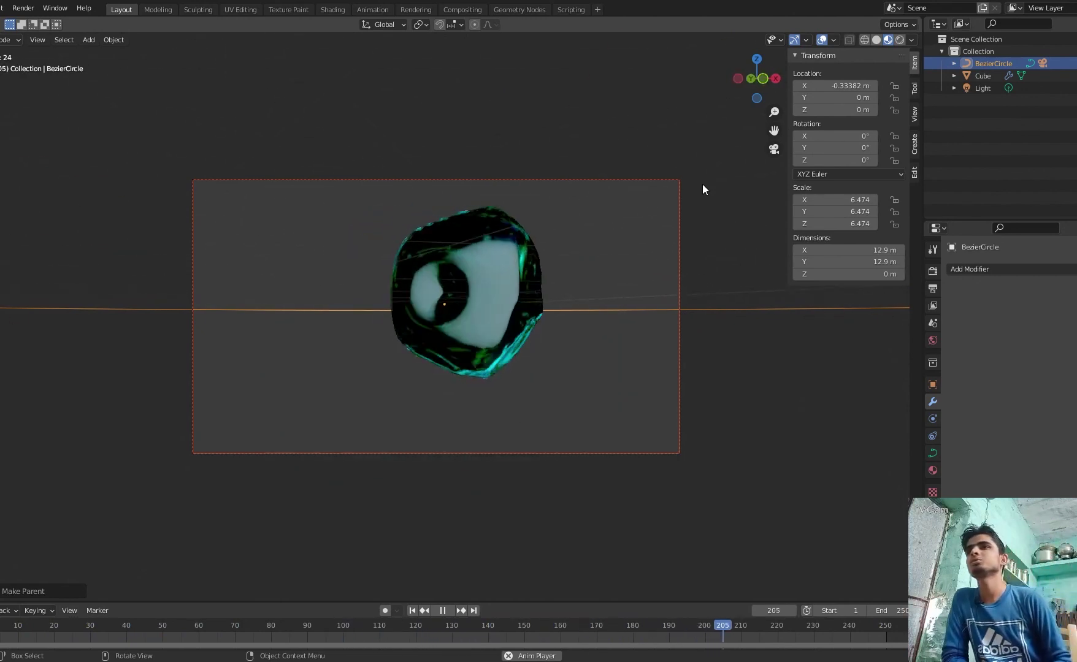
{"action": "key", "text": "space"}
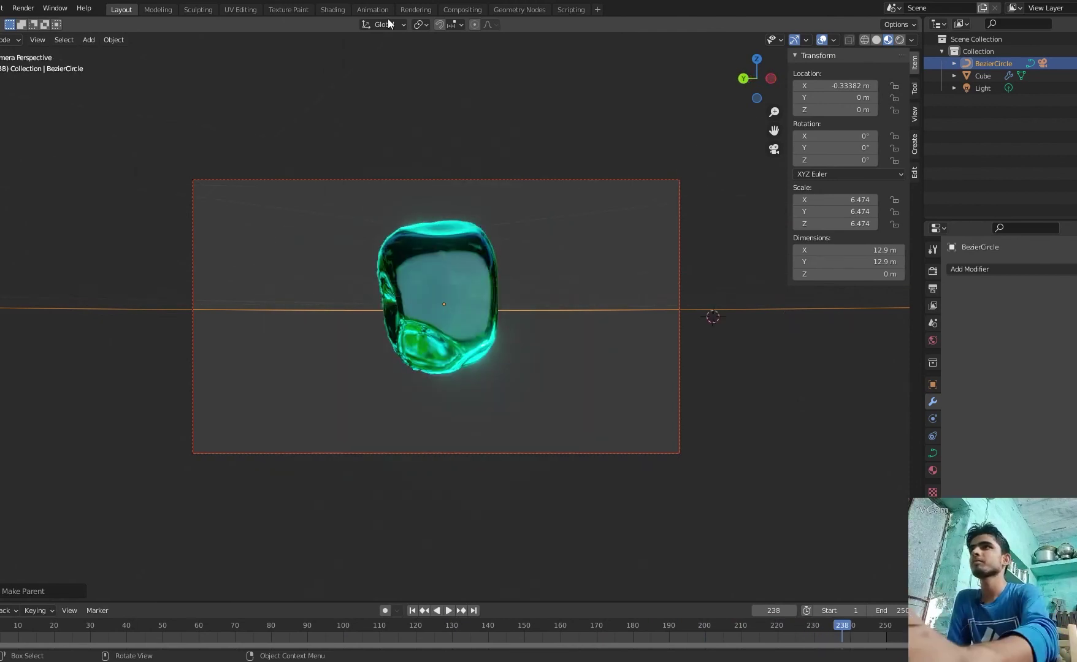
Turn off the fullscreen mode of the Blender window and switch to OBS
{"action": "left_click", "coordinate": [50, 10]}
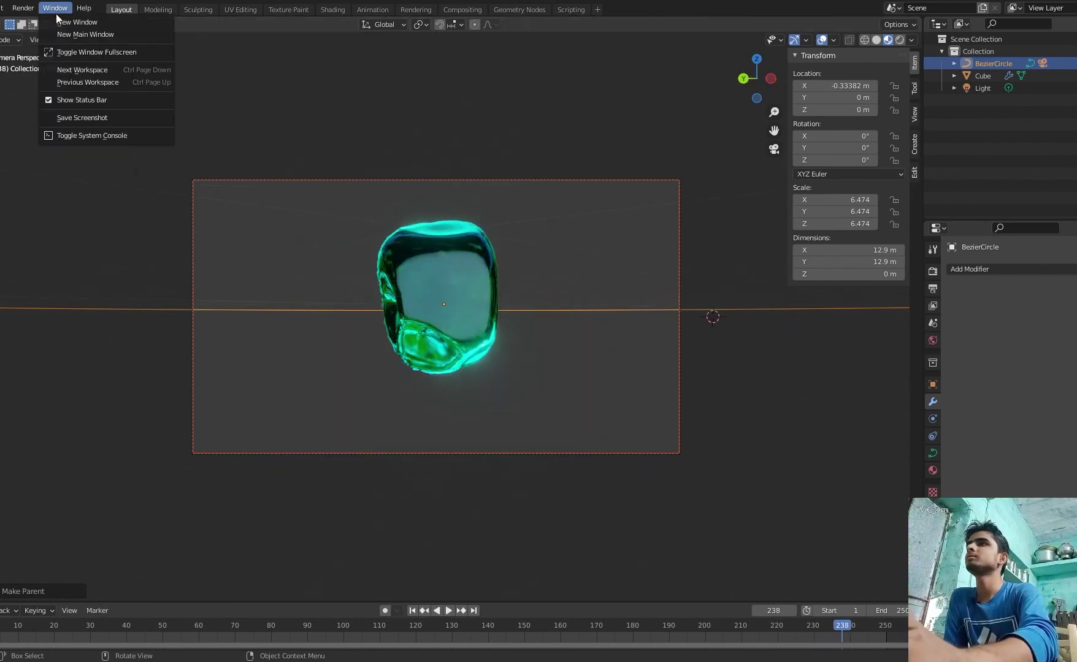
{"action": "left_click", "coordinate": [82, 52]}
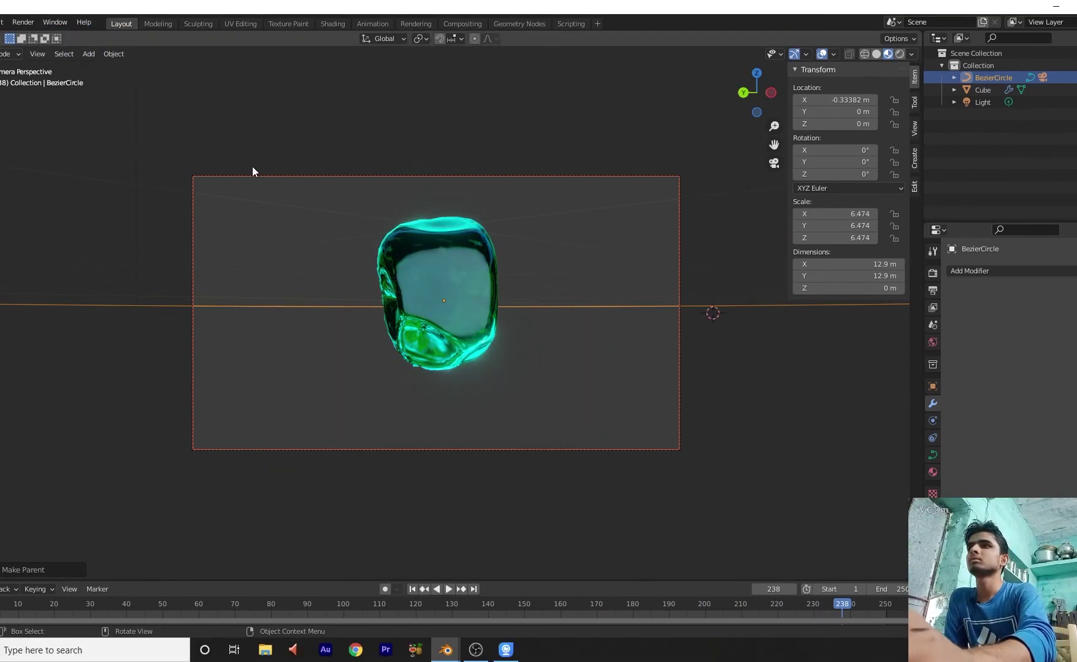
{"action": "left_click", "coordinate": [475, 650]}
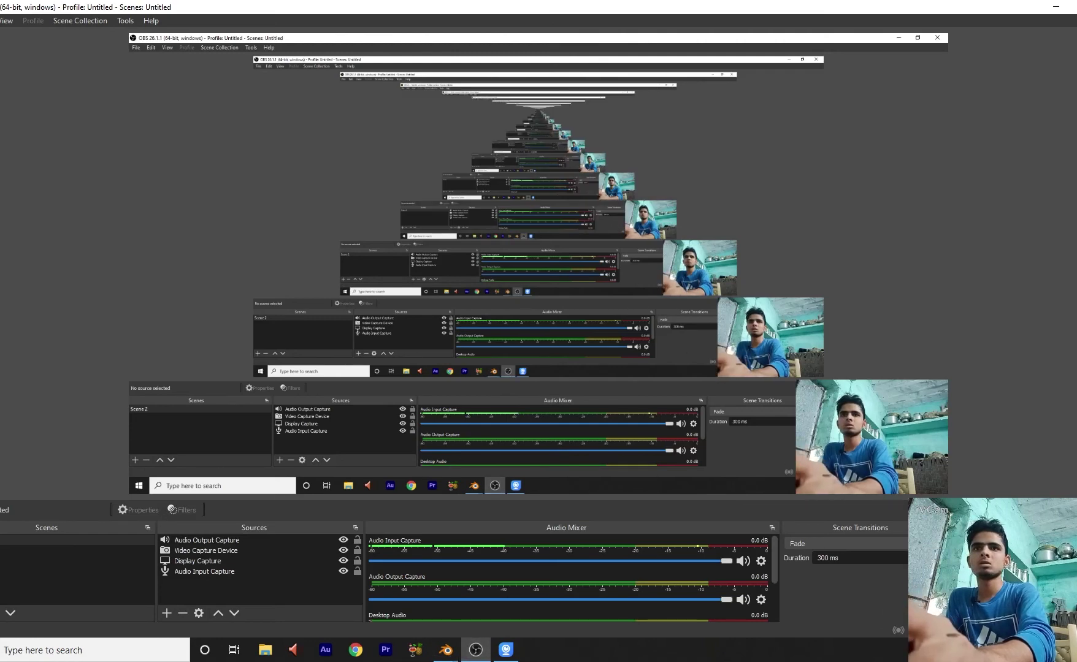
{"action": "left_click", "coordinate": [569, 341]}
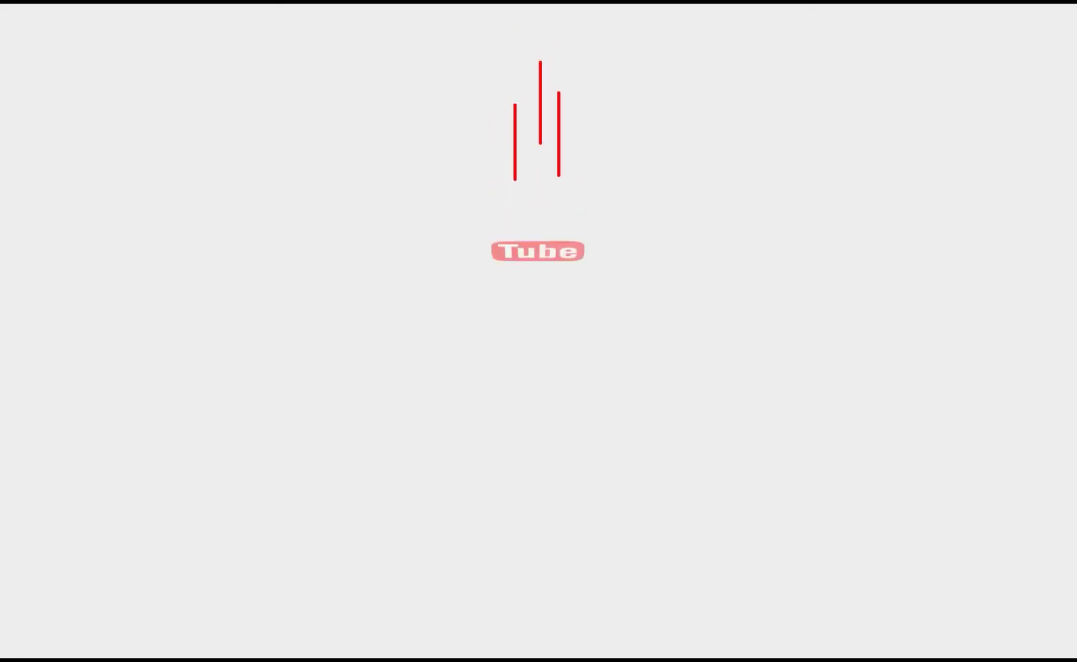